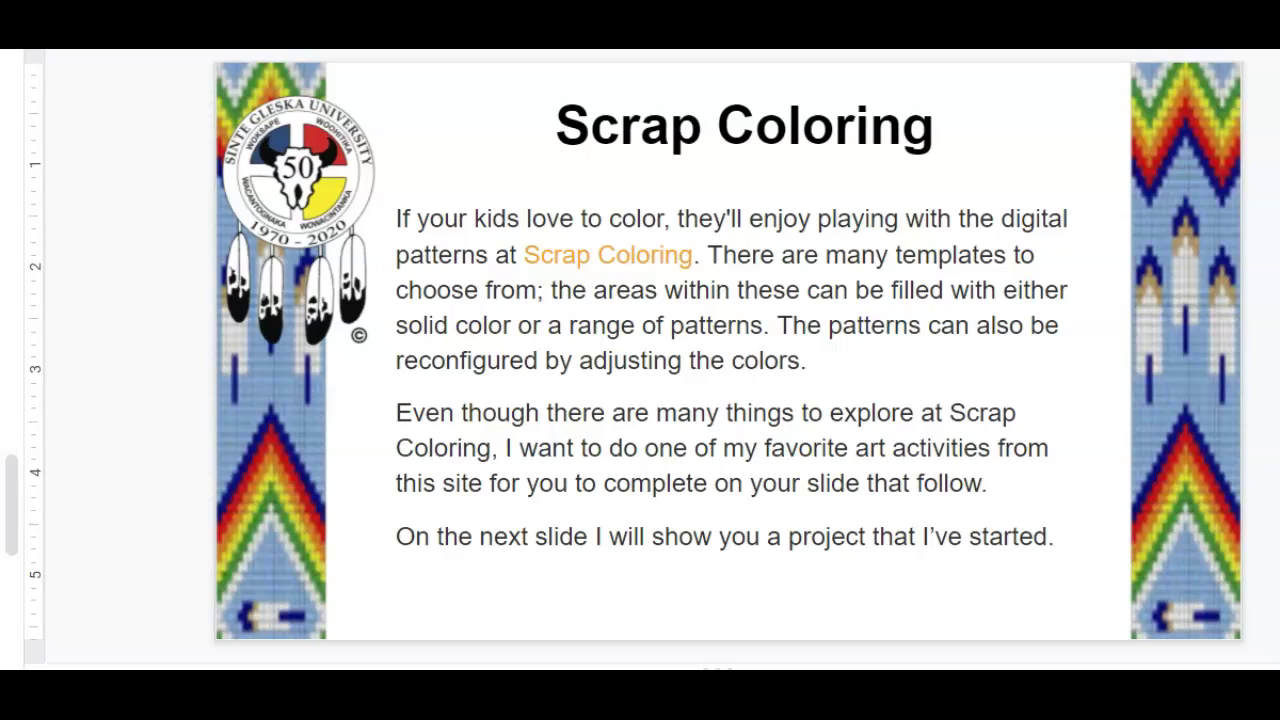
# - Open the Scrap Coloring website from the slide's link and display the list of all coloring pages
pyautogui.click(590, 256)
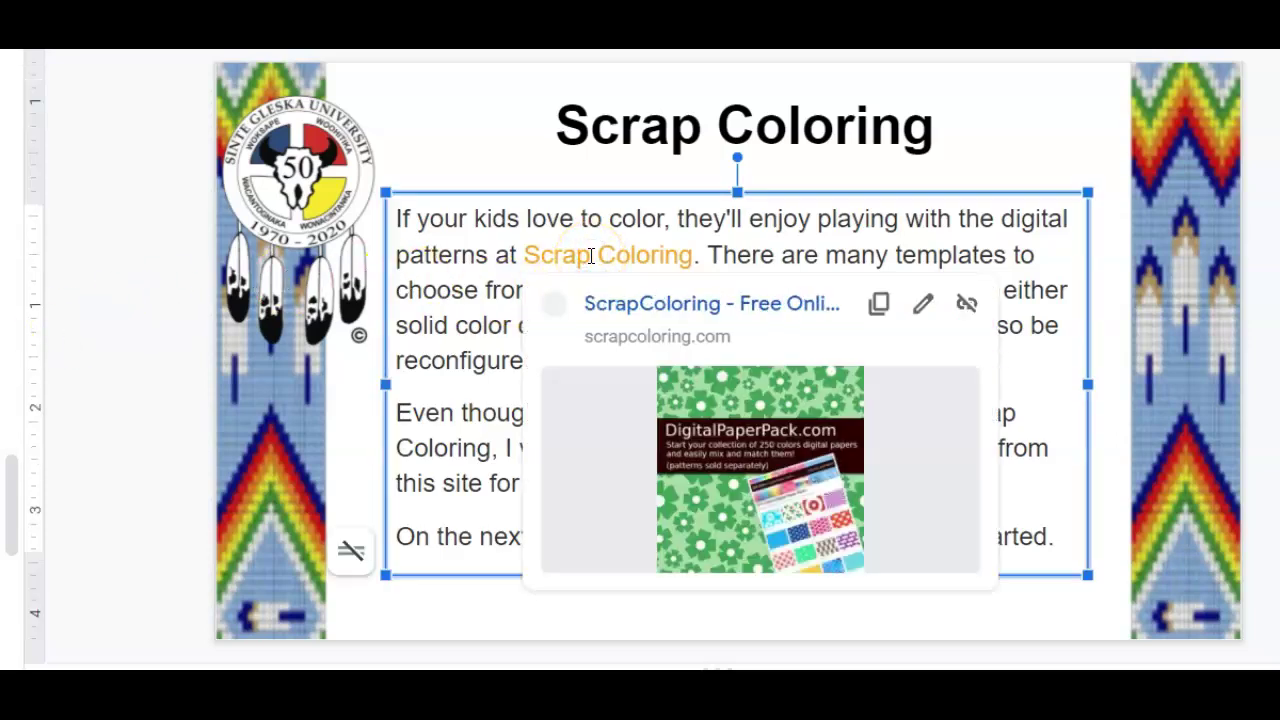
pyautogui.click(652, 311)
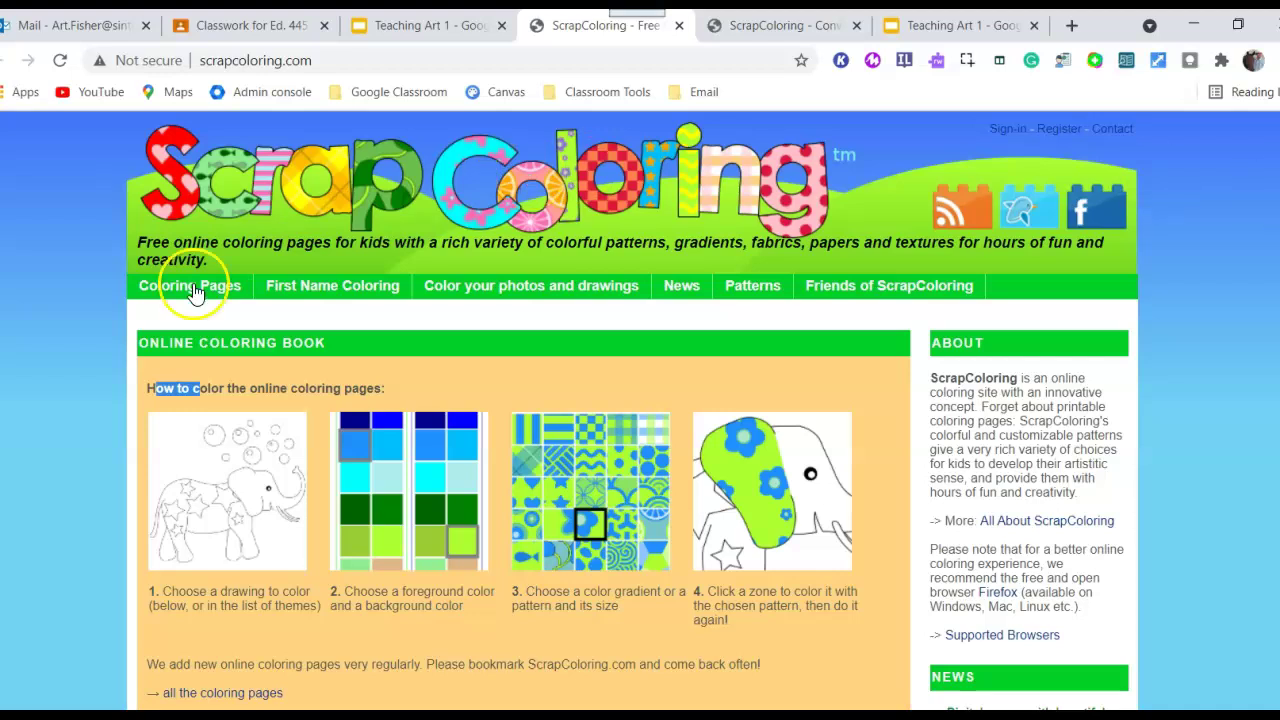
pyautogui.moveTo(183, 286)
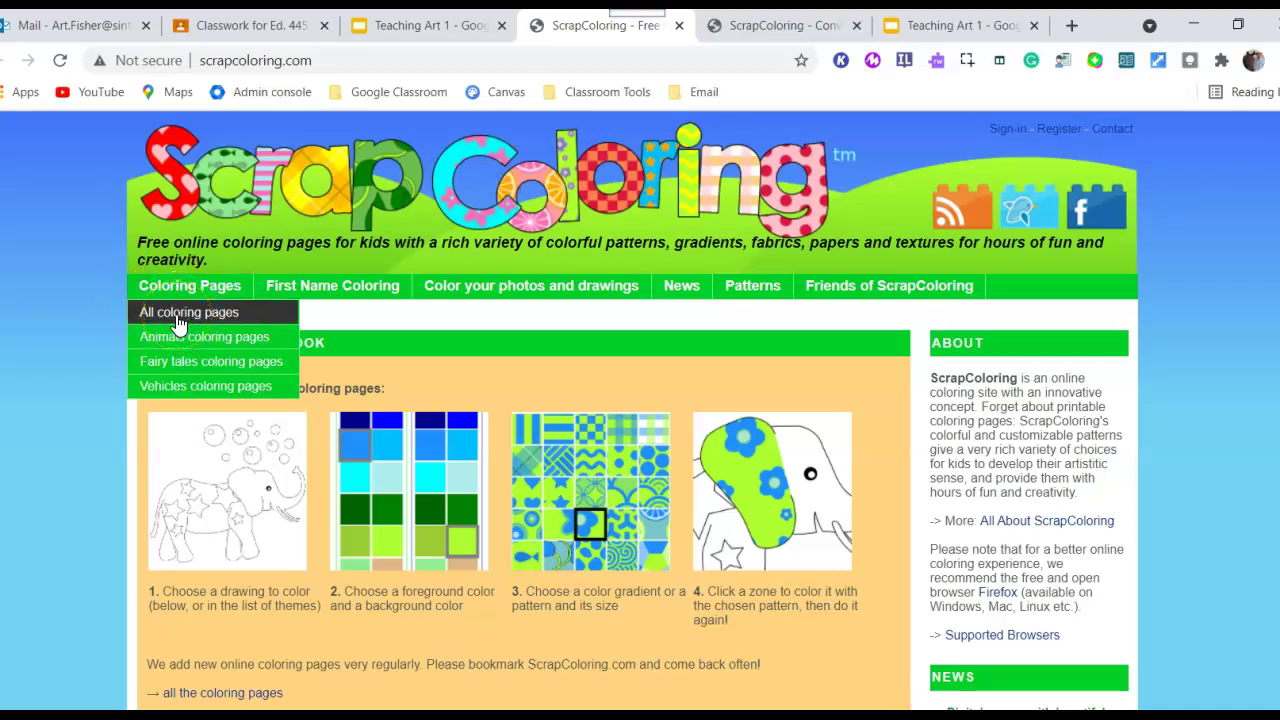
pyautogui.click(178, 318)
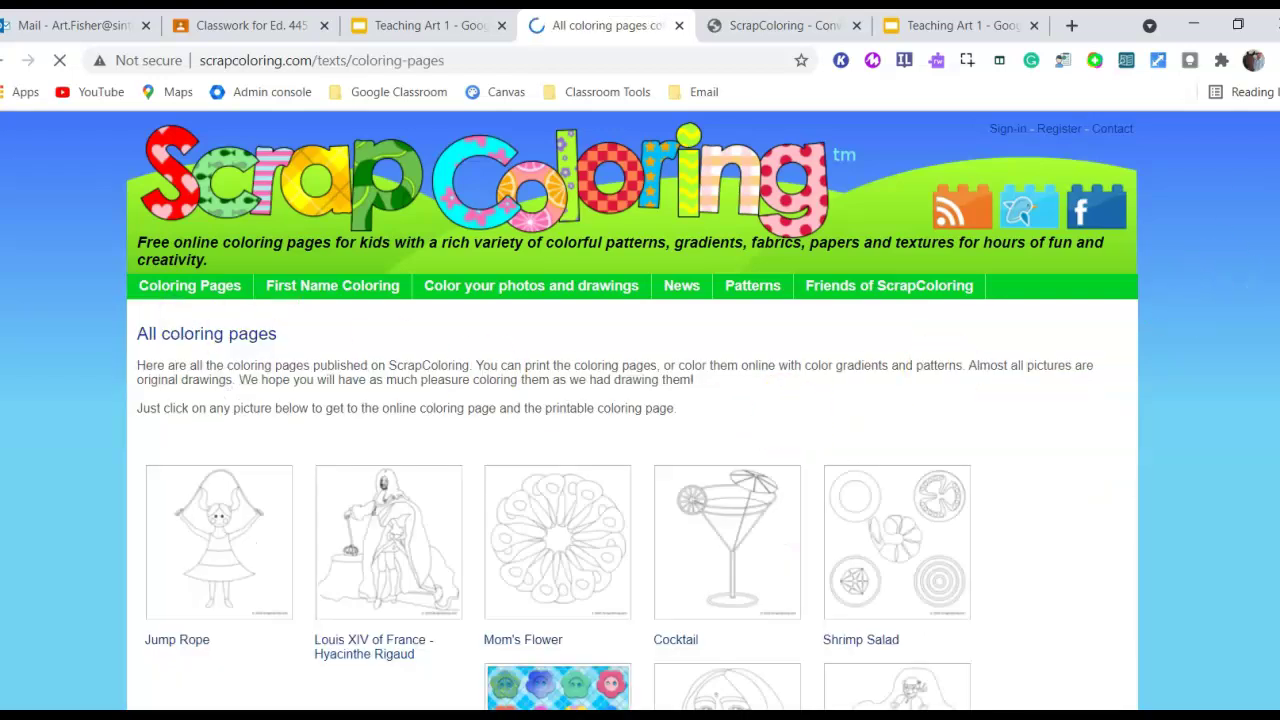
# - Browse the coloring page thumbnails and open the Young Indian Woman drawing
pyautogui.scroll(-3, 640, 410)
pyautogui.scroll(2, 640, 410)
pyautogui.moveTo(793, 378)
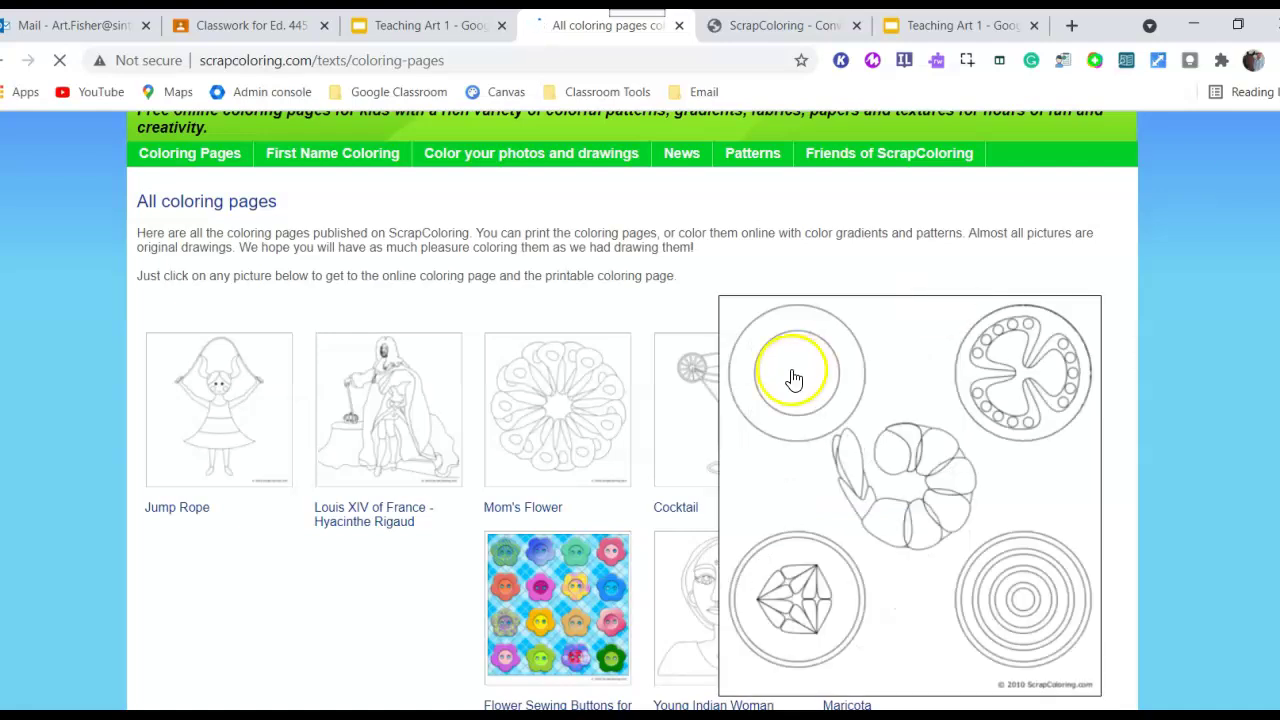
pyautogui.moveTo(986, 557)
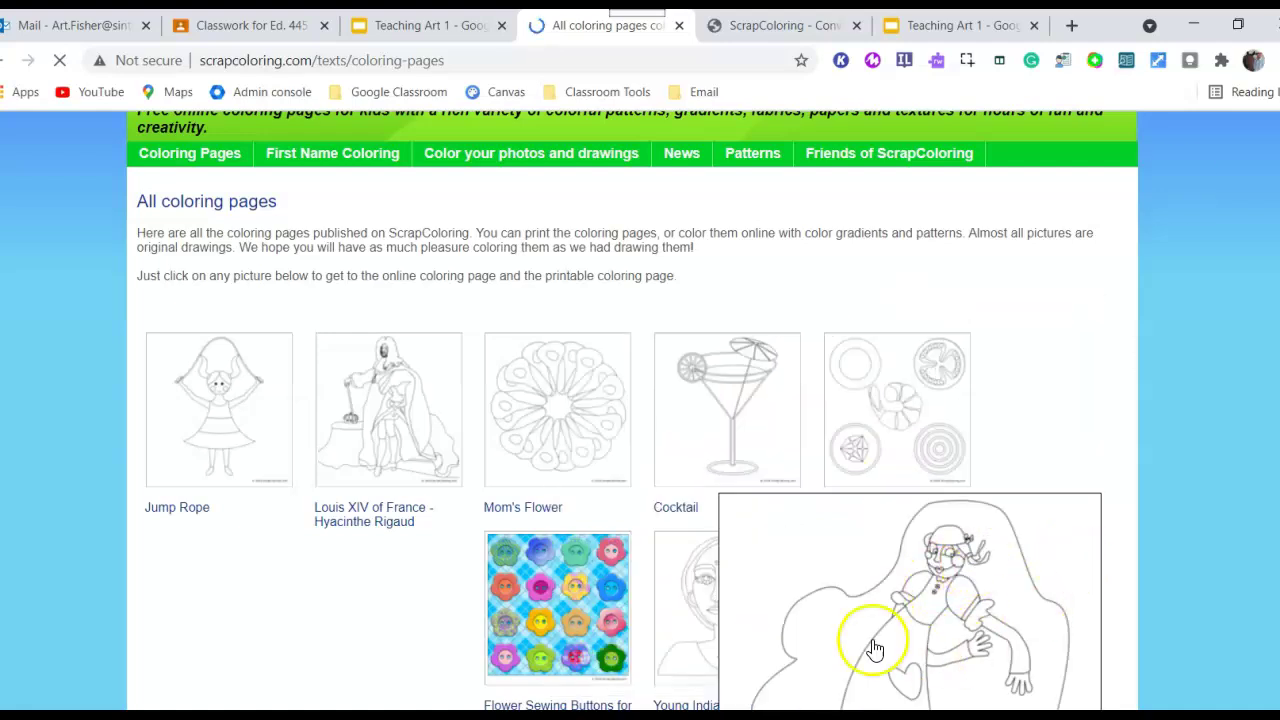
pyautogui.click(709, 606)
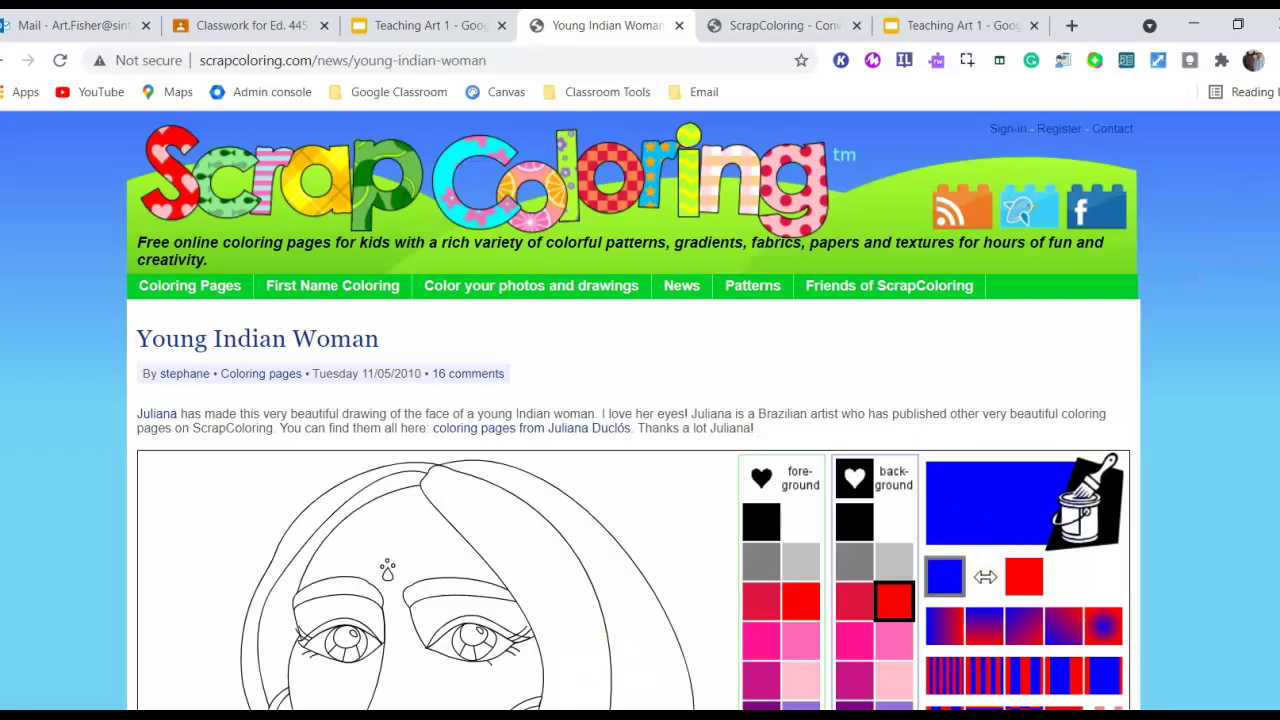
# - Fill the woman's shirt with the fish-scale pattern, using a medium blue foreground and a green background
pyautogui.scroll(-4, 640, 410)
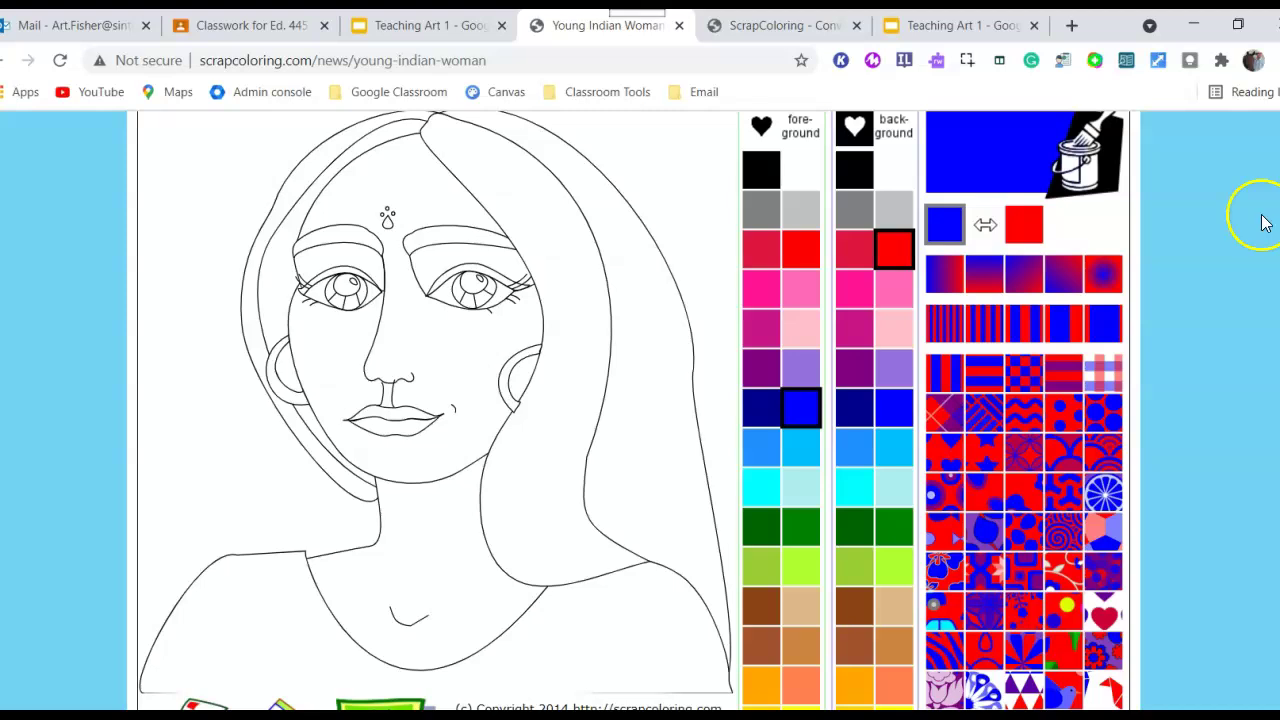
pyautogui.click(763, 448)
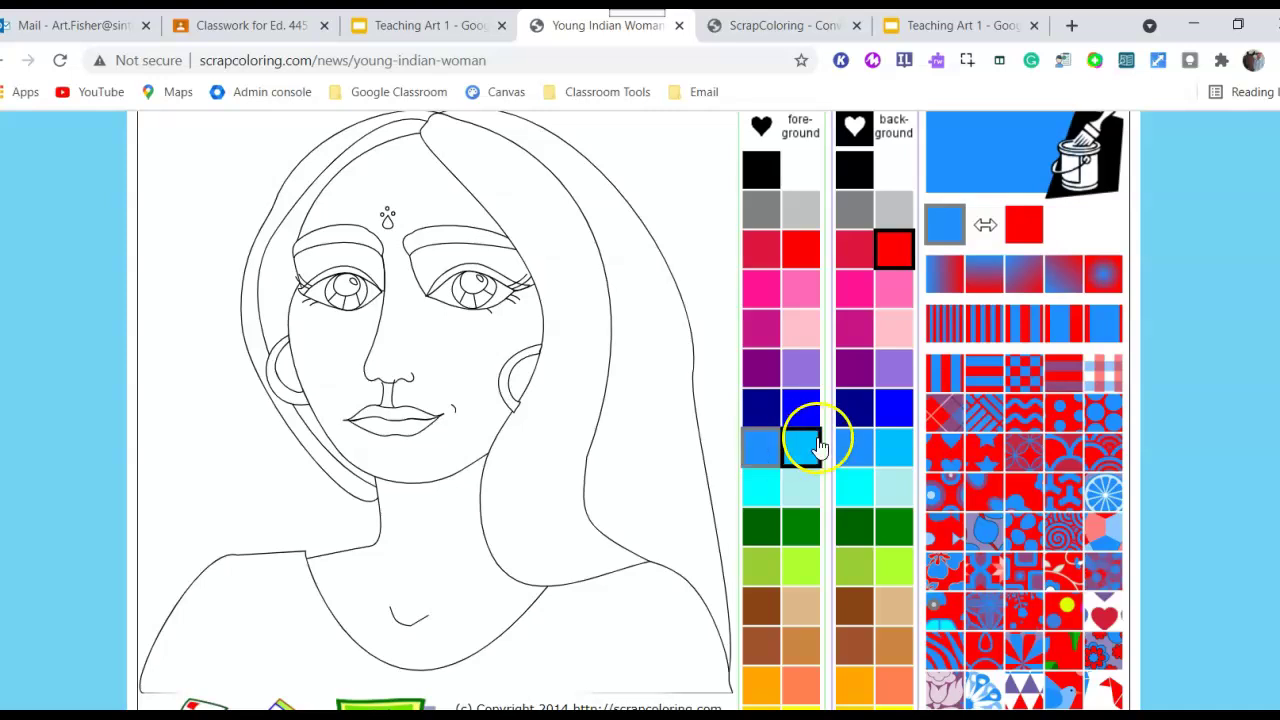
pyautogui.click(896, 452)
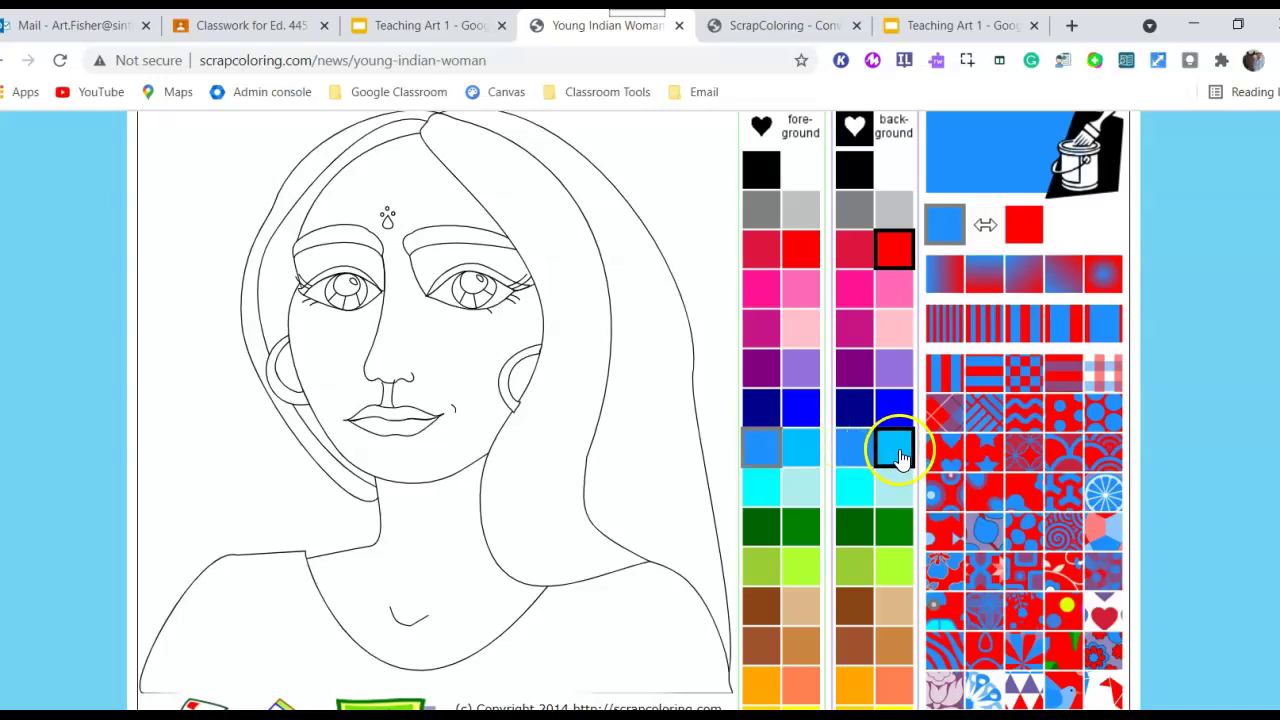
pyautogui.click(895, 527)
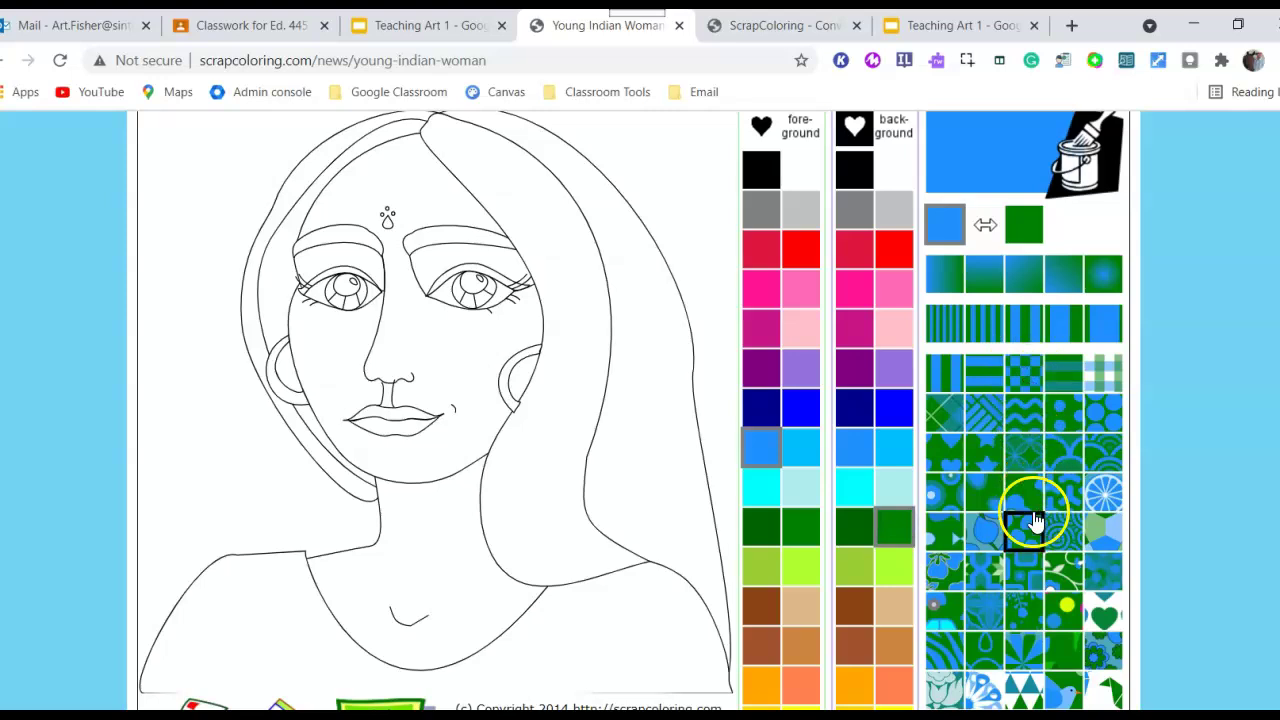
pyautogui.click(1070, 456)
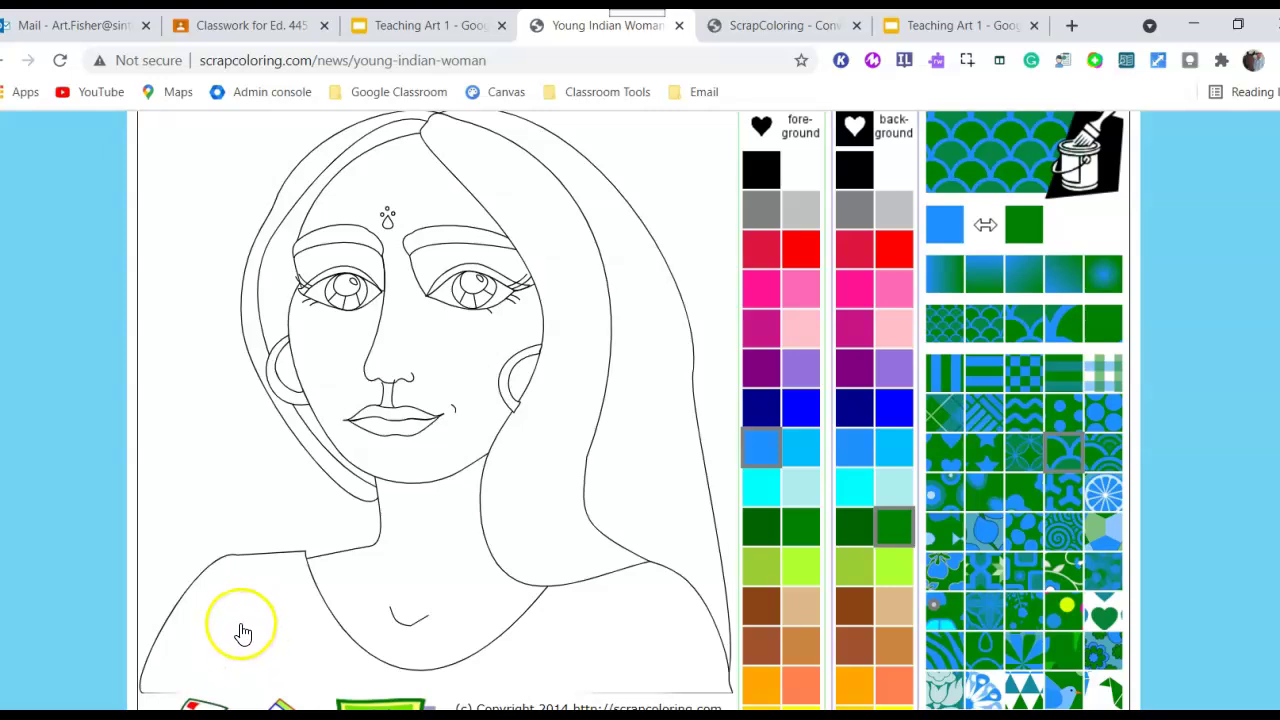
pyautogui.click(243, 632)
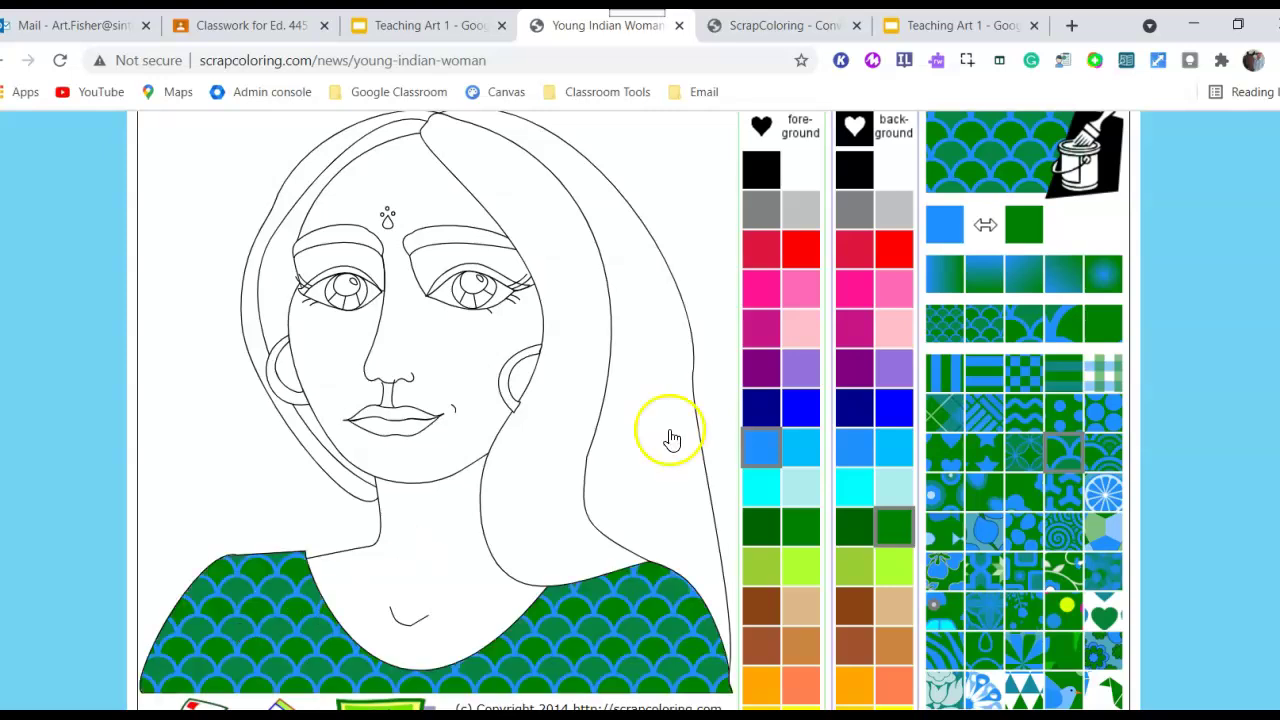
# - Fill the face and neck with the diagonal basket-weave pattern, using a light brown foreground and a tan background
pyautogui.click(762, 648)
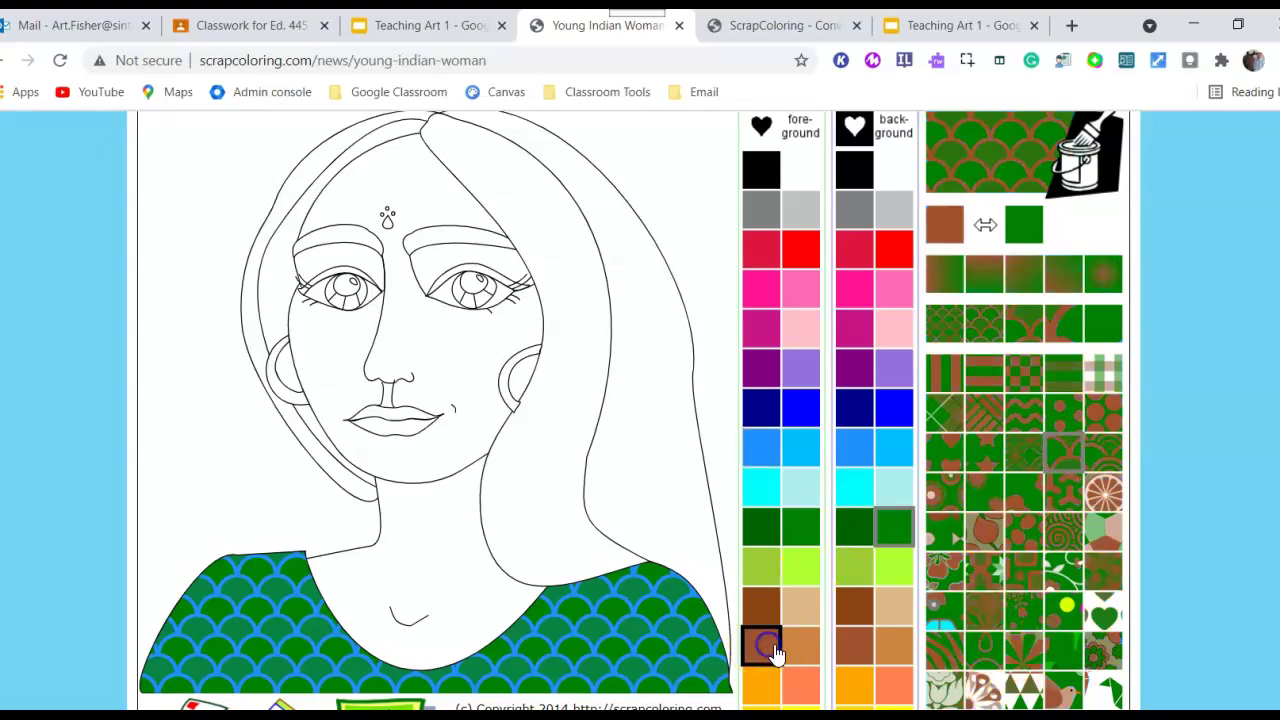
pyautogui.click(805, 648)
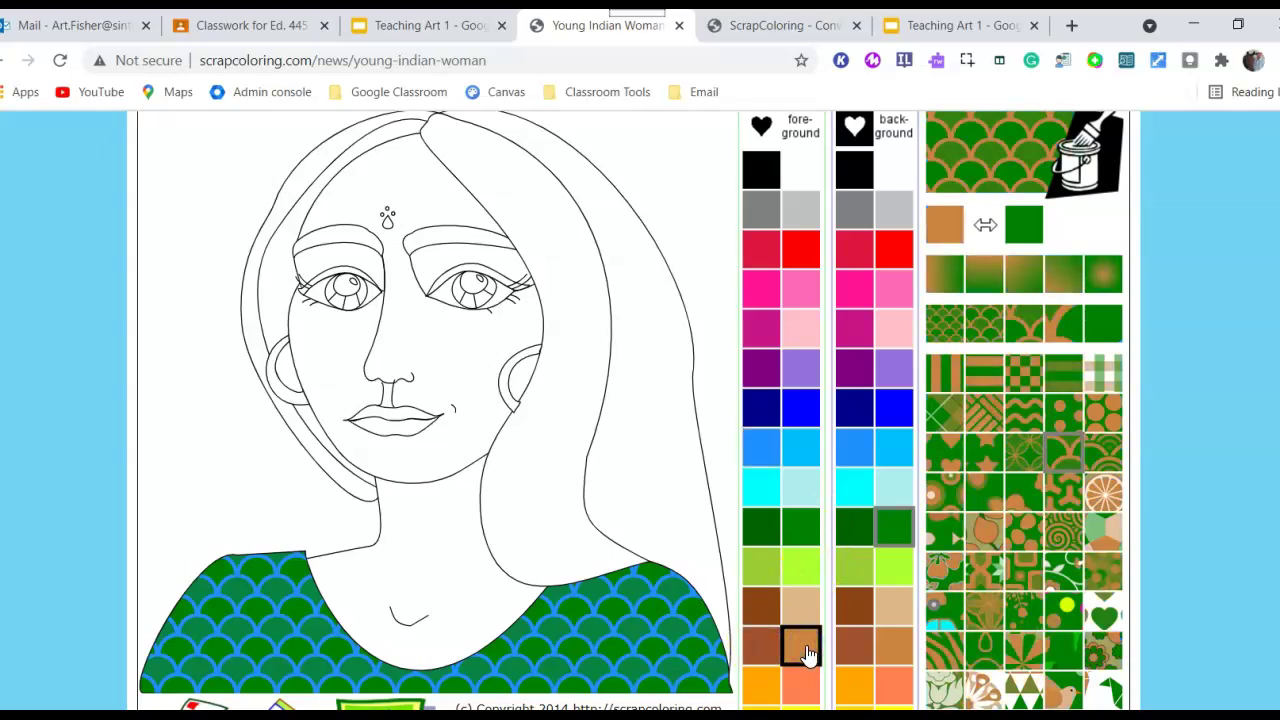
pyautogui.click(895, 648)
pyautogui.click(894, 608)
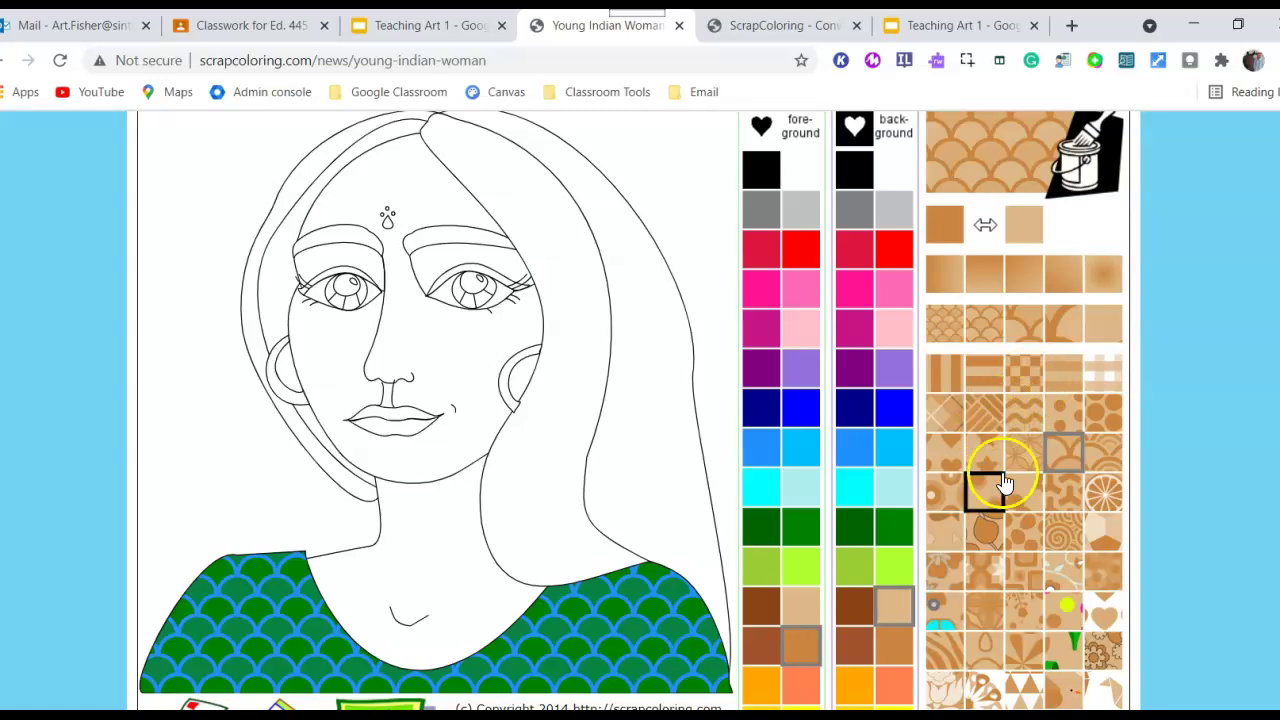
pyautogui.click(986, 410)
pyautogui.click(476, 391)
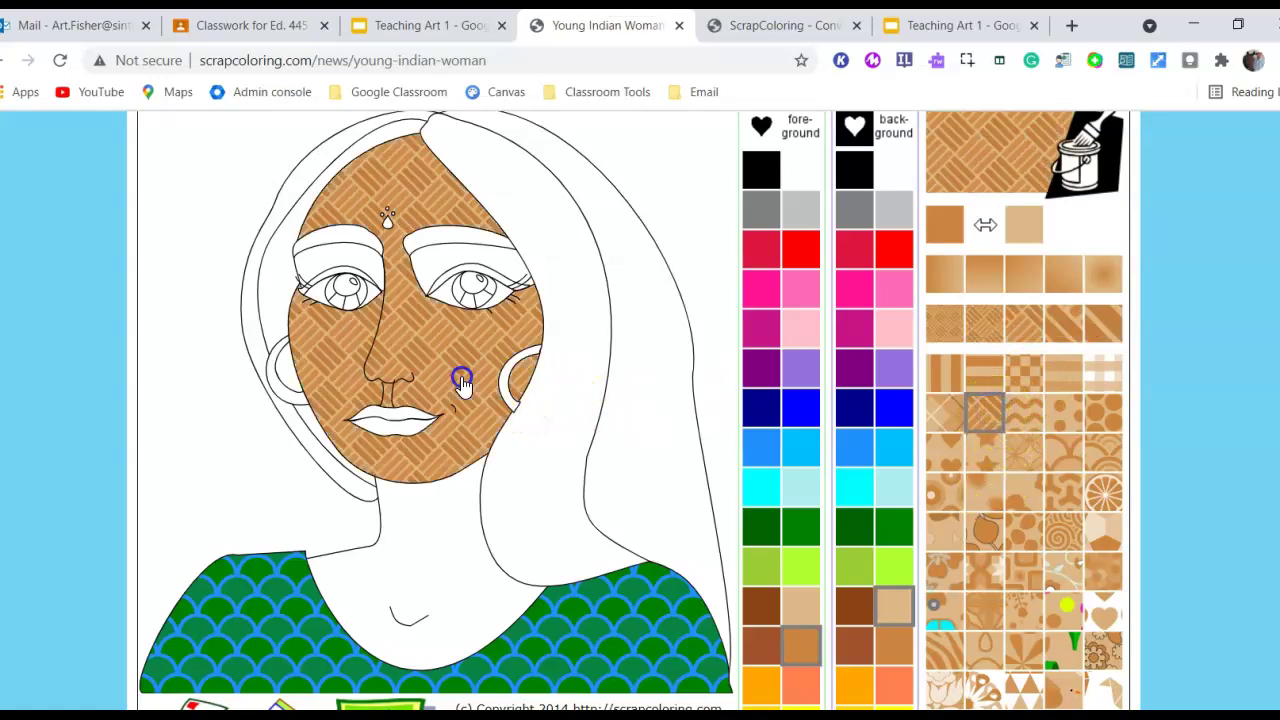
pyautogui.click(446, 588)
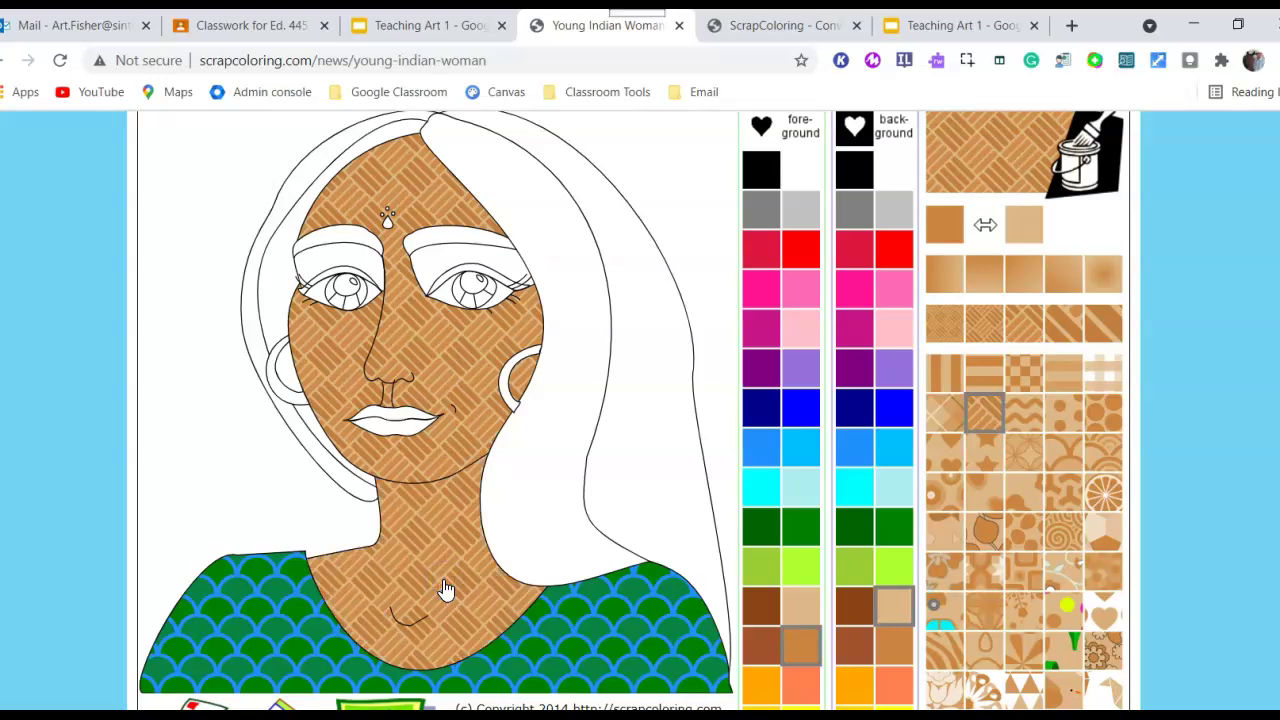
# - Fill the hair on both sides of the face with the star pattern, using a dark gray foreground on black
pyautogui.click(762, 212)
pyautogui.click(770, 174)
pyautogui.click(896, 216)
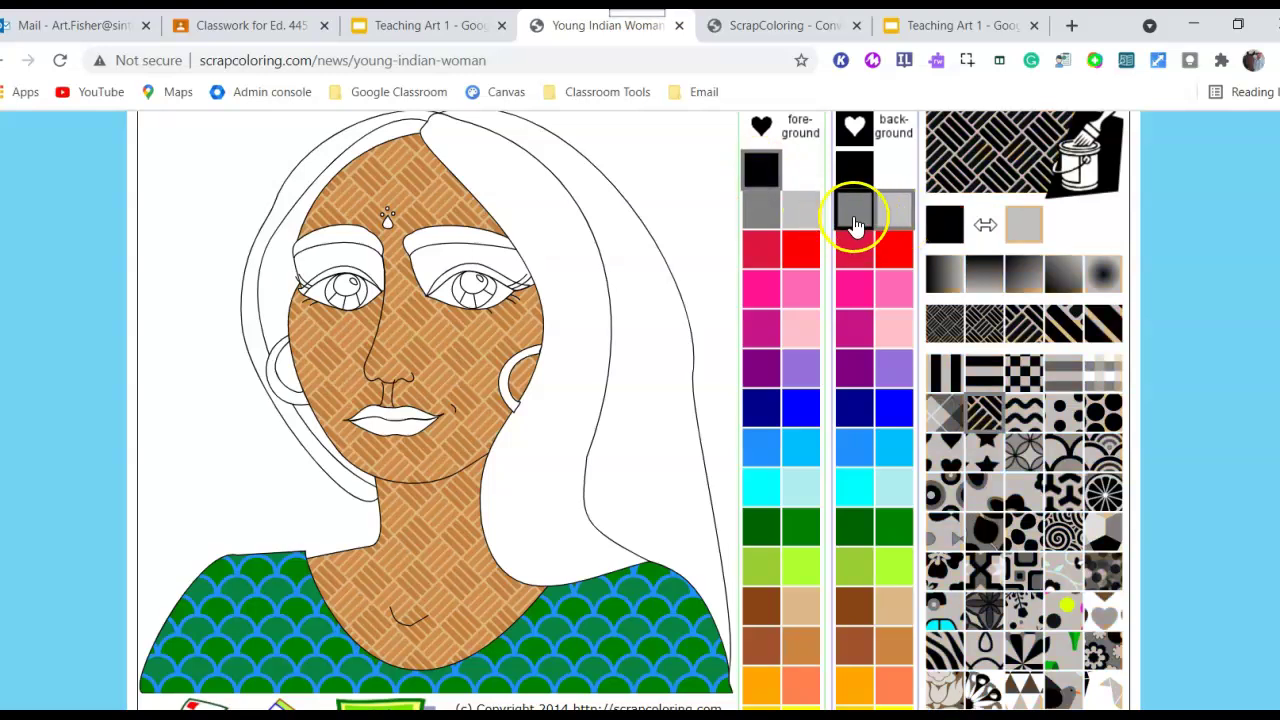
pyautogui.click(857, 178)
pyautogui.click(761, 212)
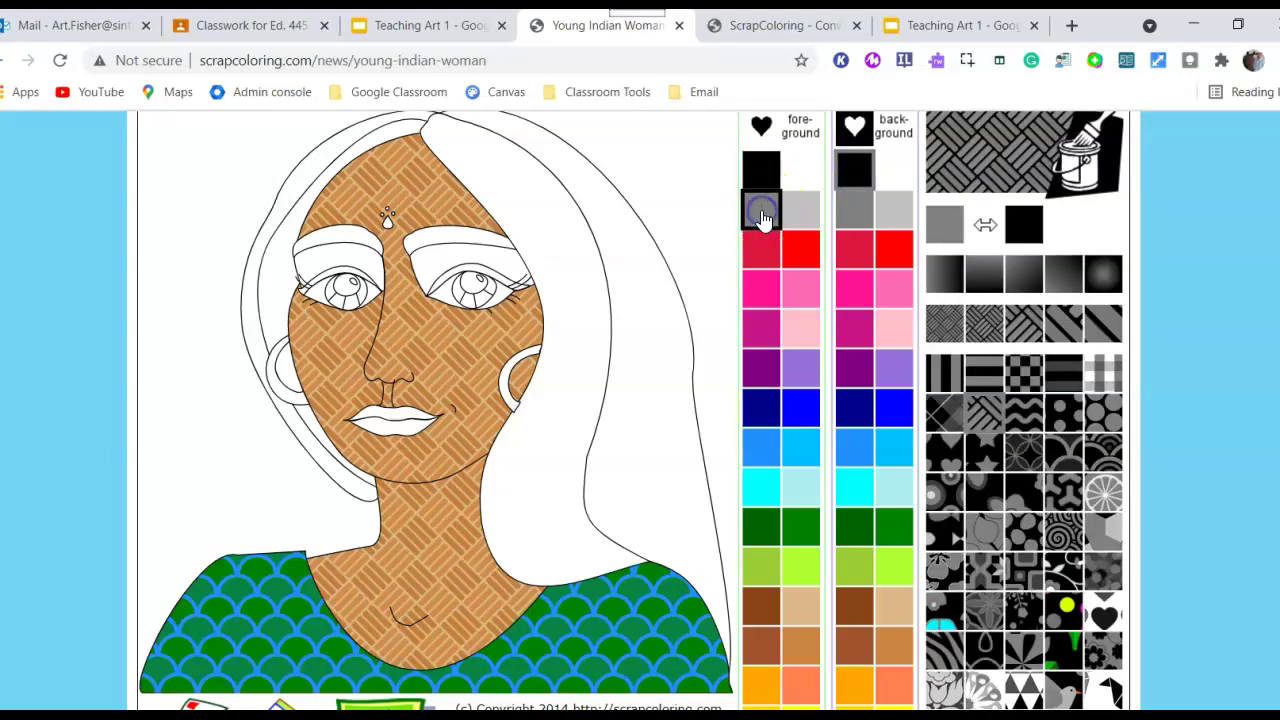
pyautogui.click(985, 458)
pyautogui.click(579, 334)
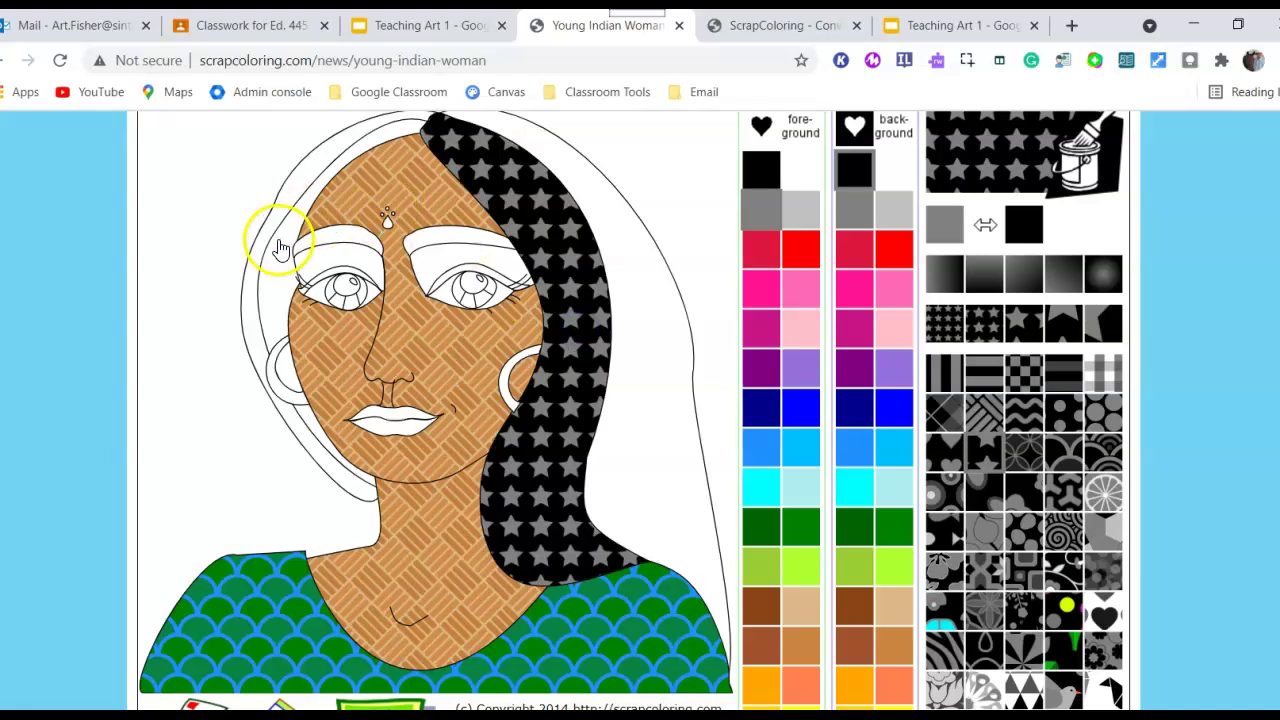
pyautogui.click(277, 271)
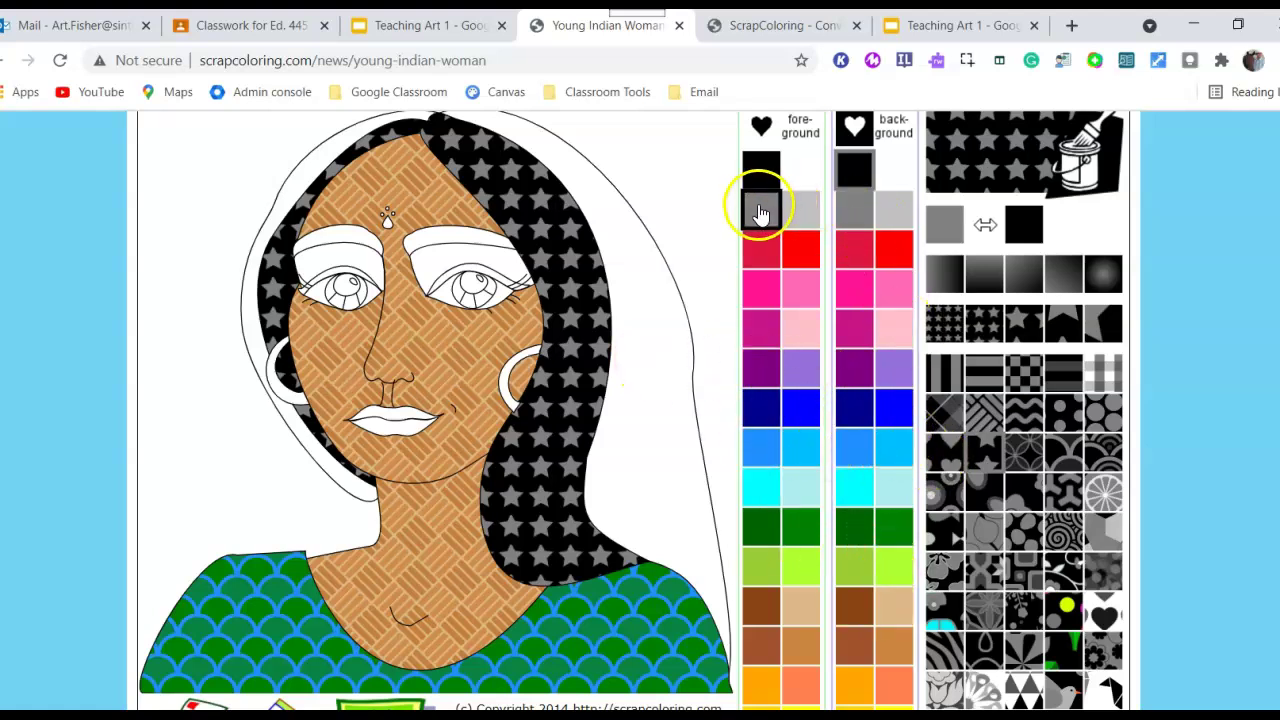
# - Fill both parts of the headscarf with the leaf-and-vine pattern, using dark gray on a light gray background
pyautogui.click(893, 218)
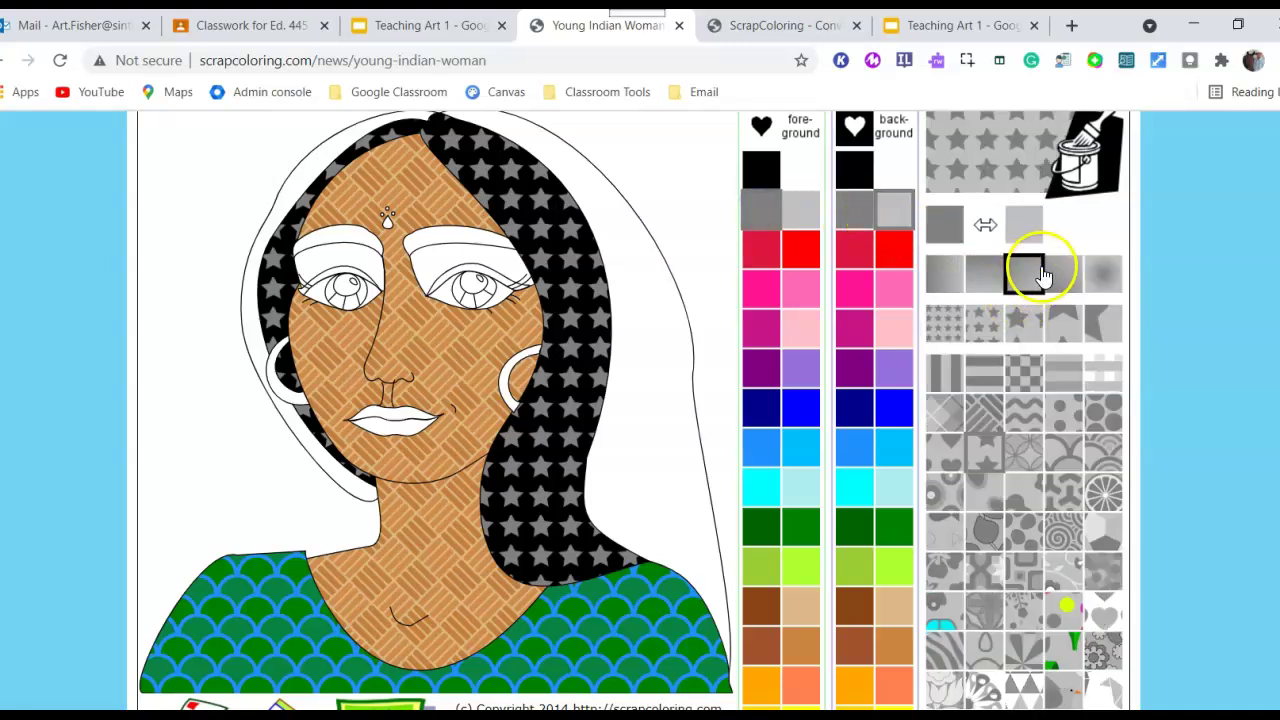
pyautogui.click(985, 540)
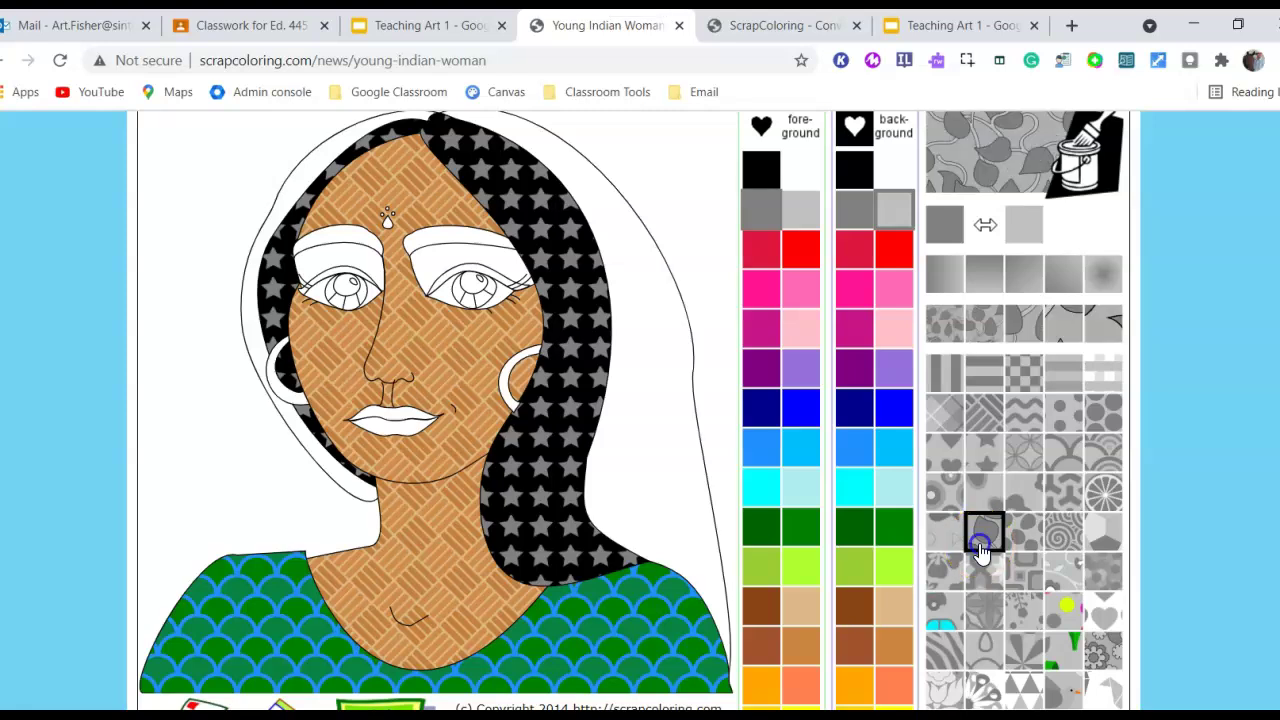
pyautogui.click(641, 395)
pyautogui.click(293, 191)
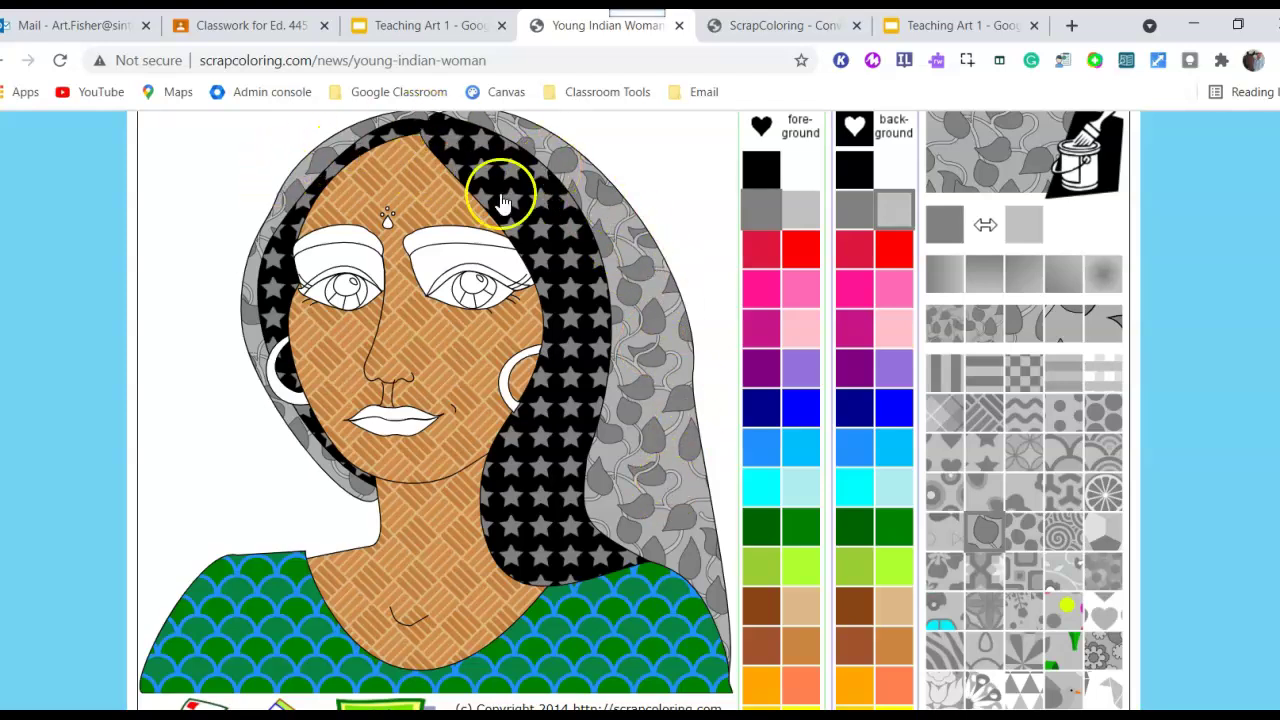
# - Recolor both parts of the headscarf with the interlocking three-pronged pattern, using navy on a medium blue background
pyautogui.click(765, 425)
pyautogui.click(855, 455)
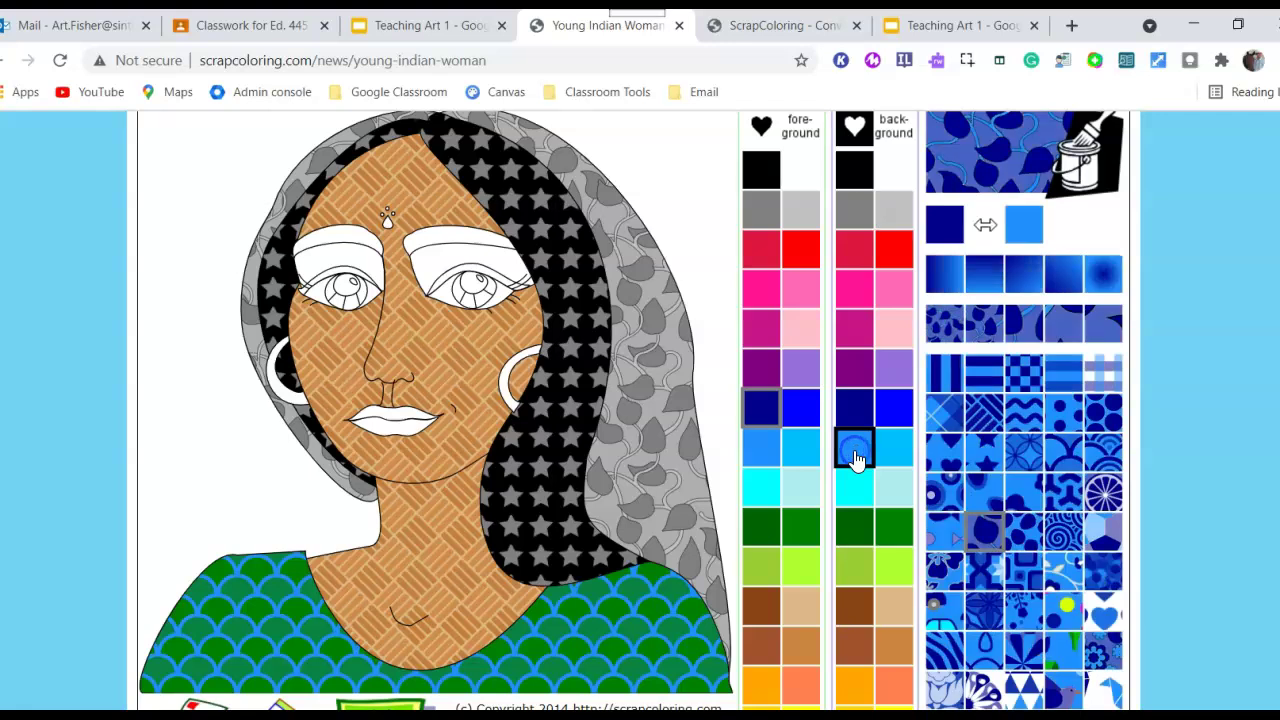
pyautogui.click(1065, 490)
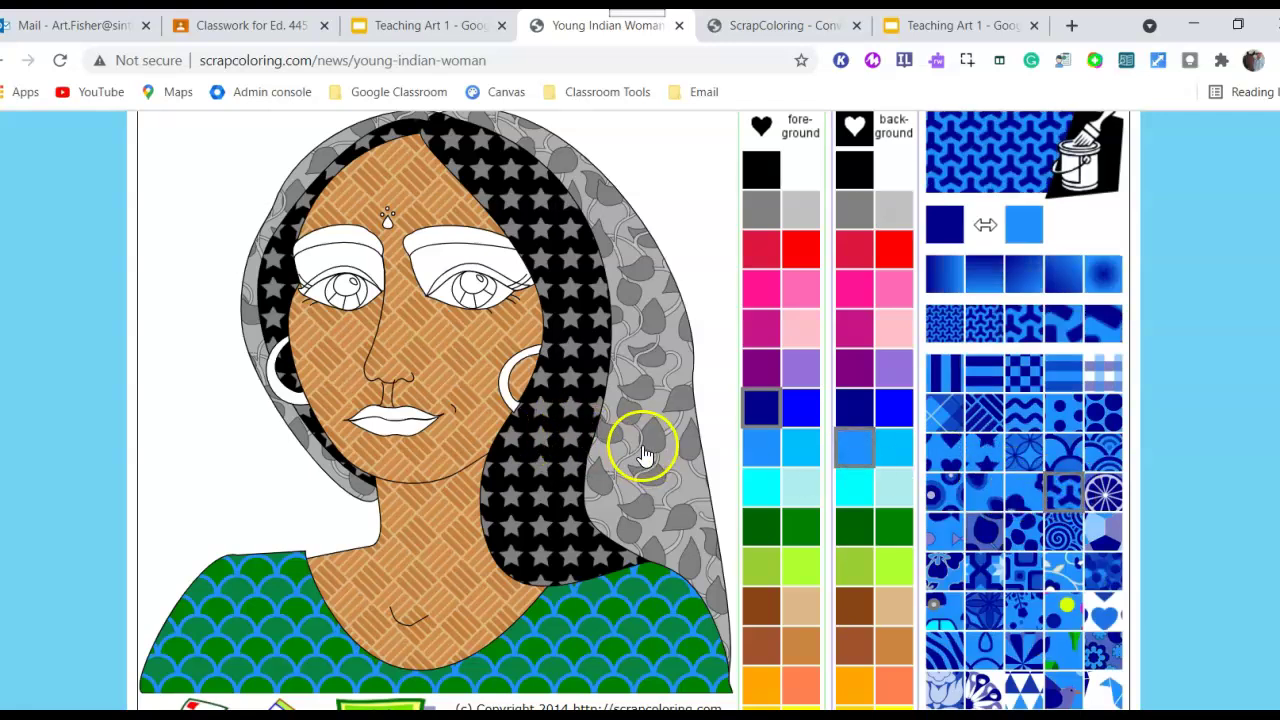
pyautogui.click(645, 455)
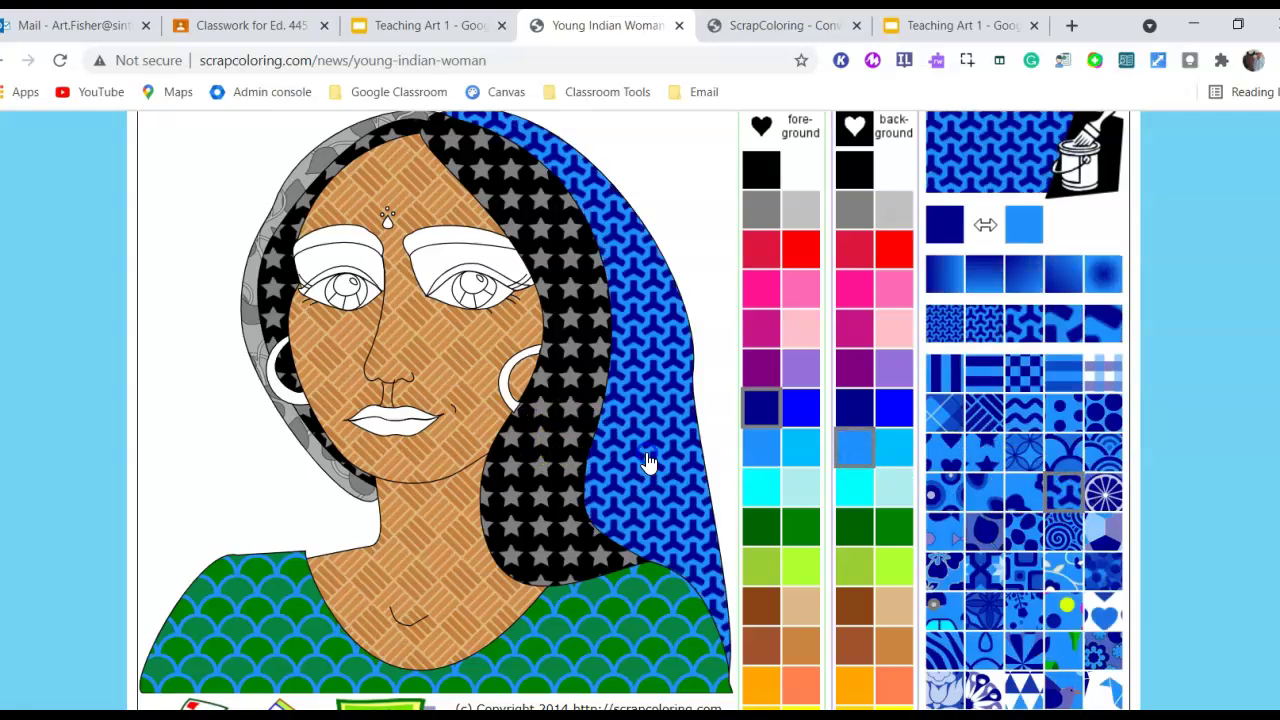
pyautogui.click(255, 342)
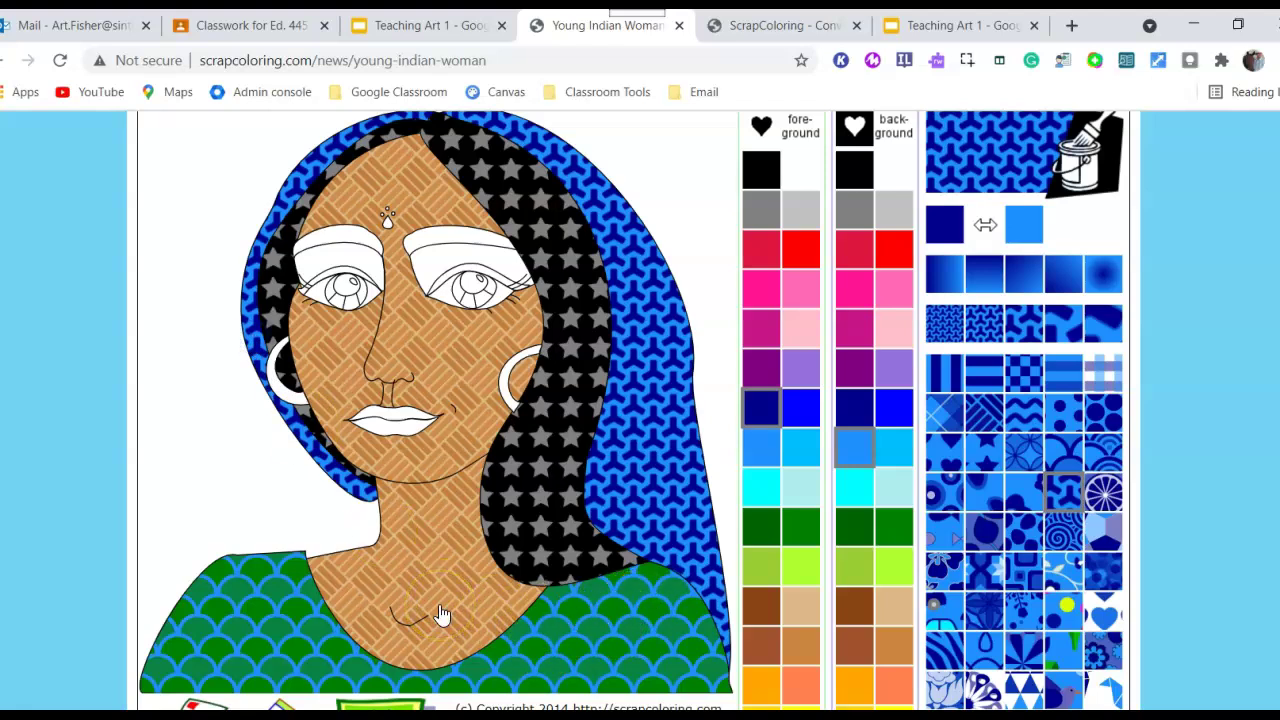
pyautogui.click(322, 421)
pyautogui.click(283, 370)
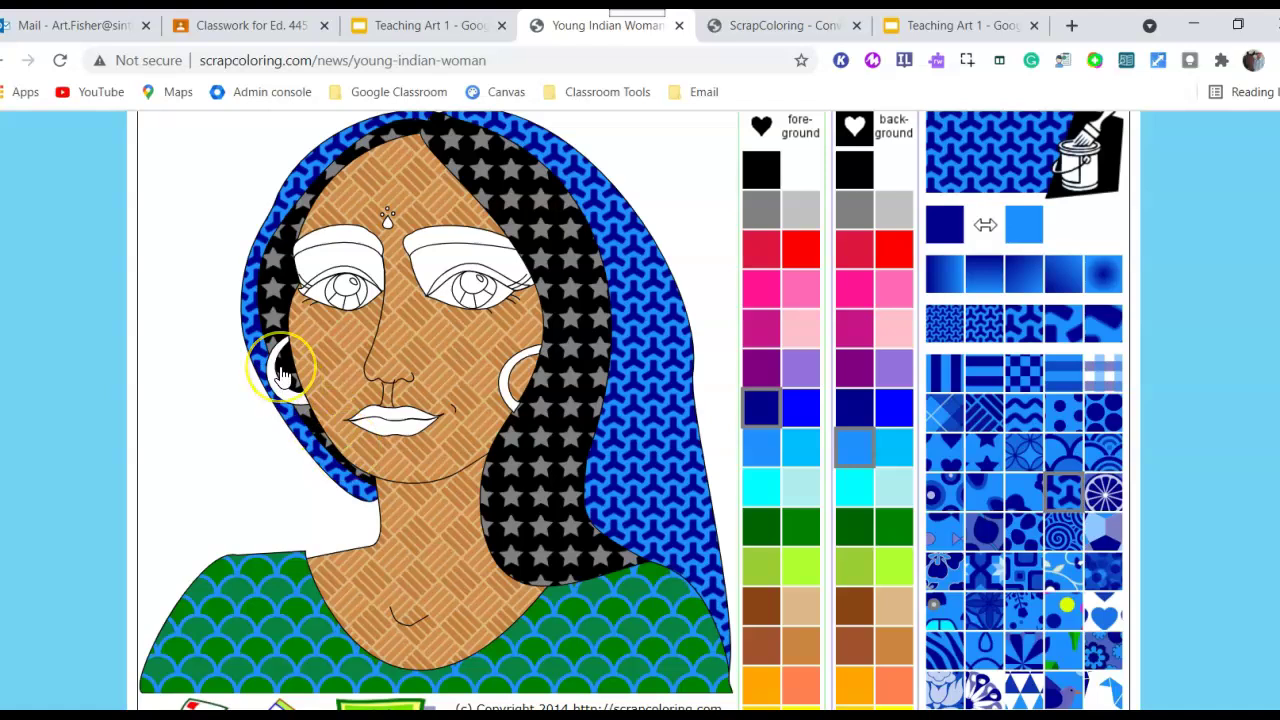
pyautogui.click(1260, 200)
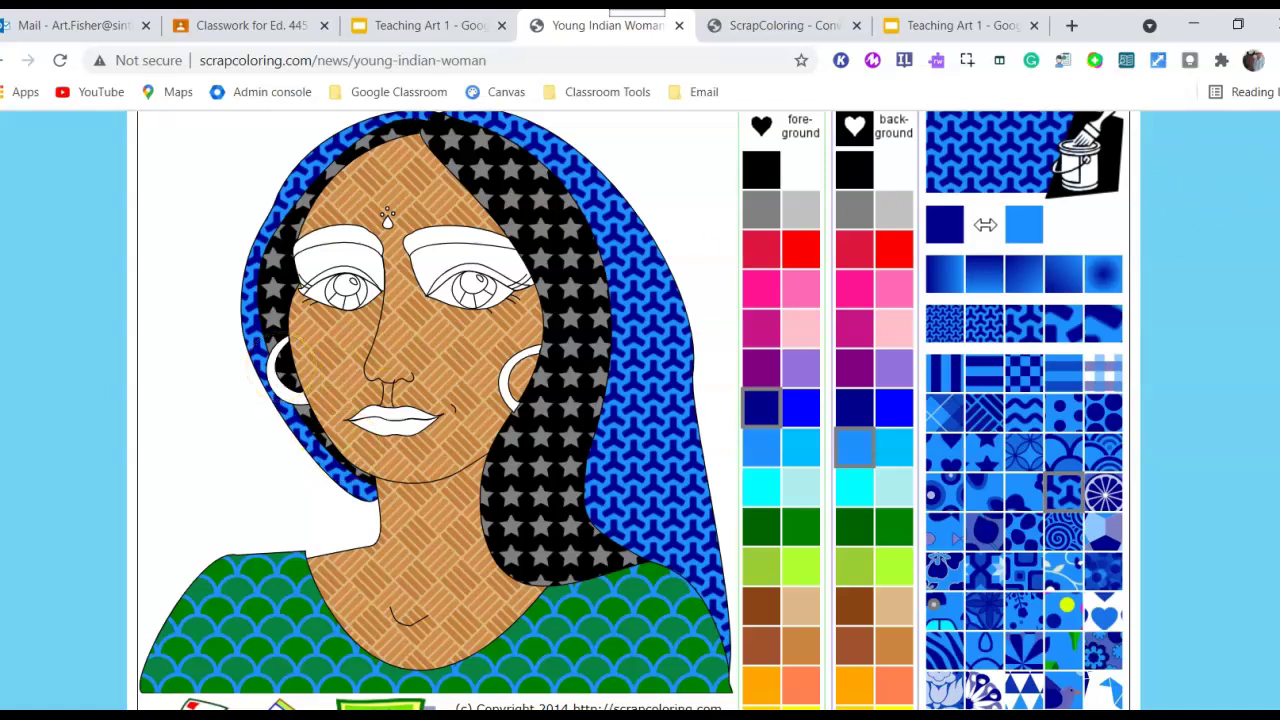
# - Open the site's photo and drawing conversion page and choose the image Chilli1.png for upload
pyautogui.scroll(5, 1230, 200)
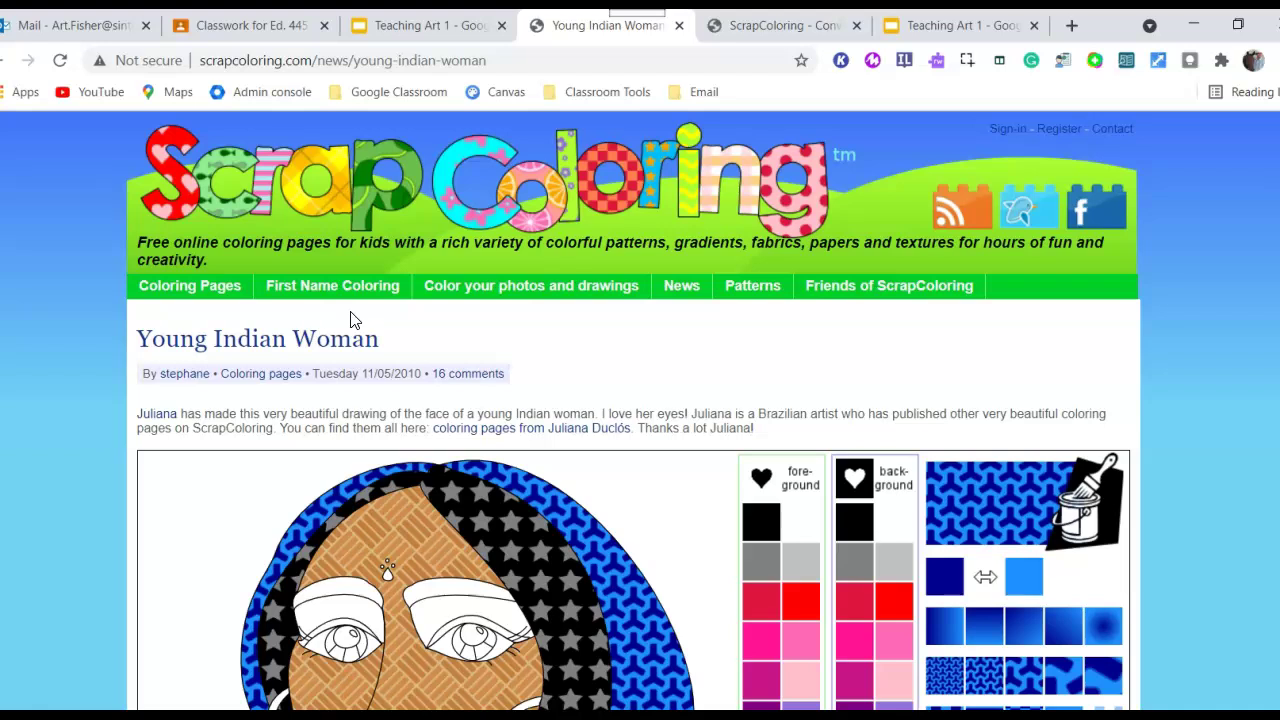
pyautogui.click(522, 292)
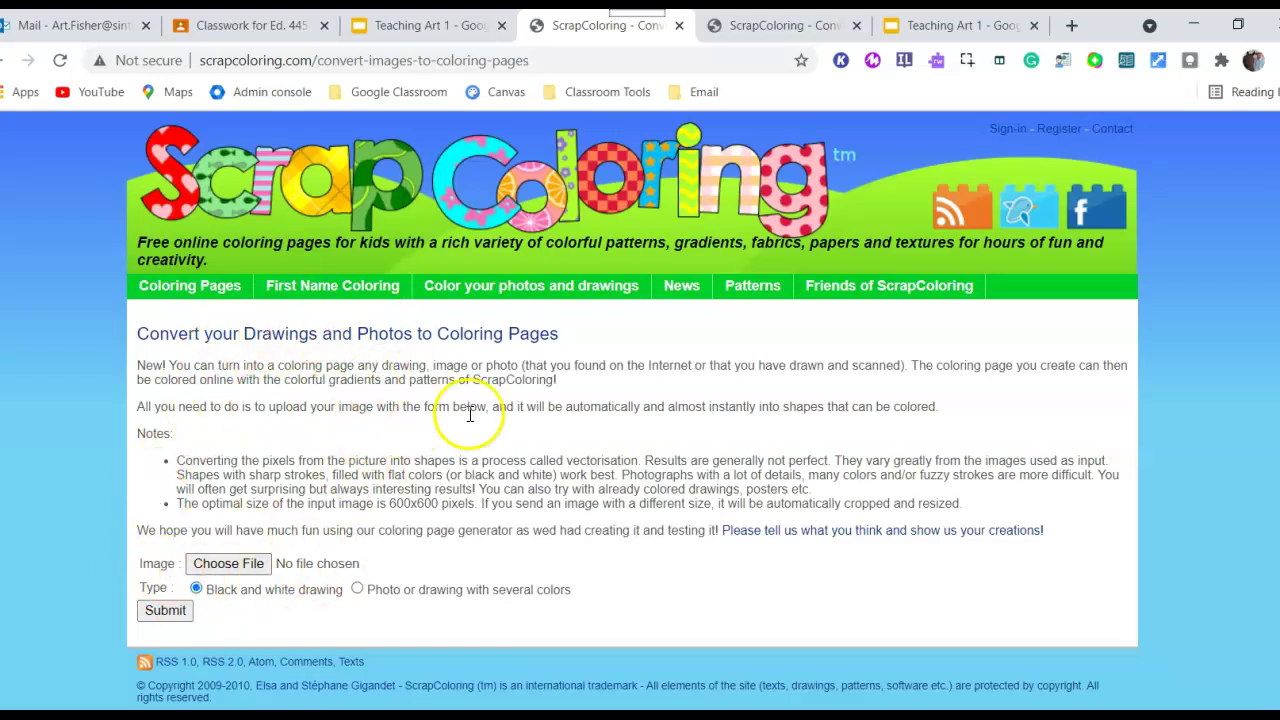
pyautogui.click(228, 566)
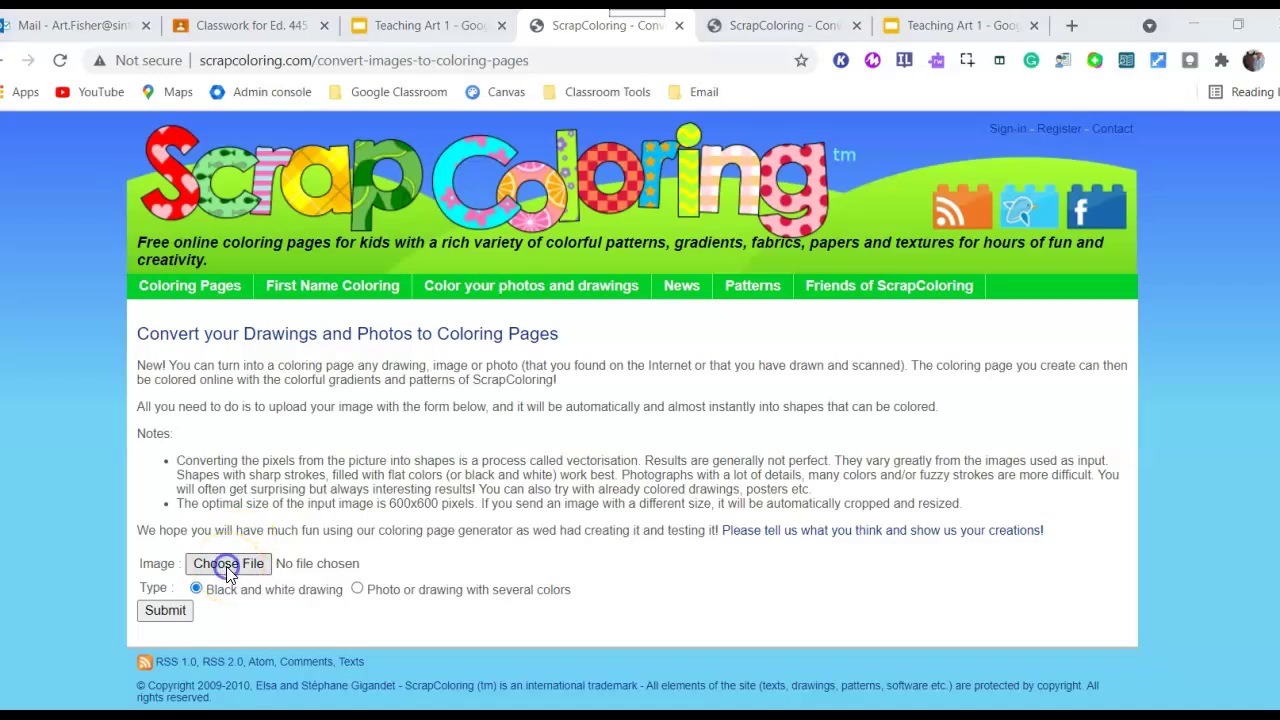
pyautogui.click(578, 148)
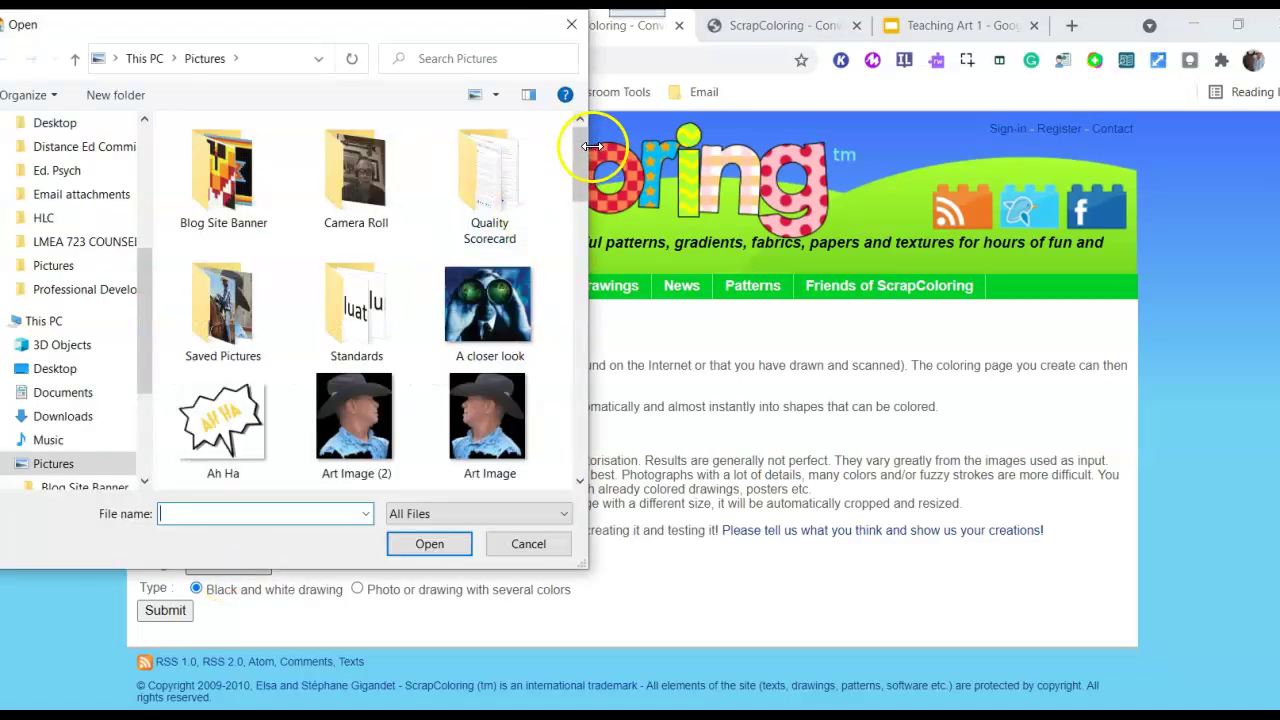
pyautogui.moveTo(583, 150); pyautogui.dragTo(577, 193)
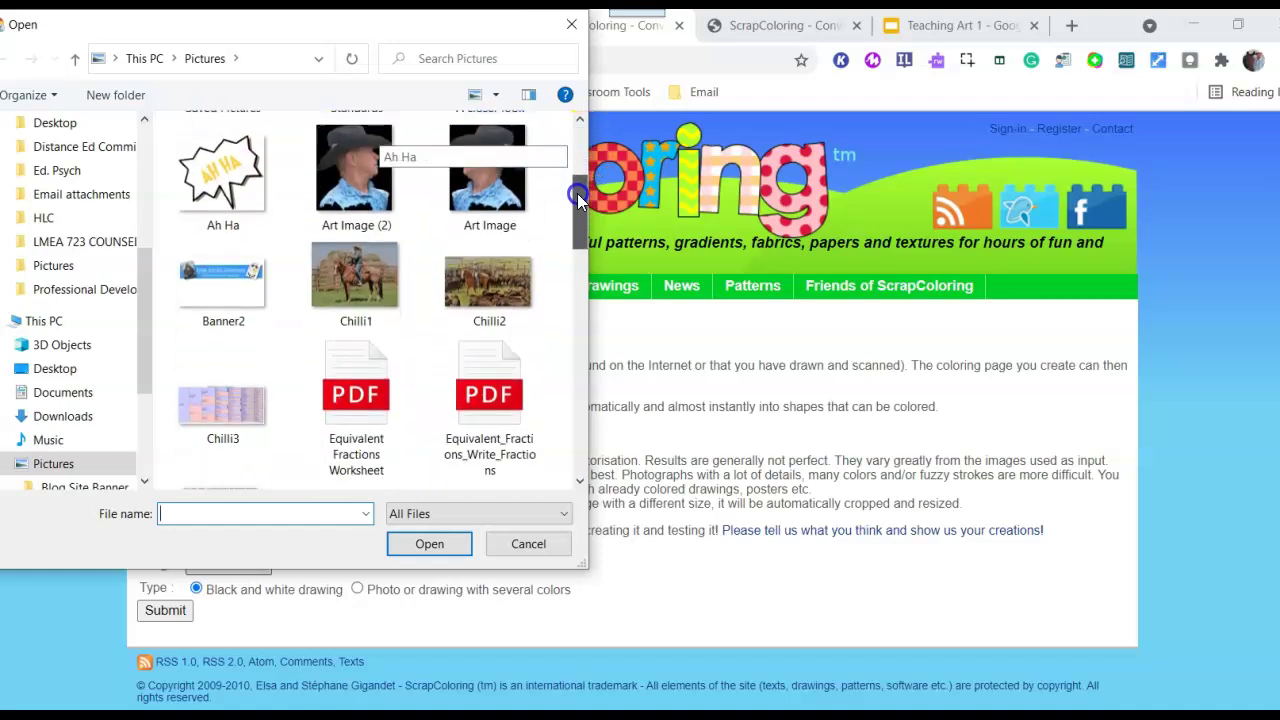
pyautogui.click(346, 285)
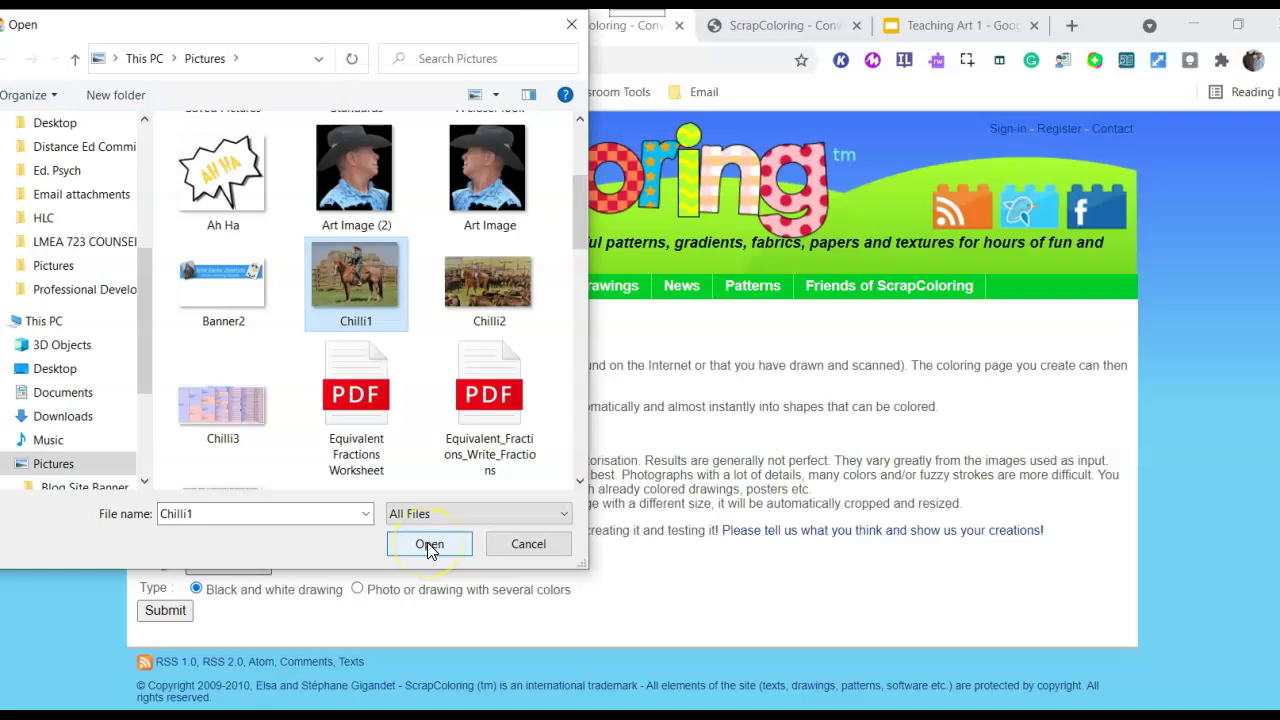
pyautogui.click(358, 288)
pyautogui.click(433, 548)
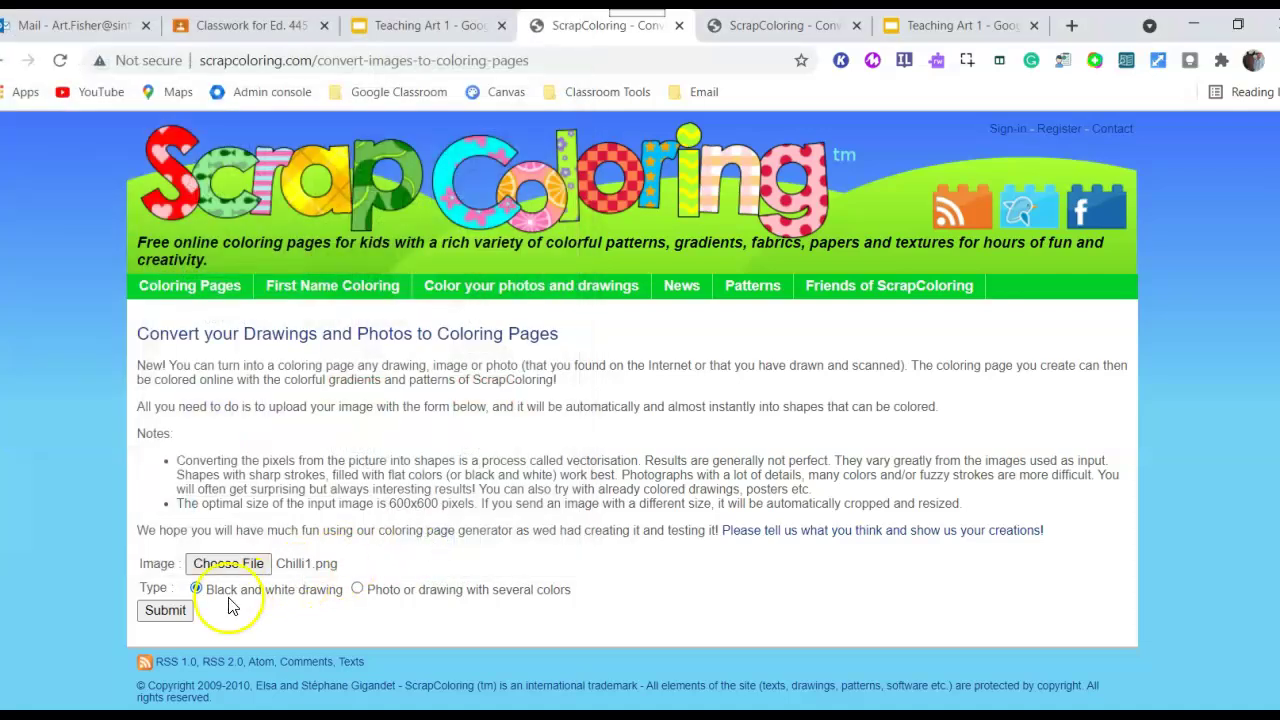
# - Convert the chosen image into a coloring page as a black and white drawing
pyautogui.click(160, 612)
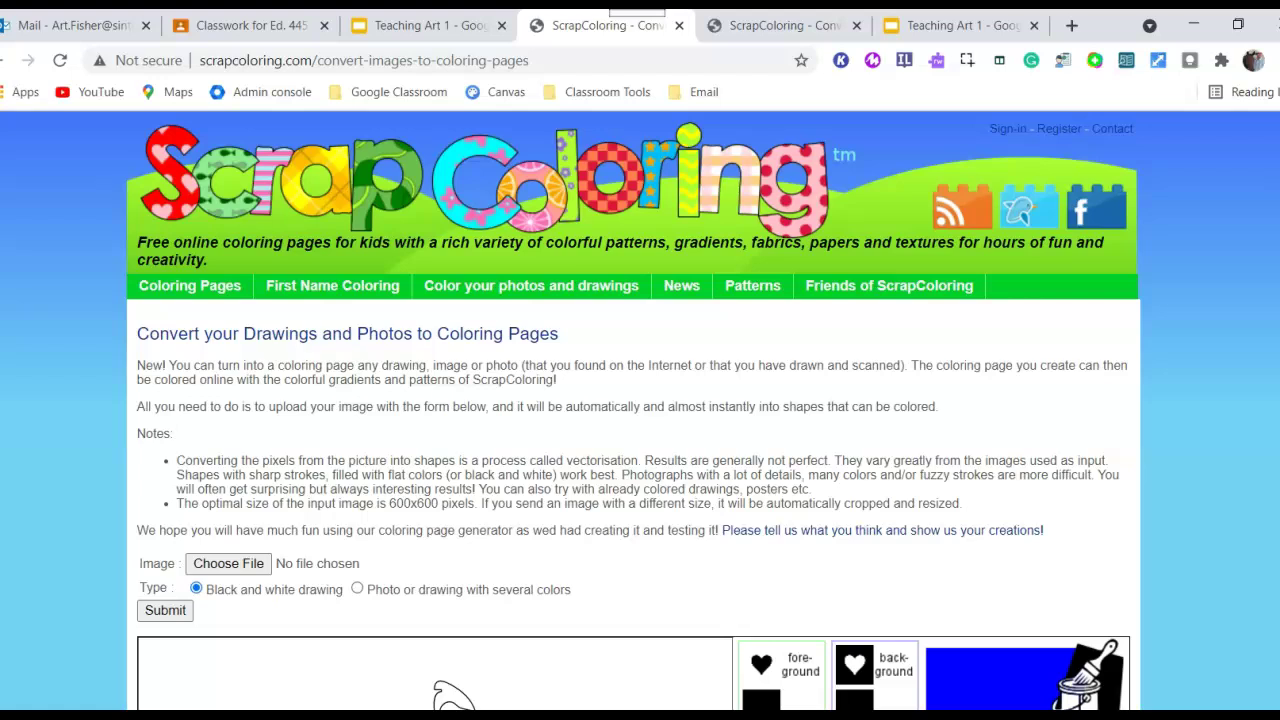
pyautogui.scroll(-5, 640, 410)
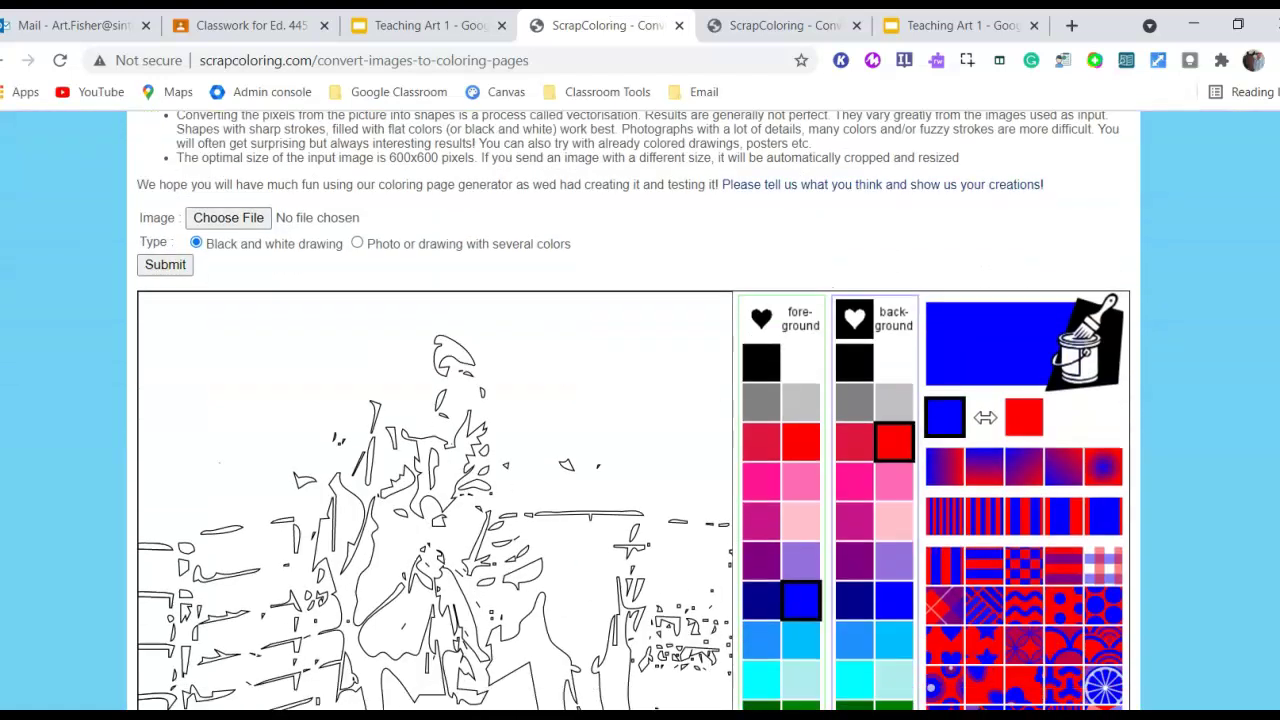
pyautogui.scroll(1, 640, 410)
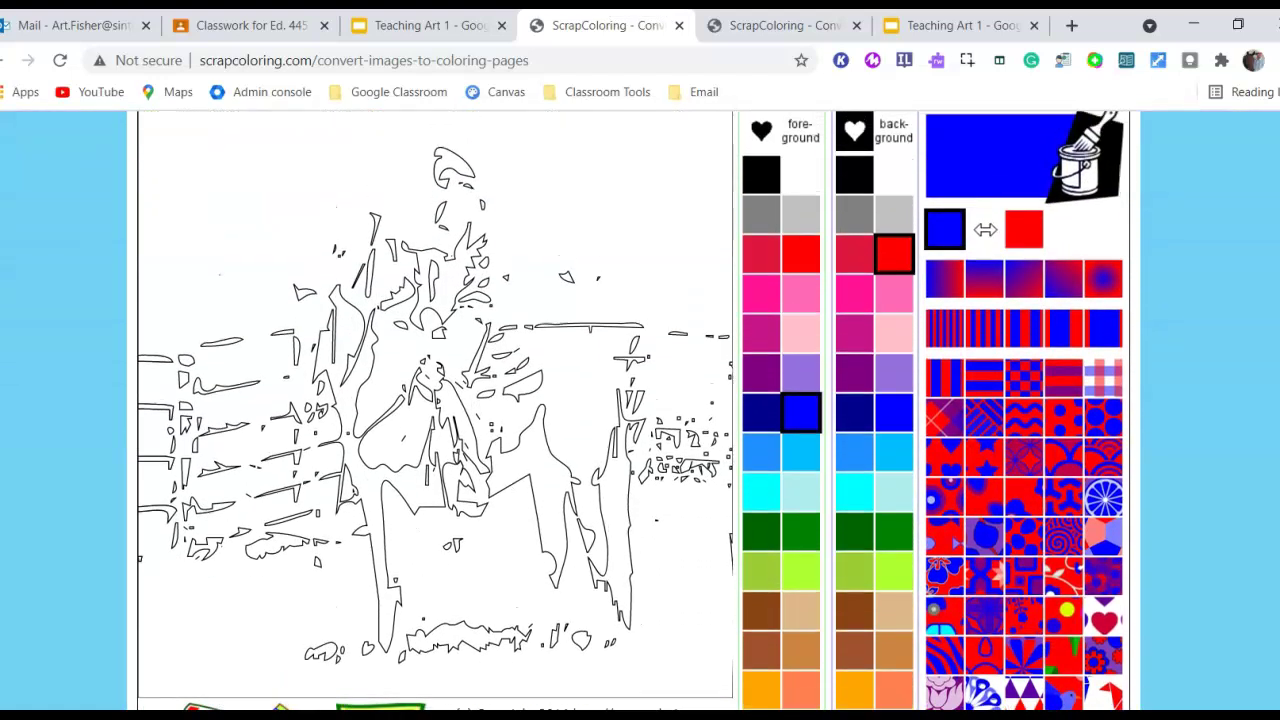
pyautogui.scroll(1, 640, 410)
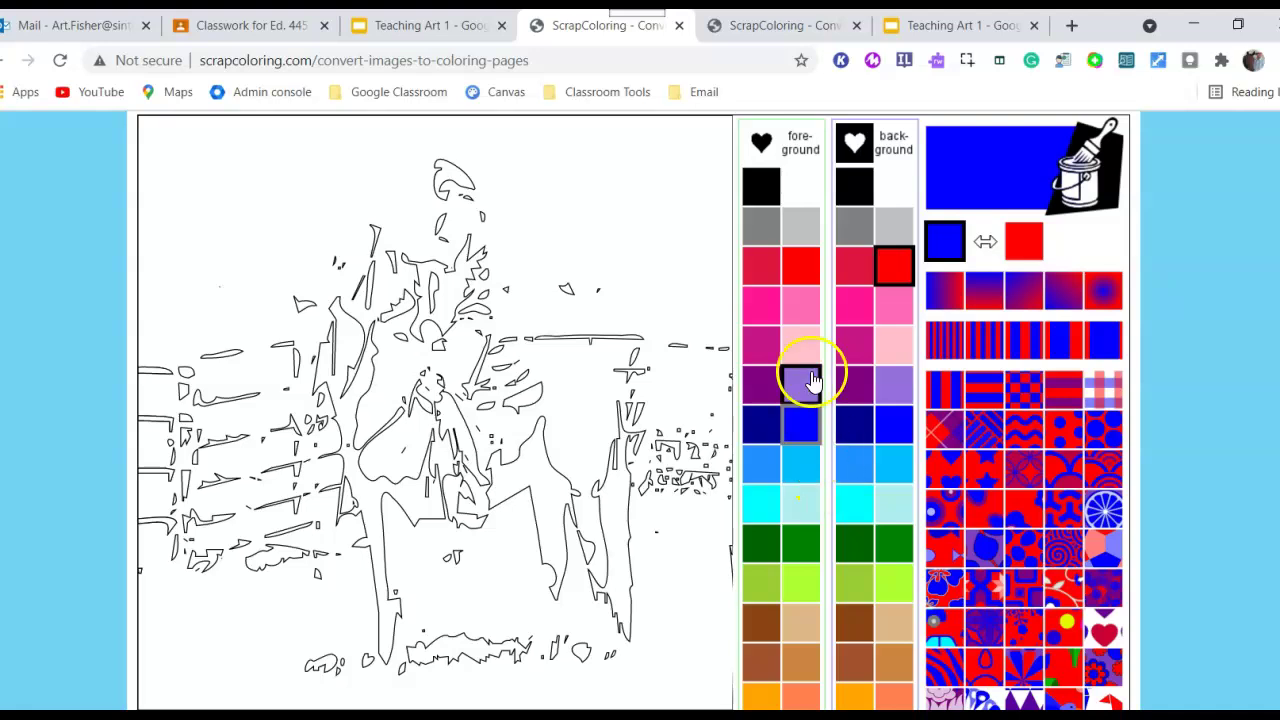
# - Fill the area around the horse and rider with the leaf-and-vine pattern, using a black foreground and light gray background
pyautogui.click(763, 188)
pyautogui.click(894, 225)
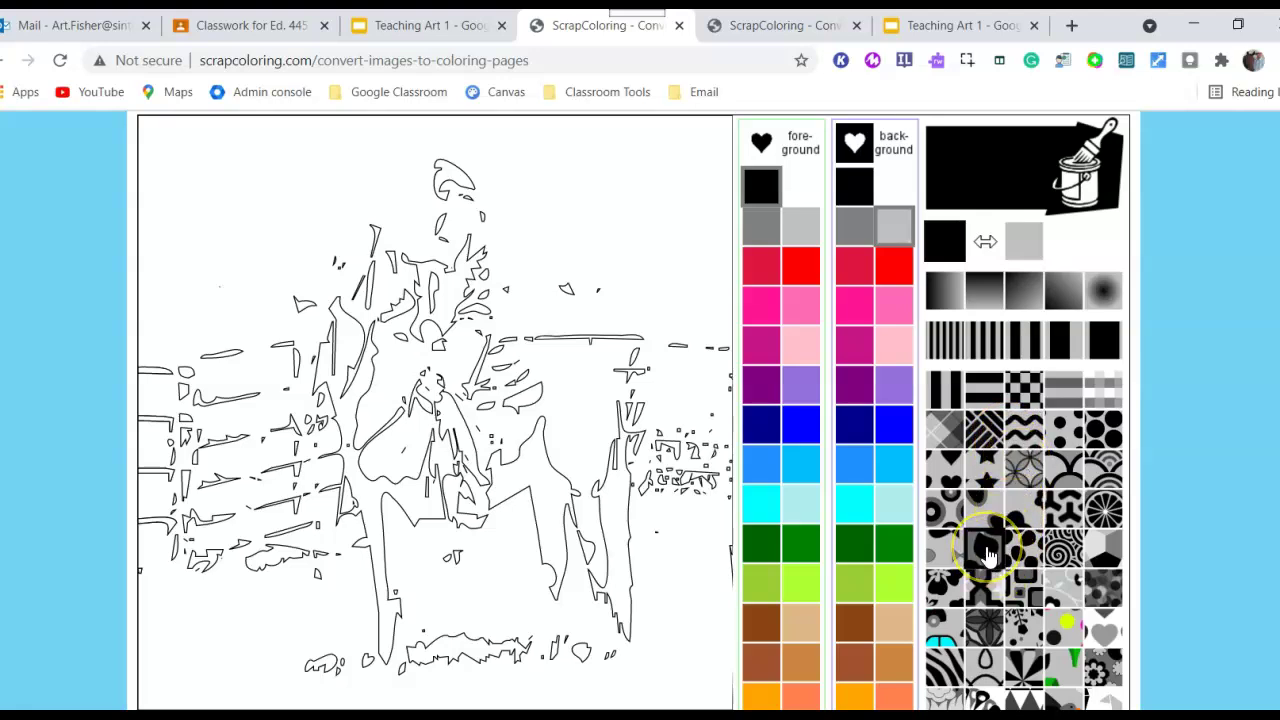
pyautogui.click(987, 553)
pyautogui.click(653, 242)
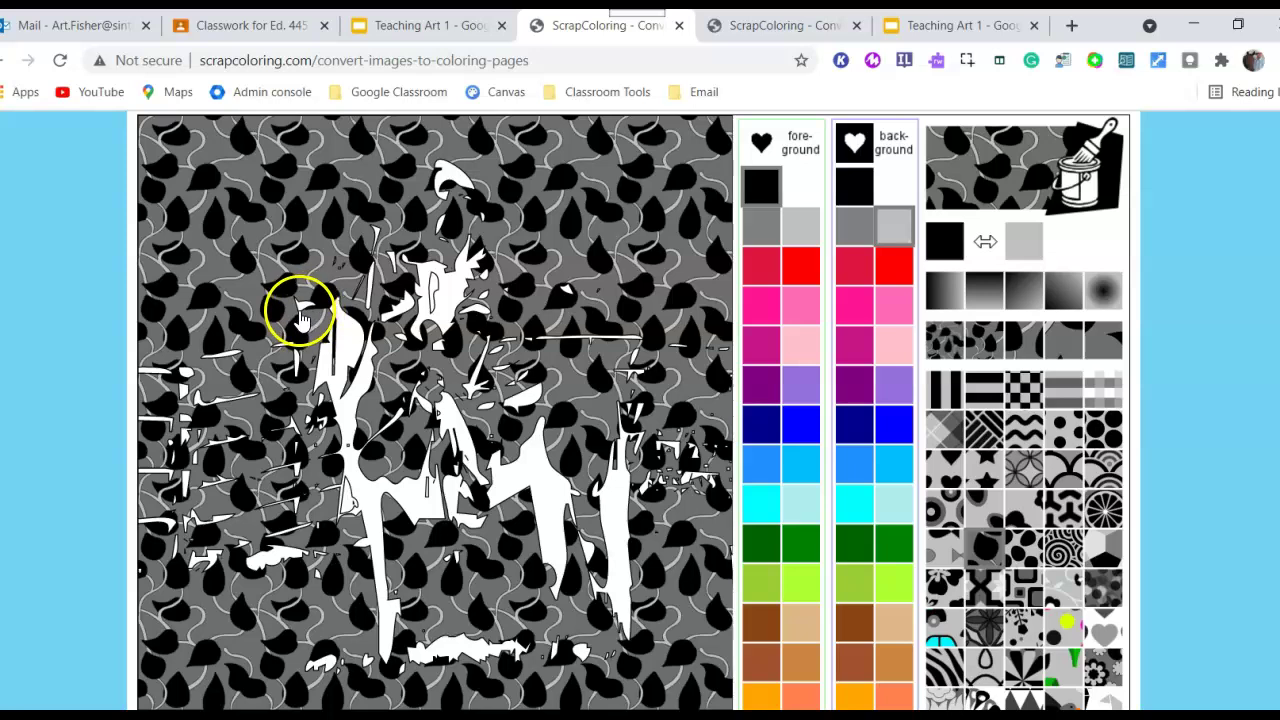
# - Fill fence pieces on the left side of the drawing with the black and gray leaf-and-vine pattern
pyautogui.click(226, 362)
pyautogui.click(150, 374)
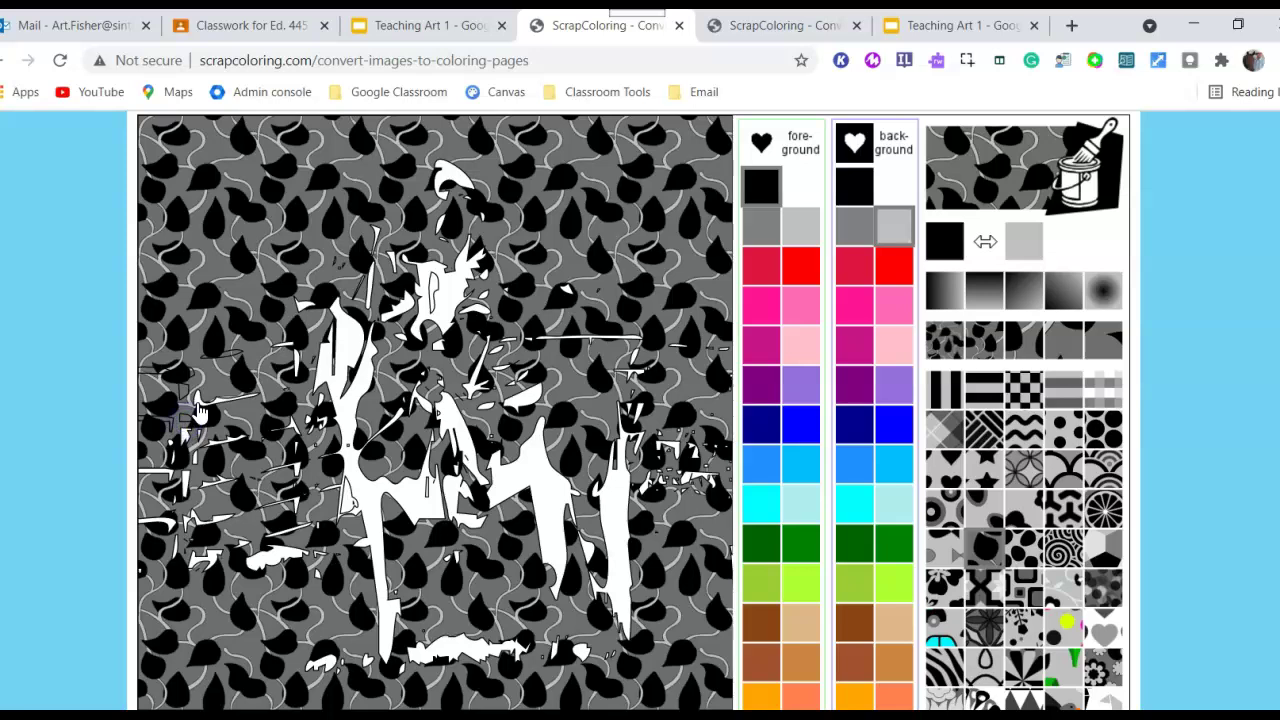
pyautogui.click(187, 482)
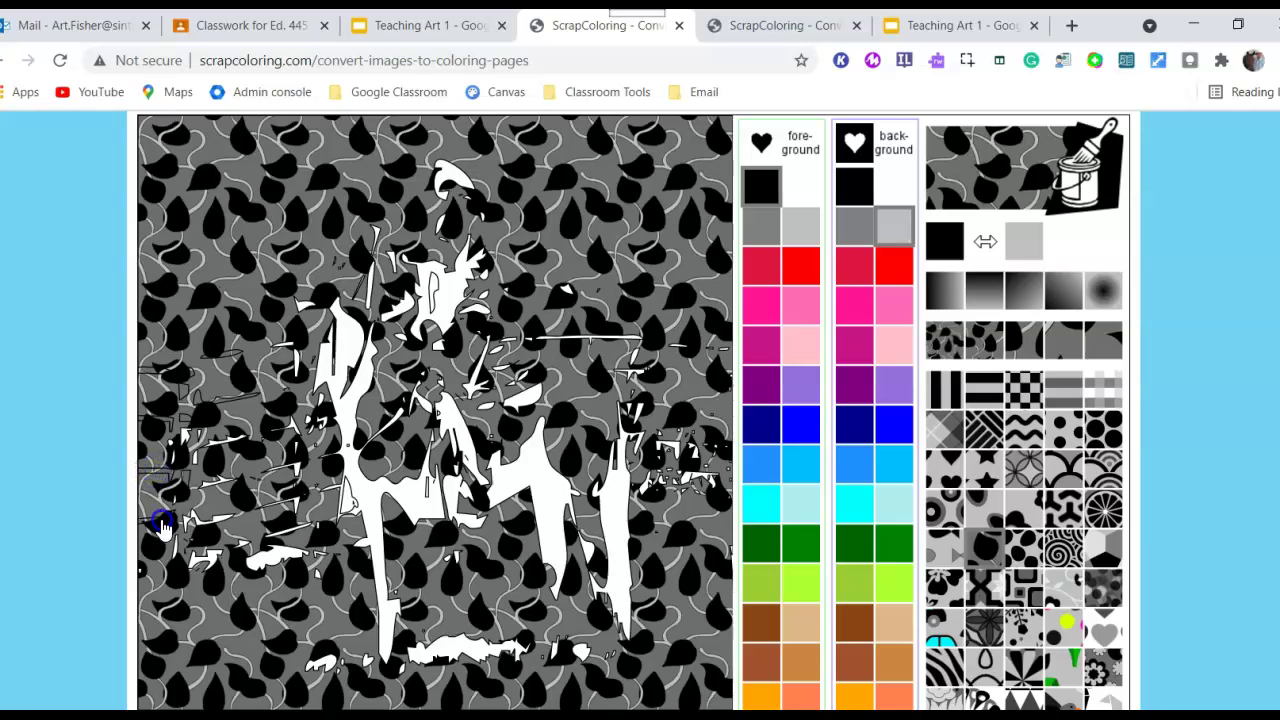
pyautogui.click(217, 522)
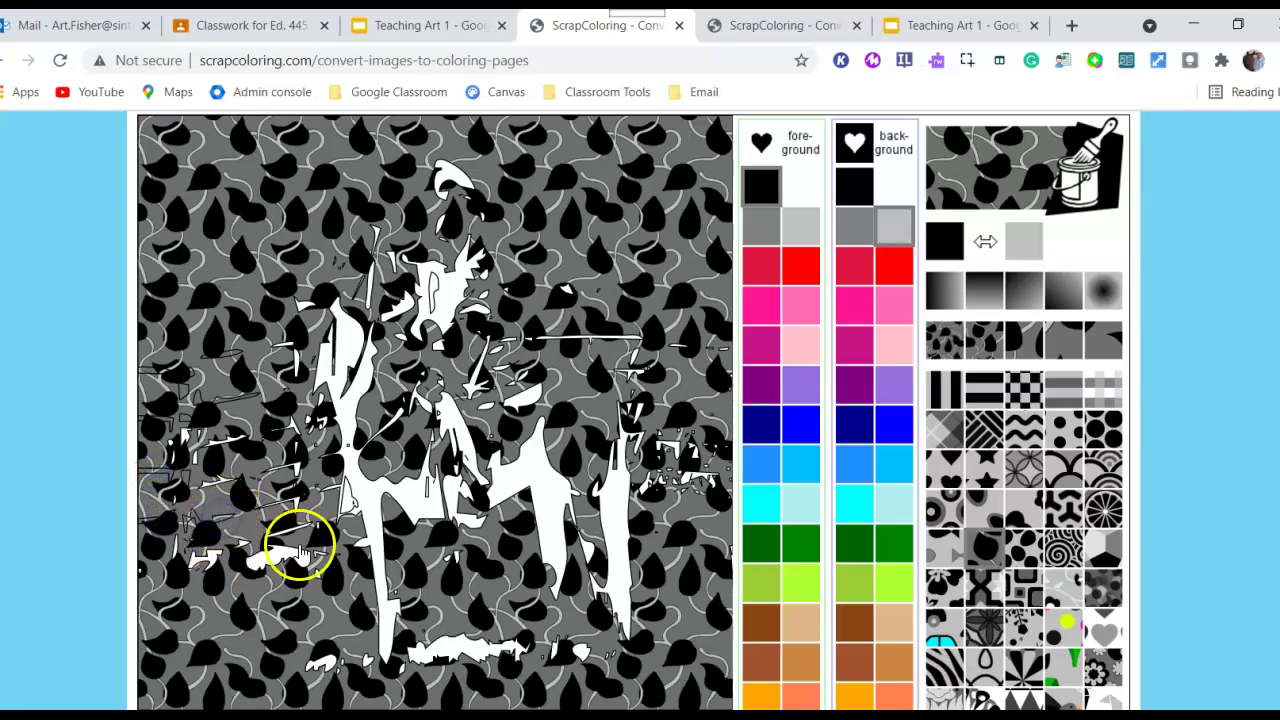
# - Fill the fence rails, posts and small shapes on the drawing's right side with the same black and gray leaf pattern
pyautogui.click(618, 343)
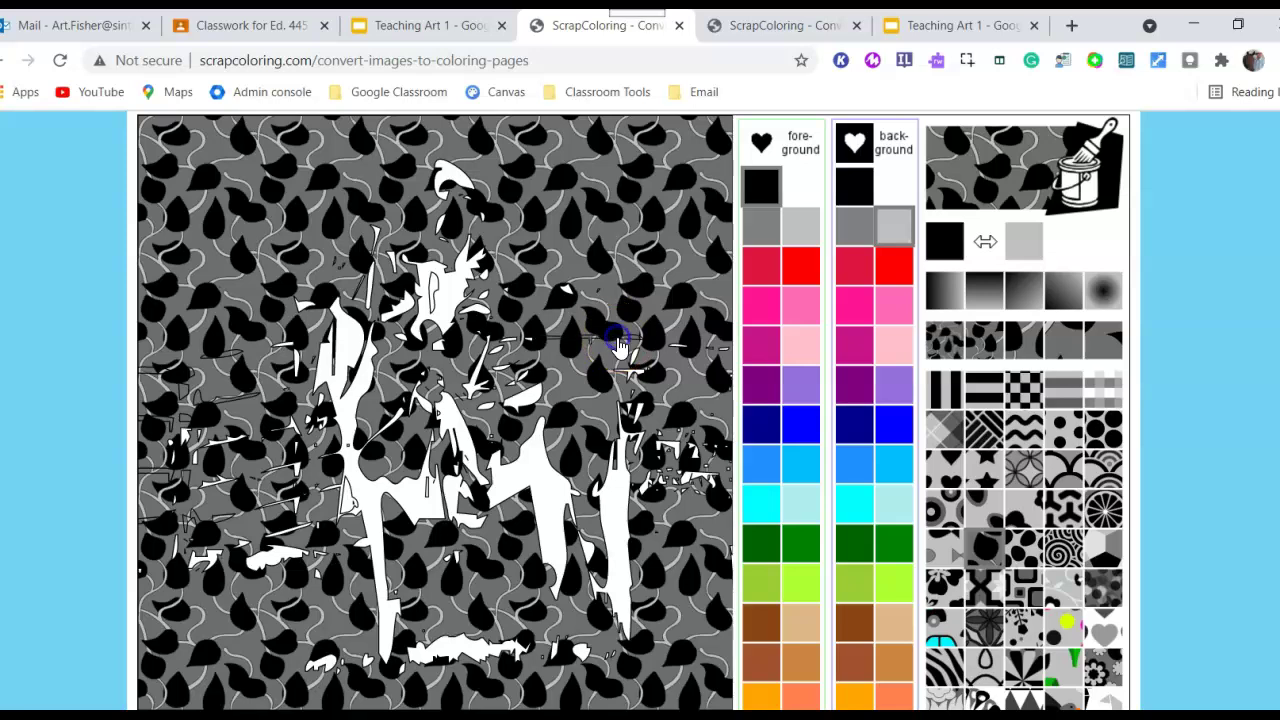
pyautogui.click(512, 340)
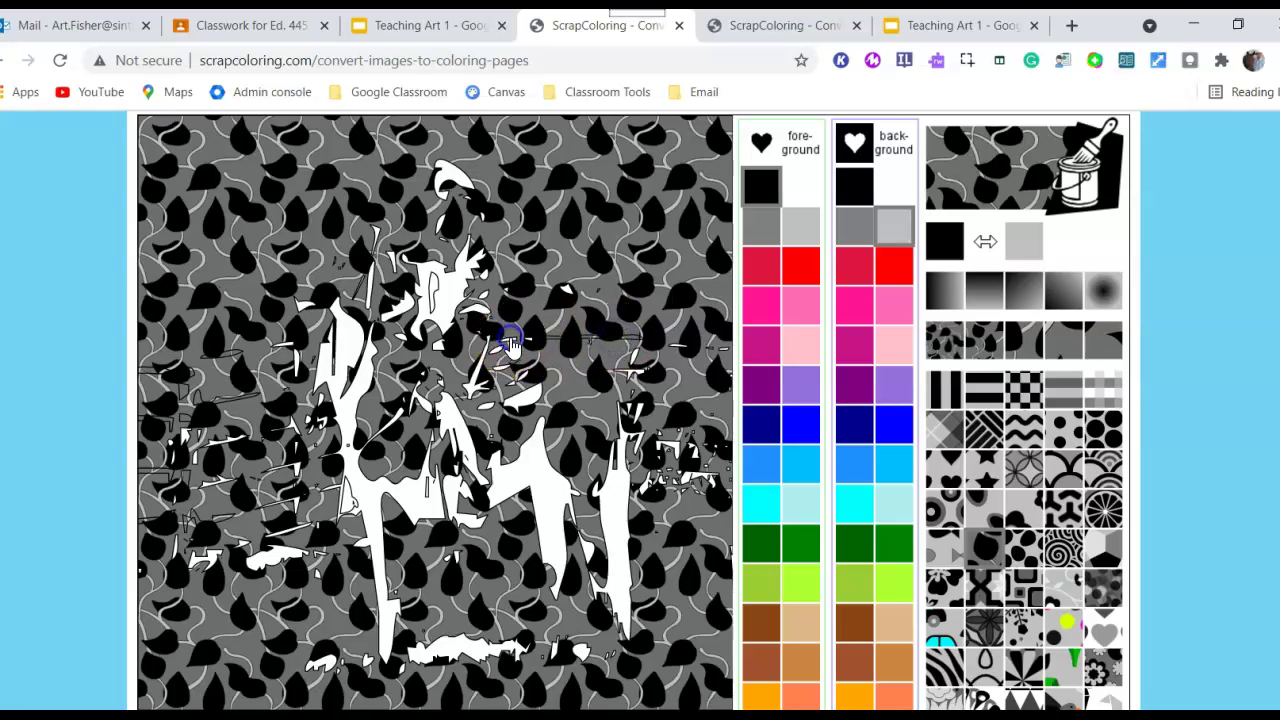
pyautogui.click(571, 288)
pyautogui.click(630, 370)
pyautogui.click(678, 350)
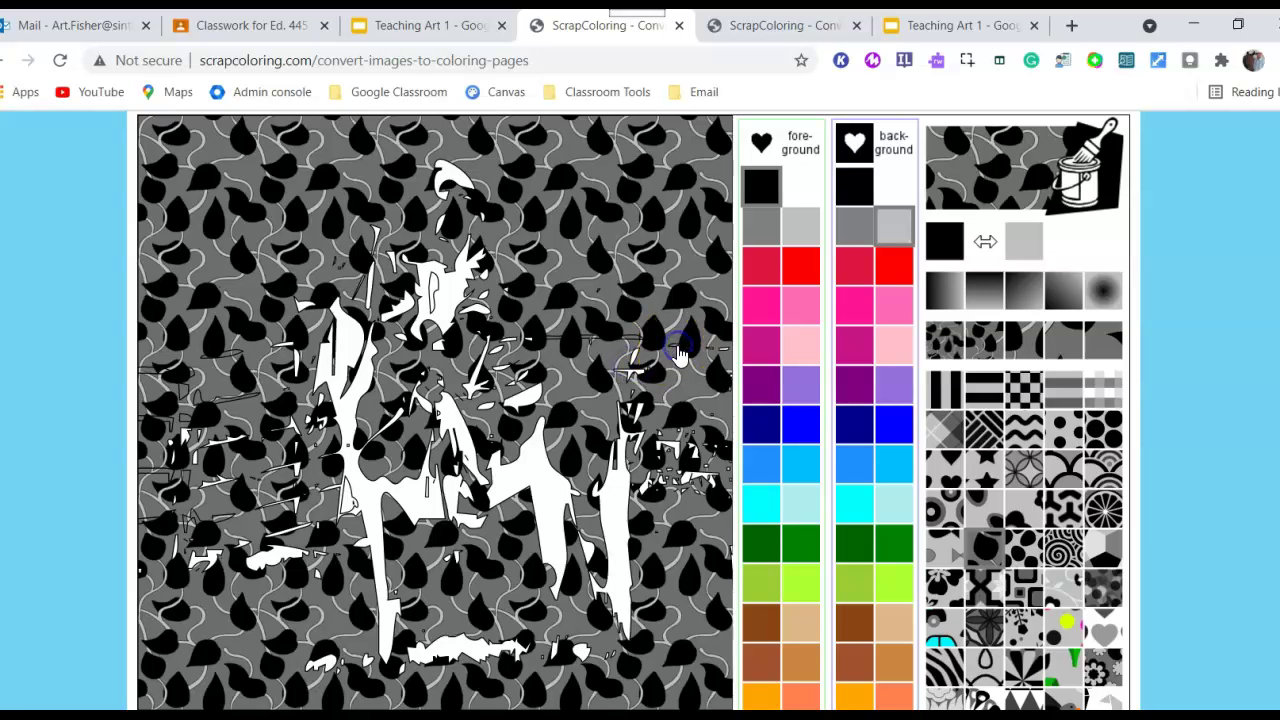
pyautogui.click(634, 355)
pyautogui.click(725, 352)
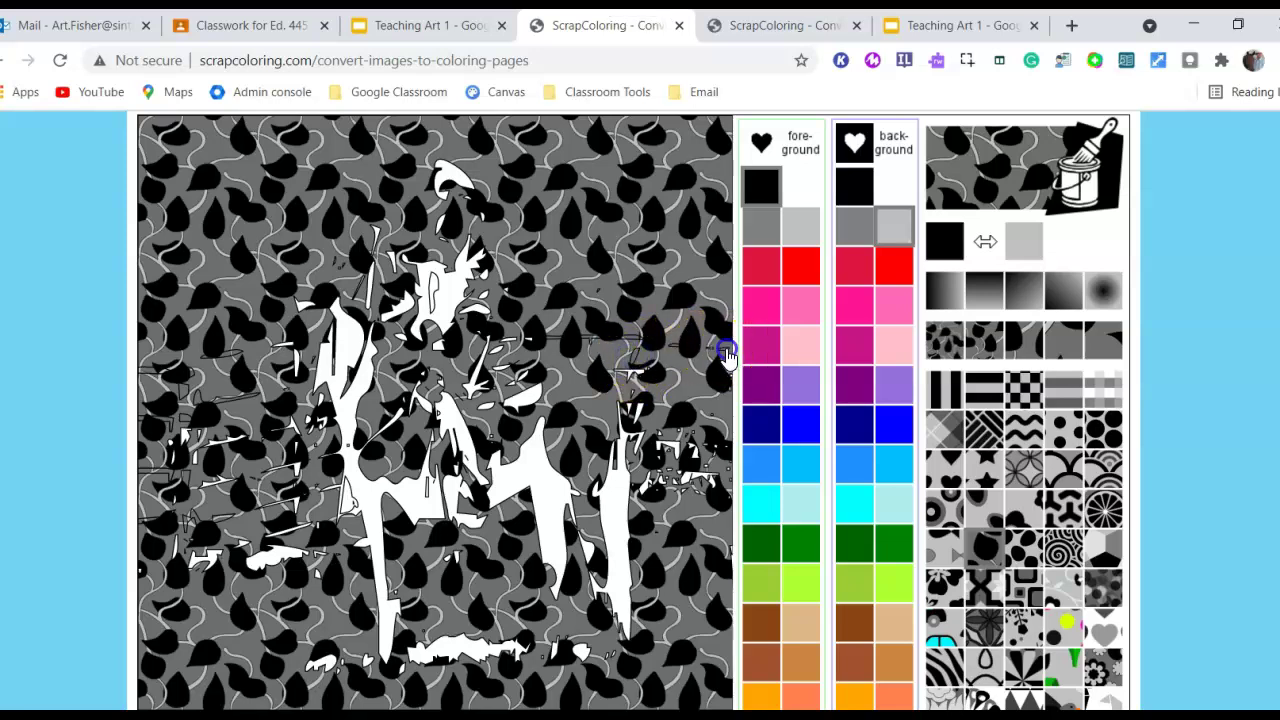
pyautogui.click(638, 420)
pyautogui.click(686, 474)
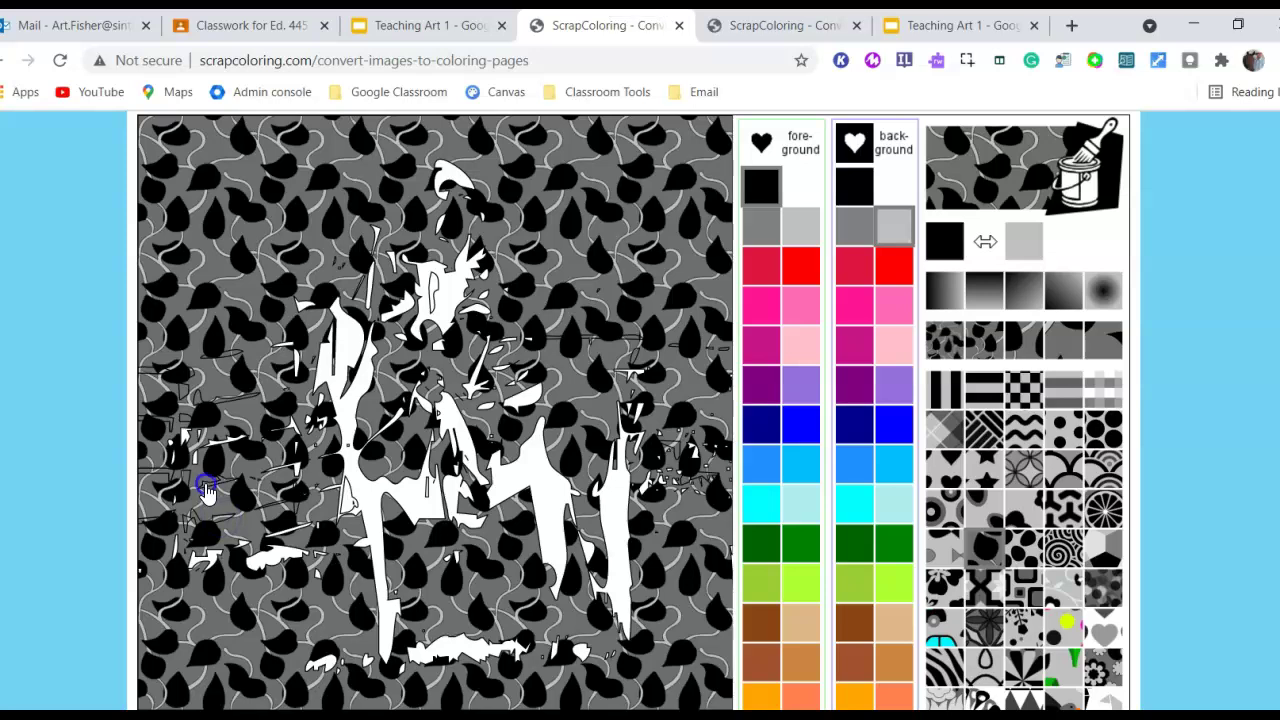
# - Fill more leftover fence fragments on both sides of the horse with the black and gray leaf pattern
pyautogui.click(176, 548)
pyautogui.click(189, 439)
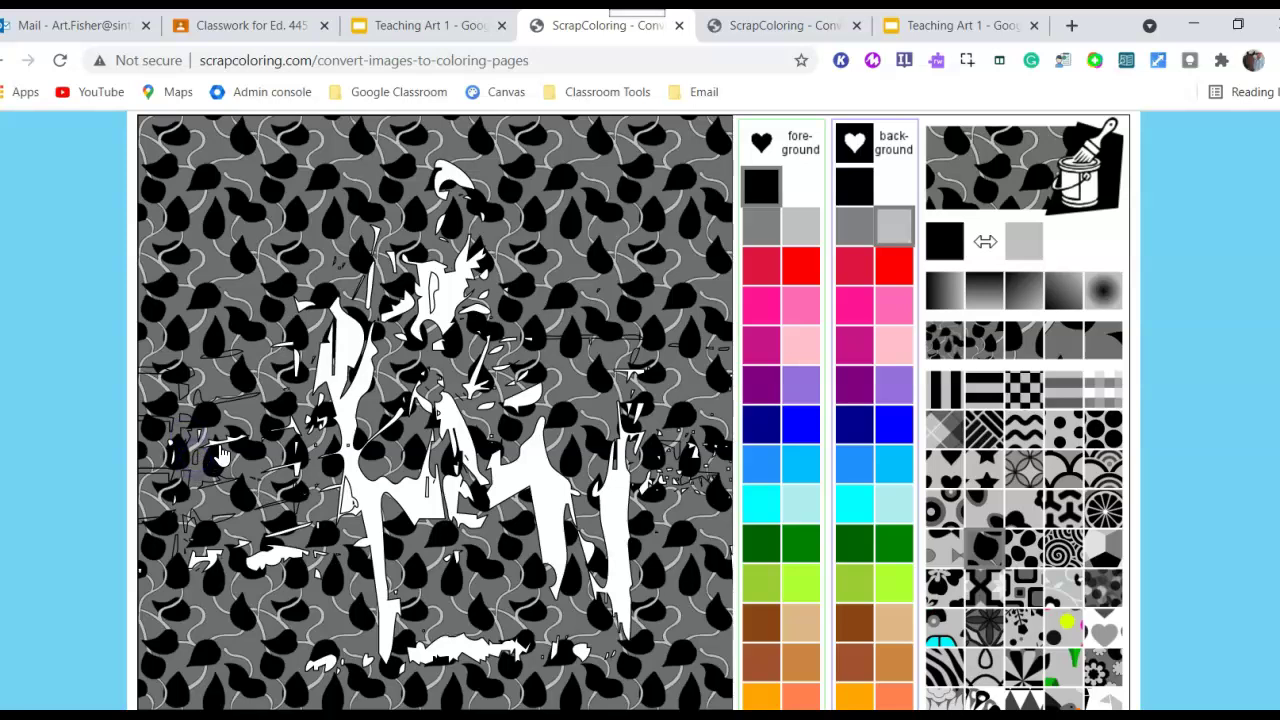
pyautogui.click(174, 444)
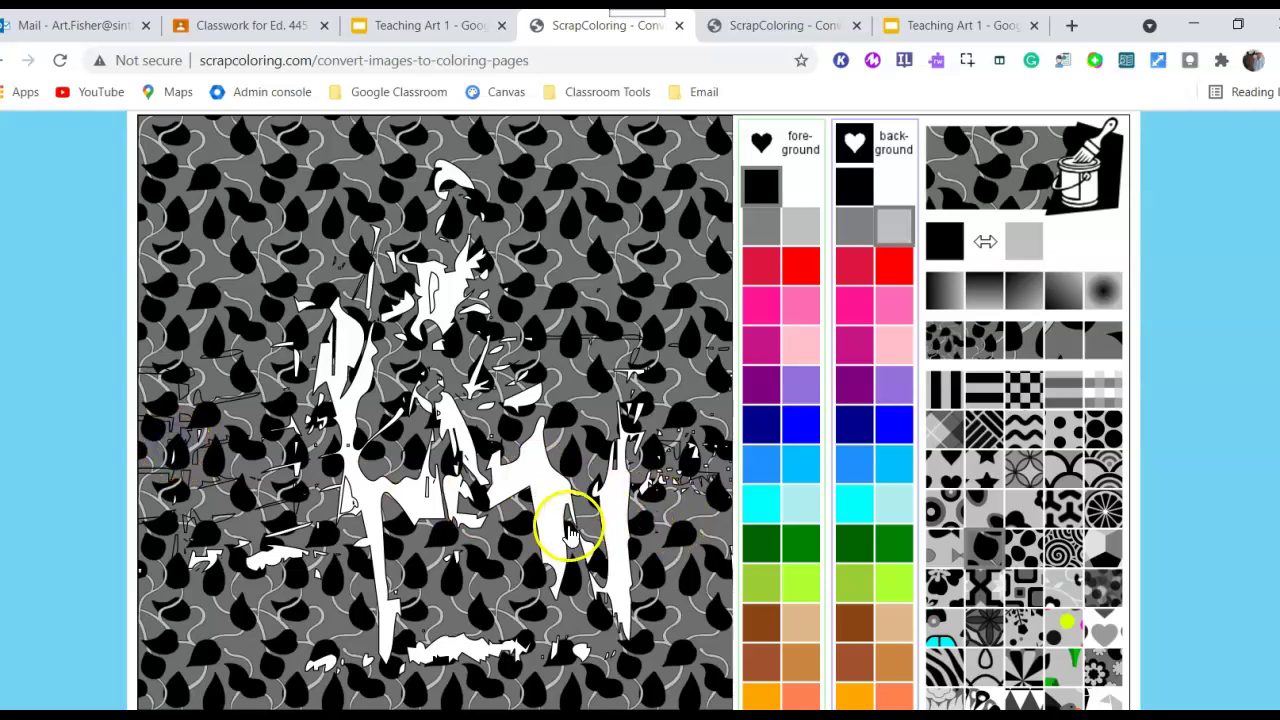
pyautogui.click(641, 414)
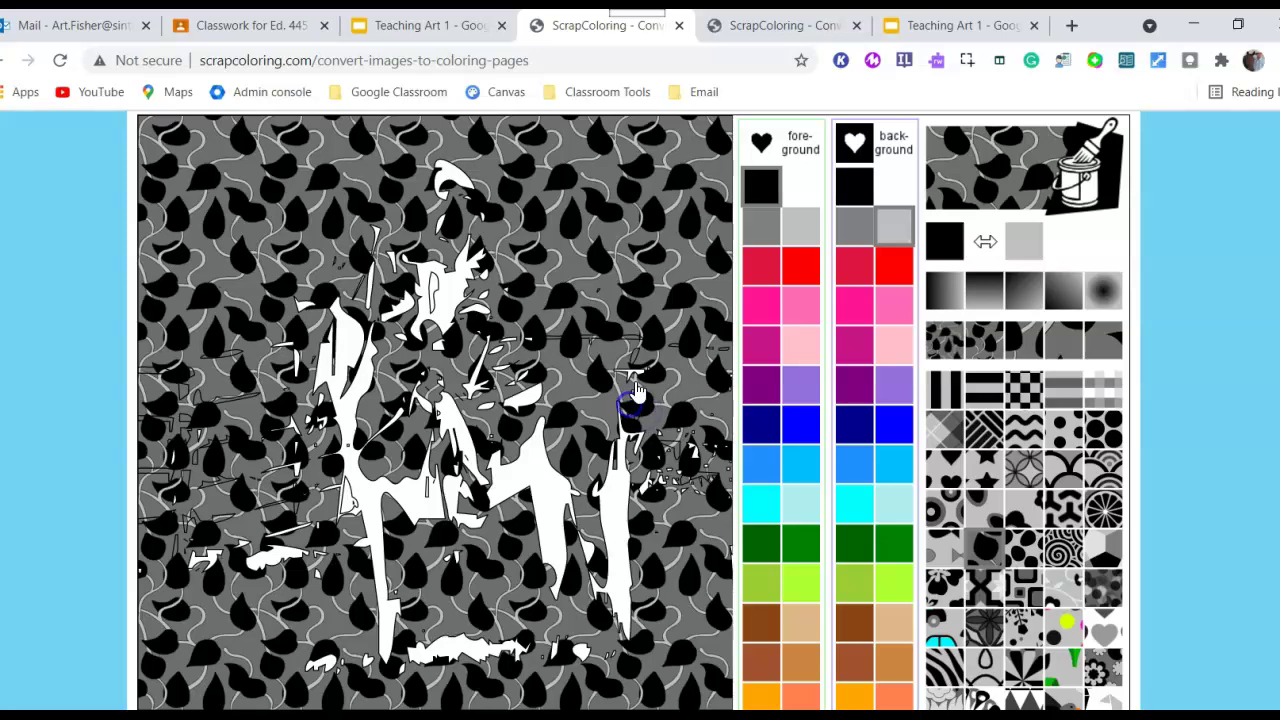
pyautogui.click(508, 345)
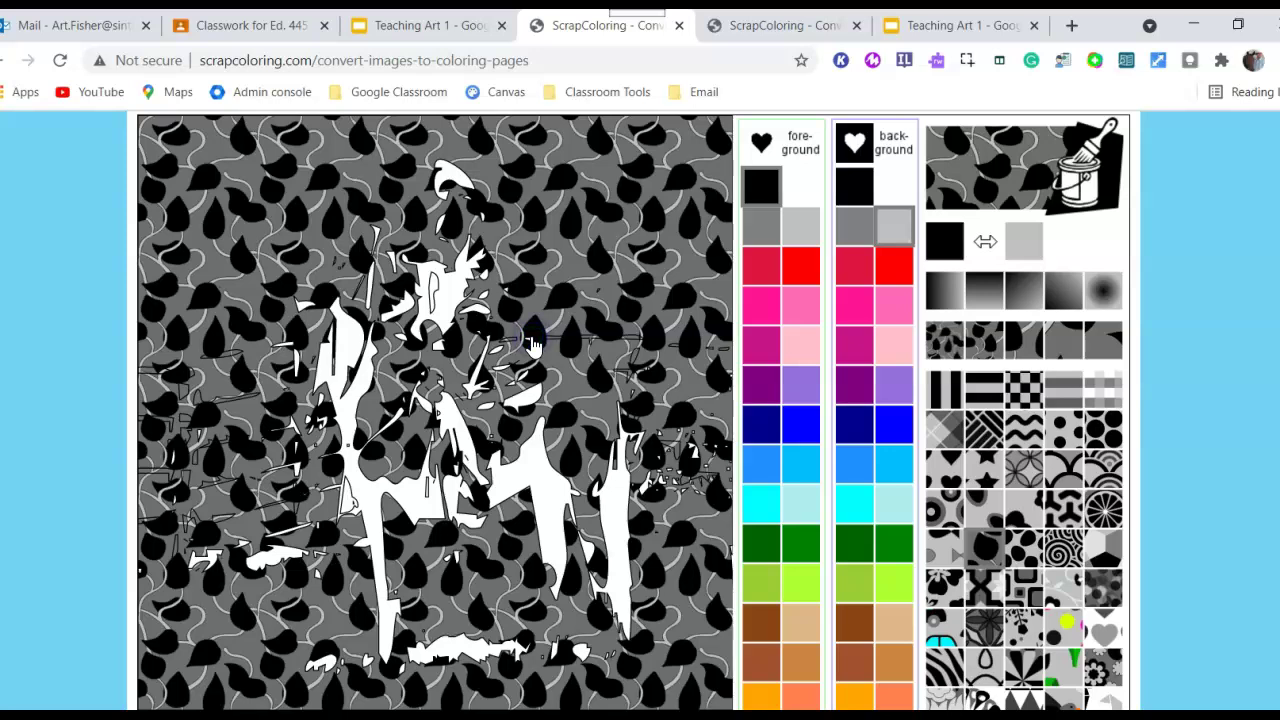
# - Recolor the area around the horse with a smaller-scale leaf-and-vine pattern, using a cyan foreground and pale turquoise background
pyautogui.click(801, 463)
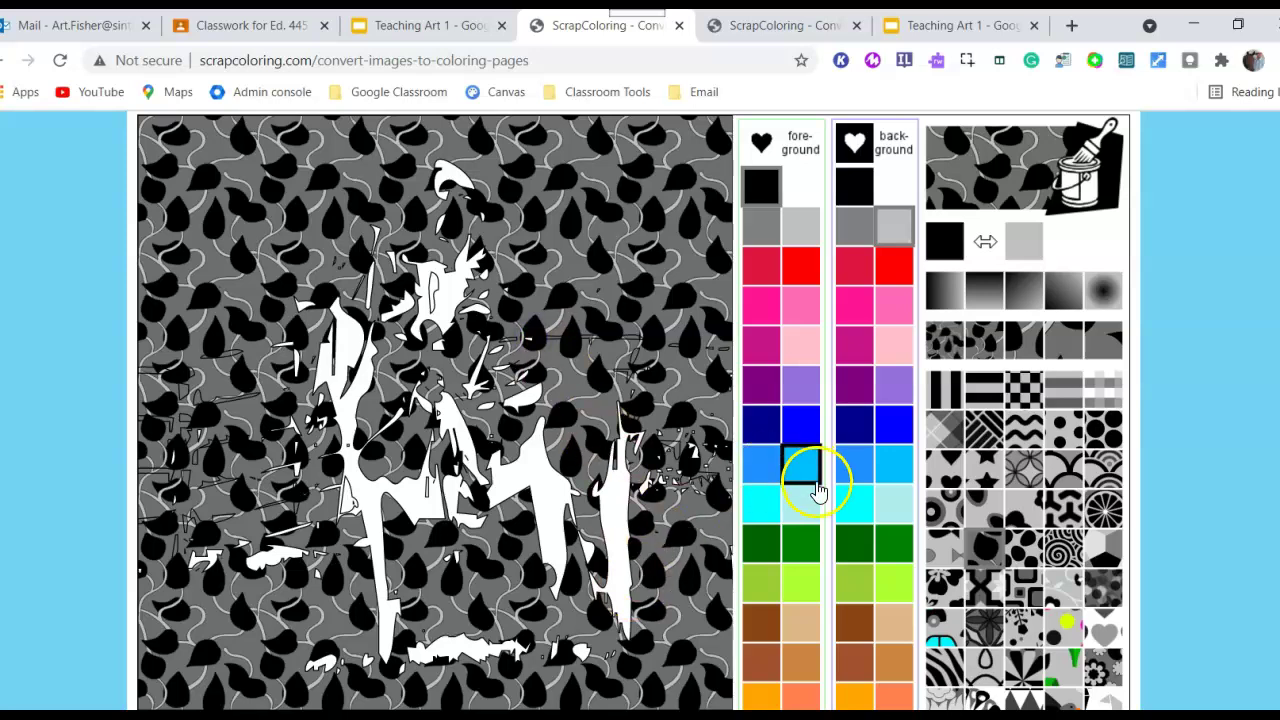
pyautogui.click(760, 505)
pyautogui.click(894, 506)
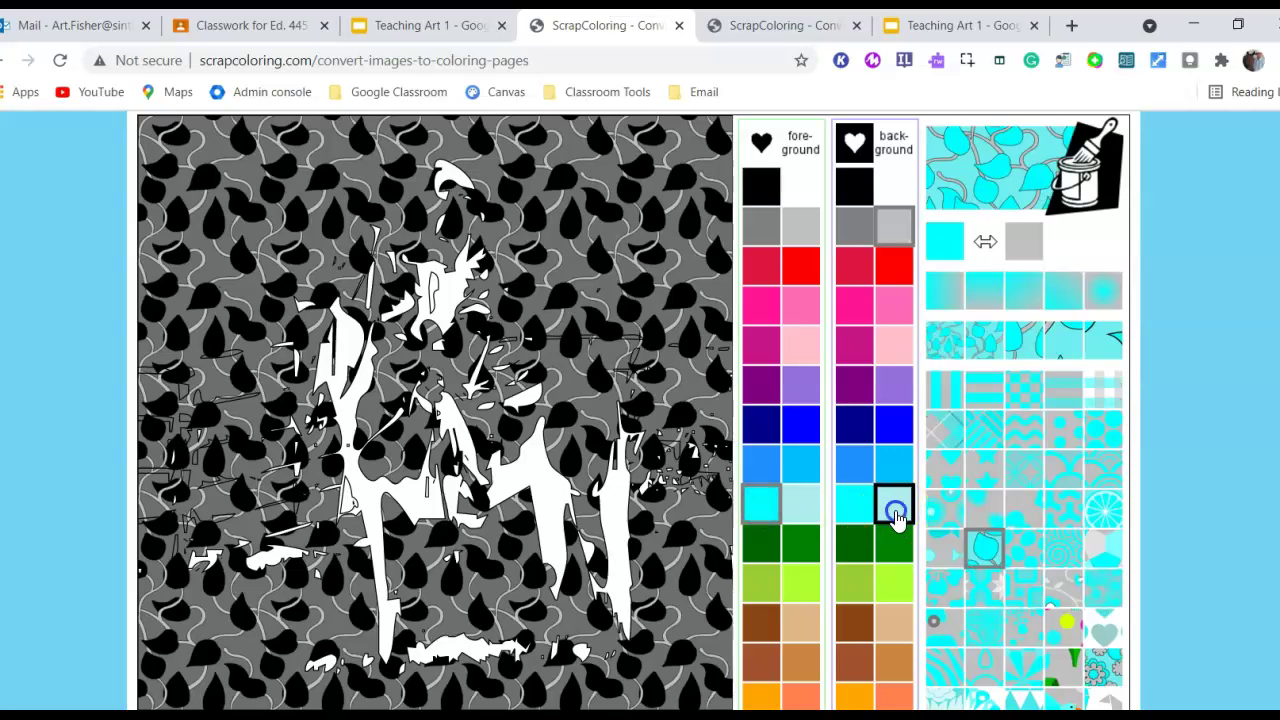
pyautogui.click(761, 505)
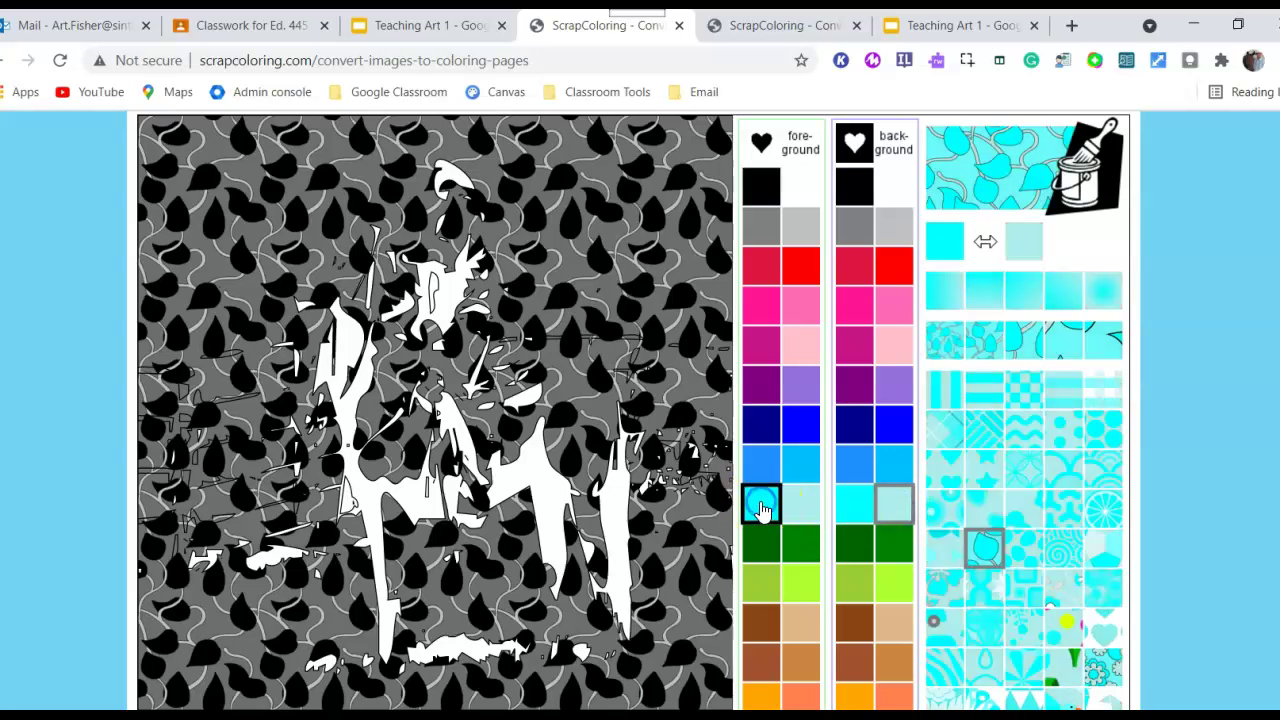
pyautogui.click(894, 506)
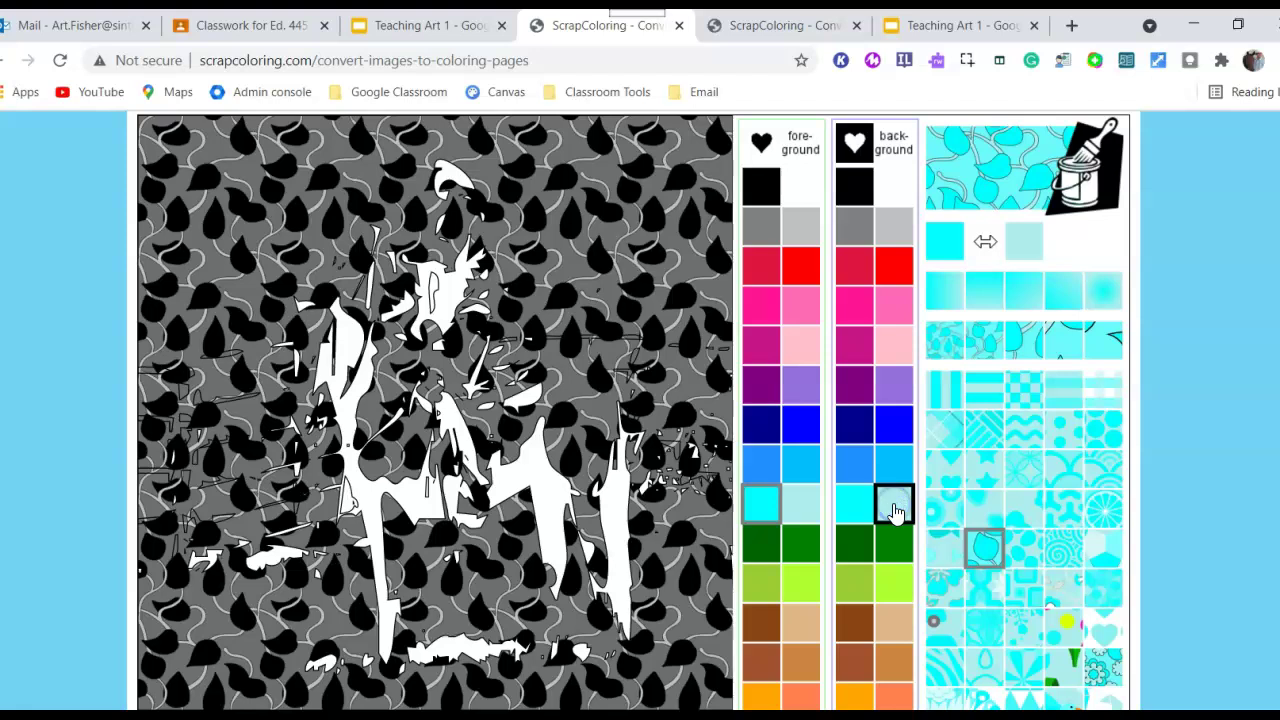
pyautogui.click(985, 340)
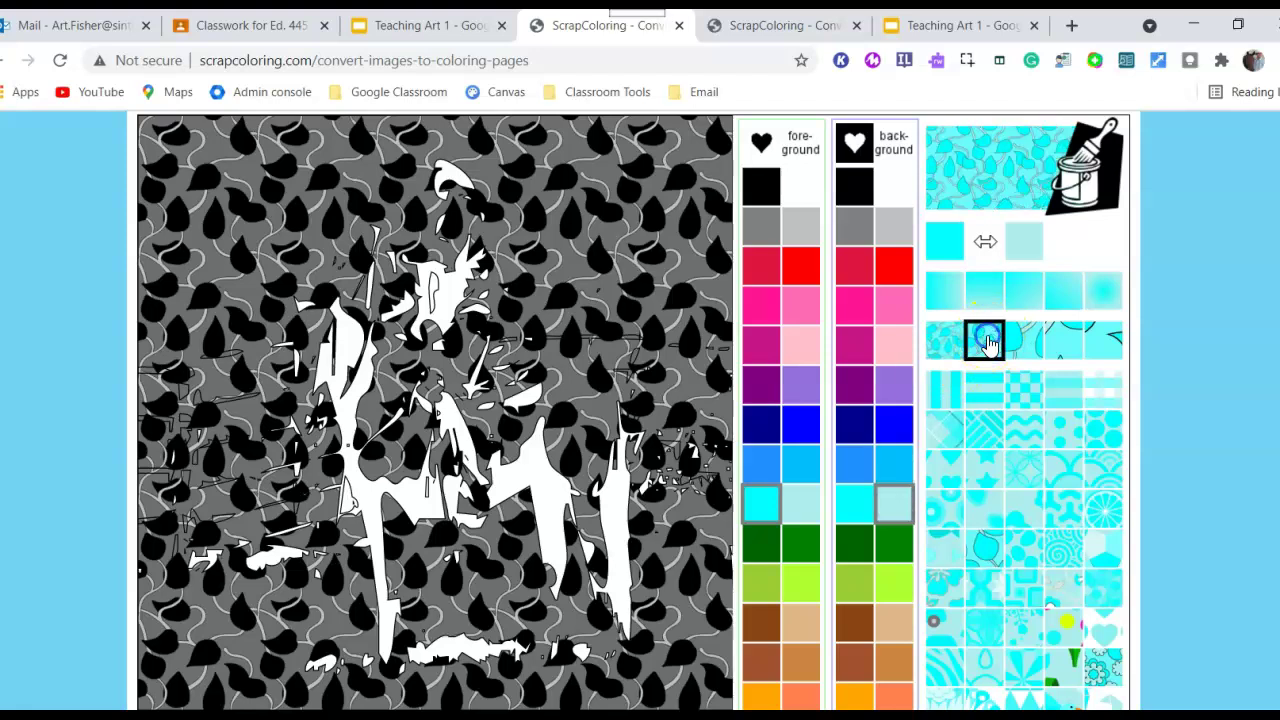
pyautogui.click(671, 266)
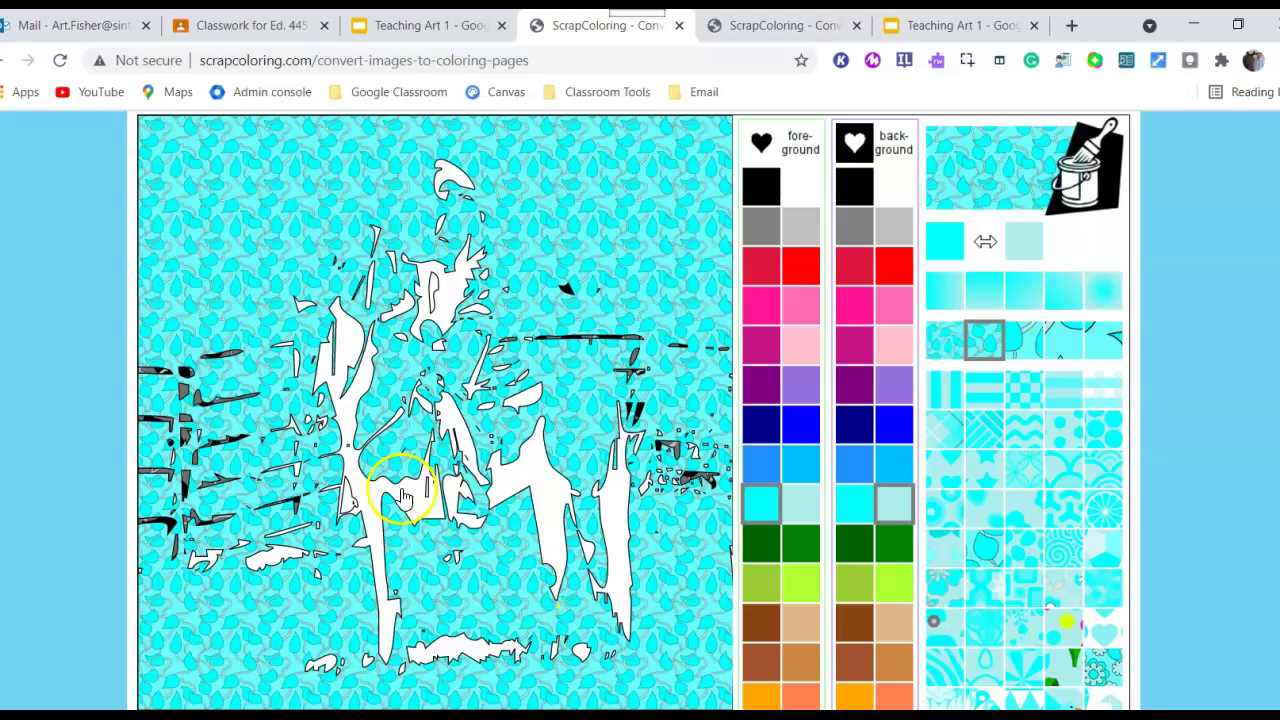
# - Fill the horse's three large body and leg shapes with the larger leaf-and-vine pattern, using coral on an orange background
pyautogui.click(800, 697)
pyautogui.click(853, 697)
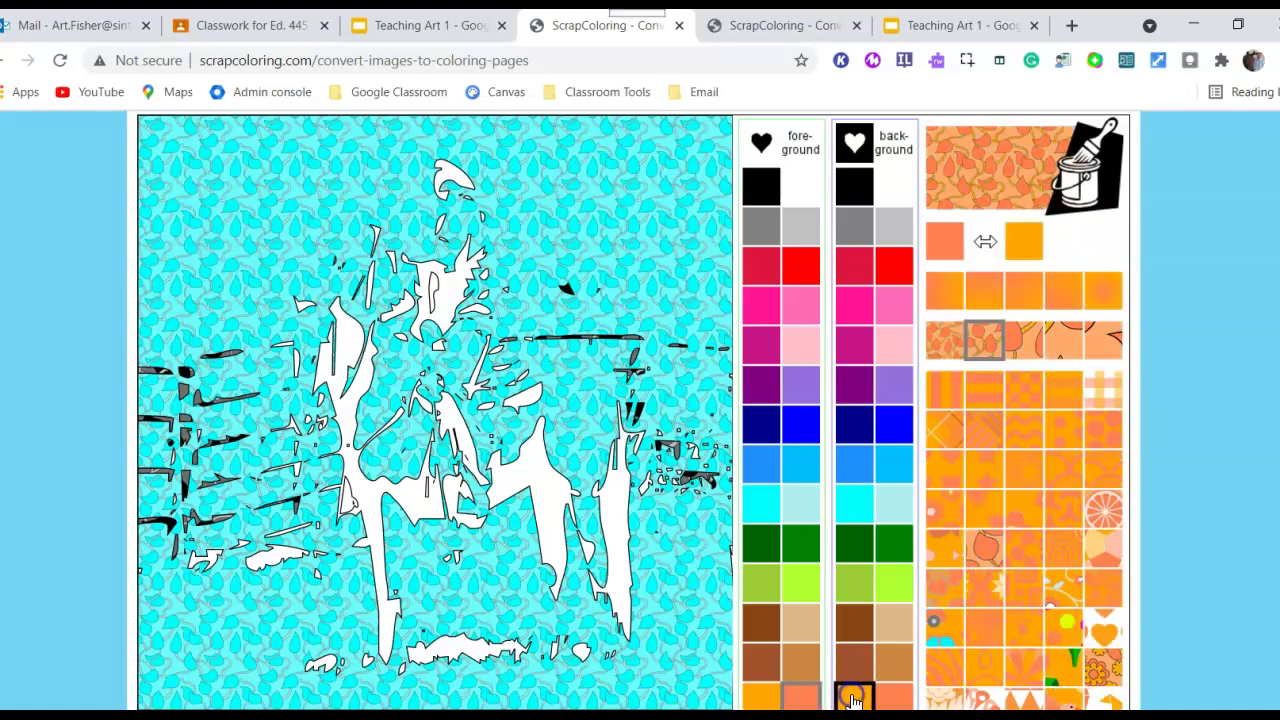
pyautogui.click(990, 556)
pyautogui.click(346, 416)
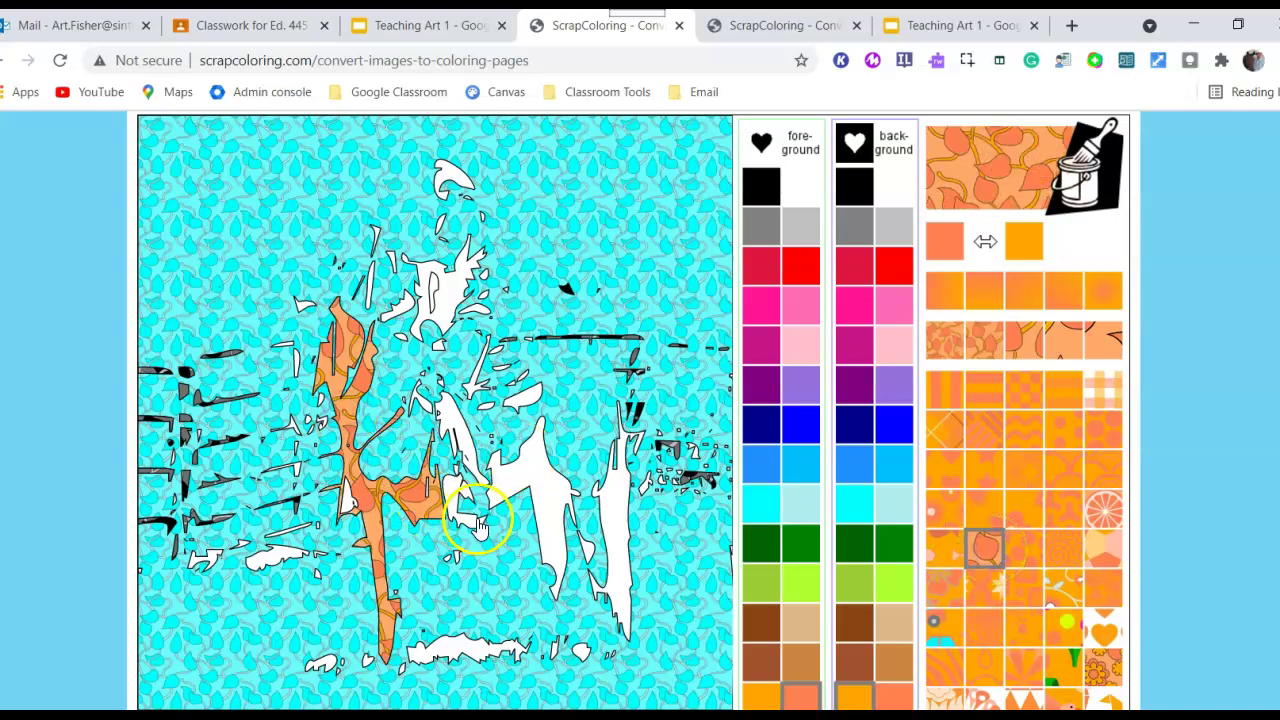
pyautogui.click(523, 481)
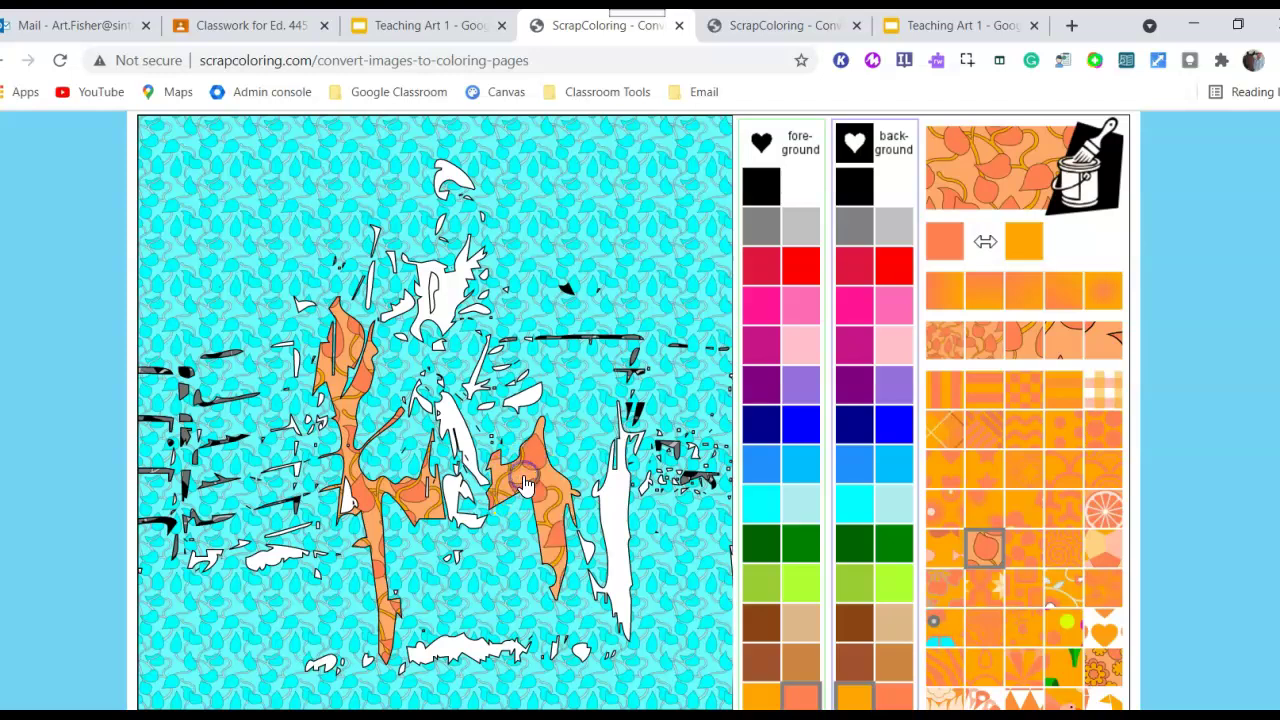
pyautogui.click(617, 519)
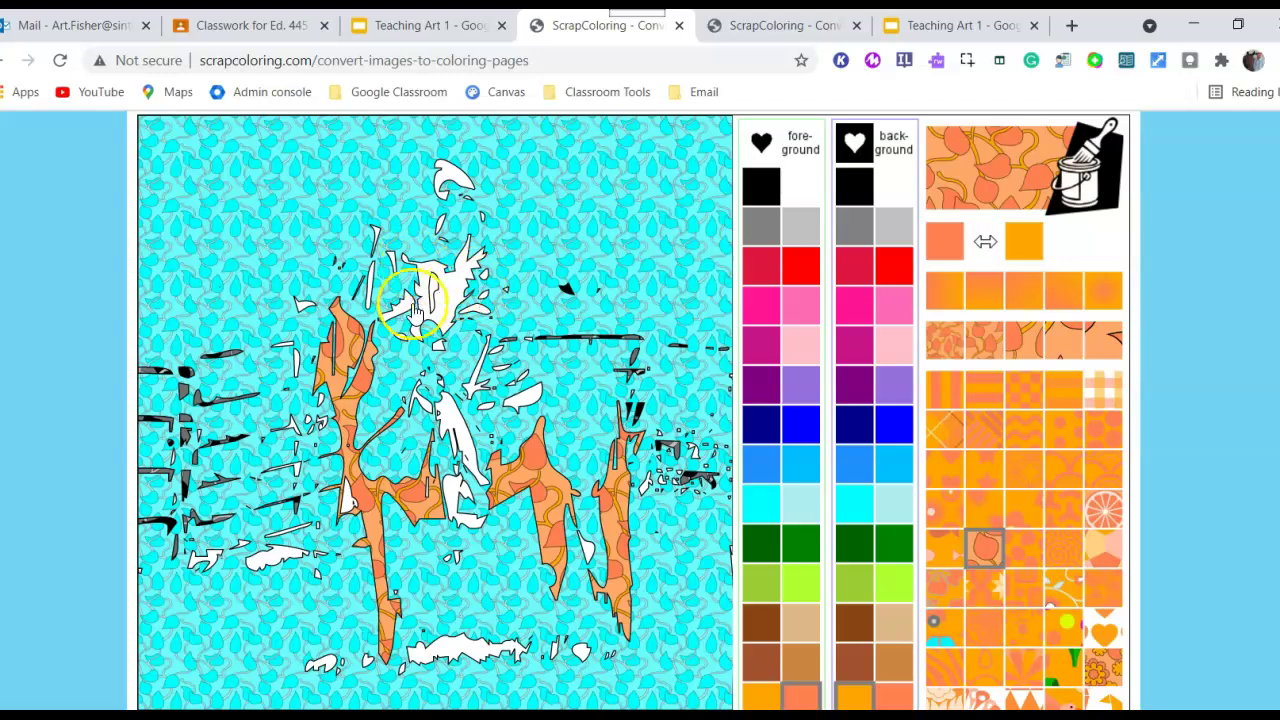
# - Fill the rider's hat and the saddle shape with the flower pattern, using a tan foreground on a brown background
pyautogui.click(800, 460)
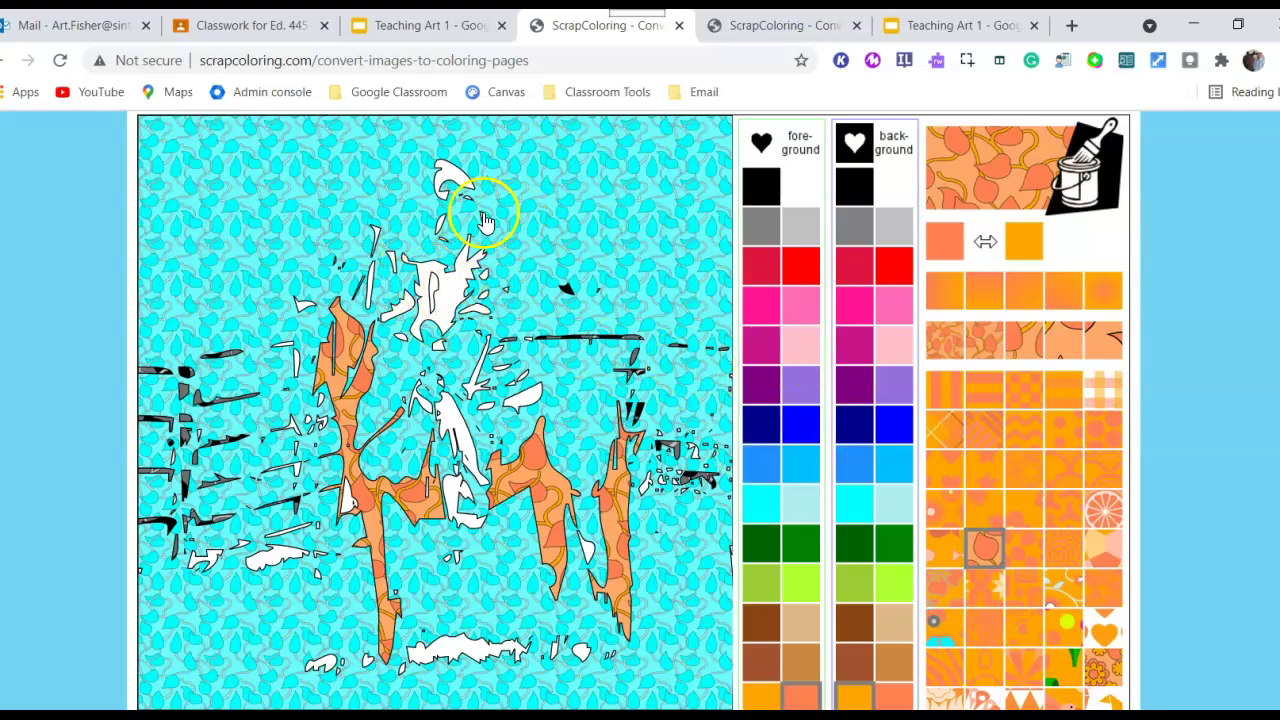
pyautogui.click(445, 185)
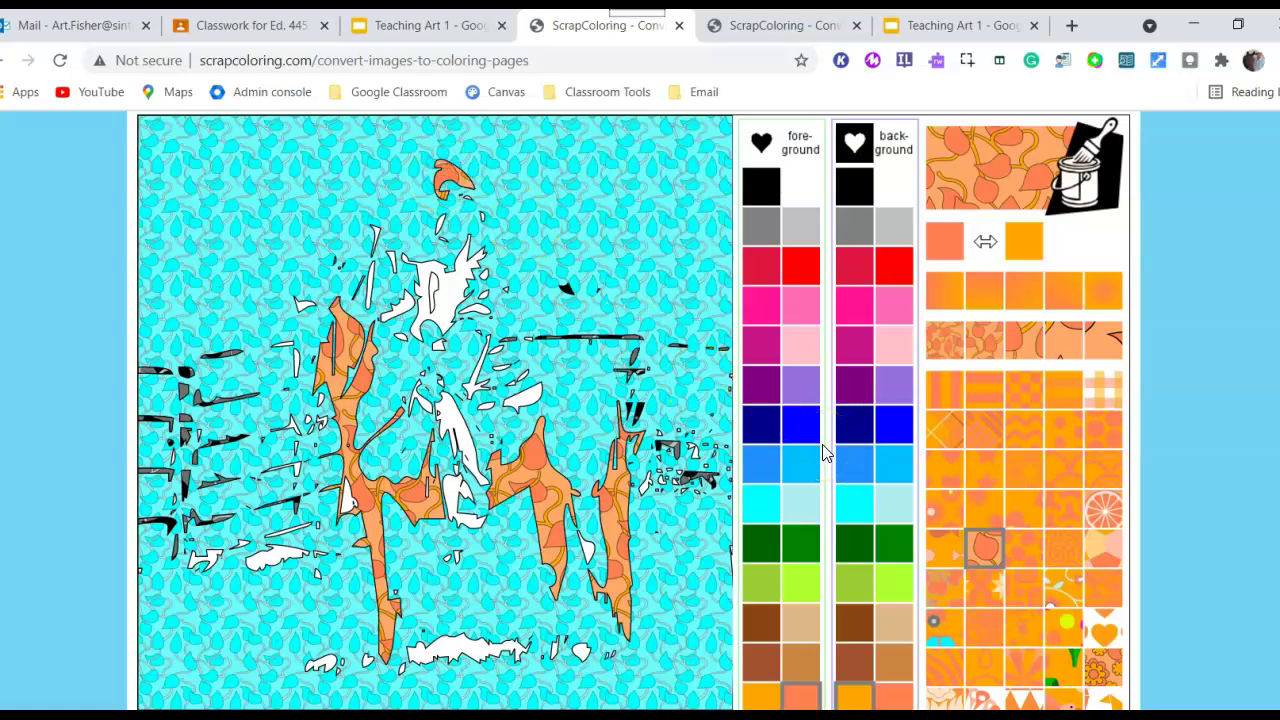
pyautogui.click(763, 622)
pyautogui.click(886, 628)
pyautogui.click(852, 626)
pyautogui.click(816, 634)
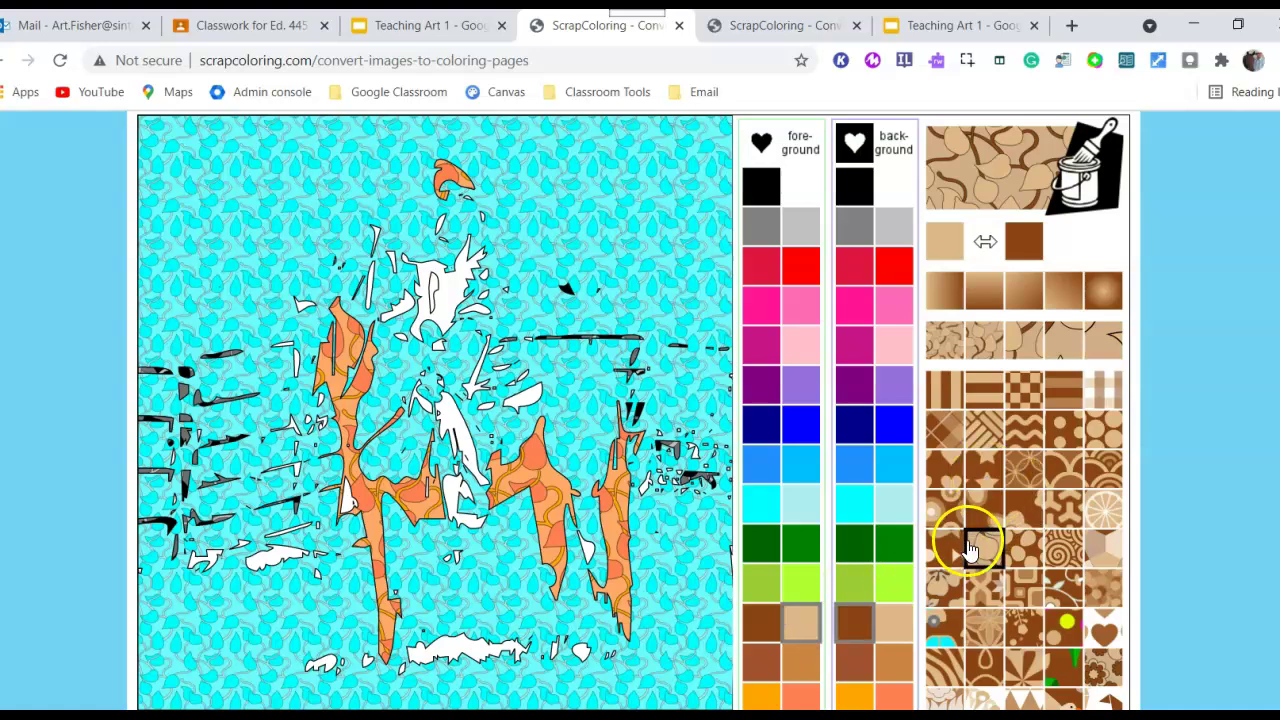
pyautogui.click(982, 510)
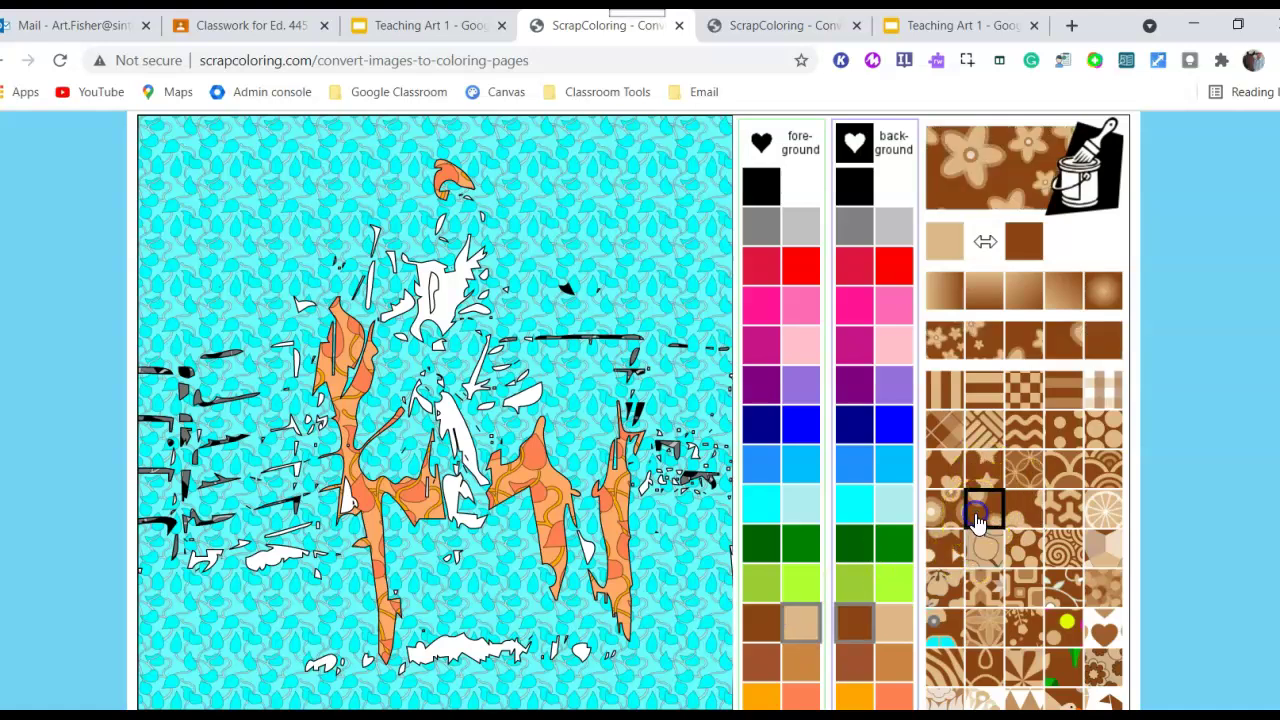
pyautogui.click(446, 188)
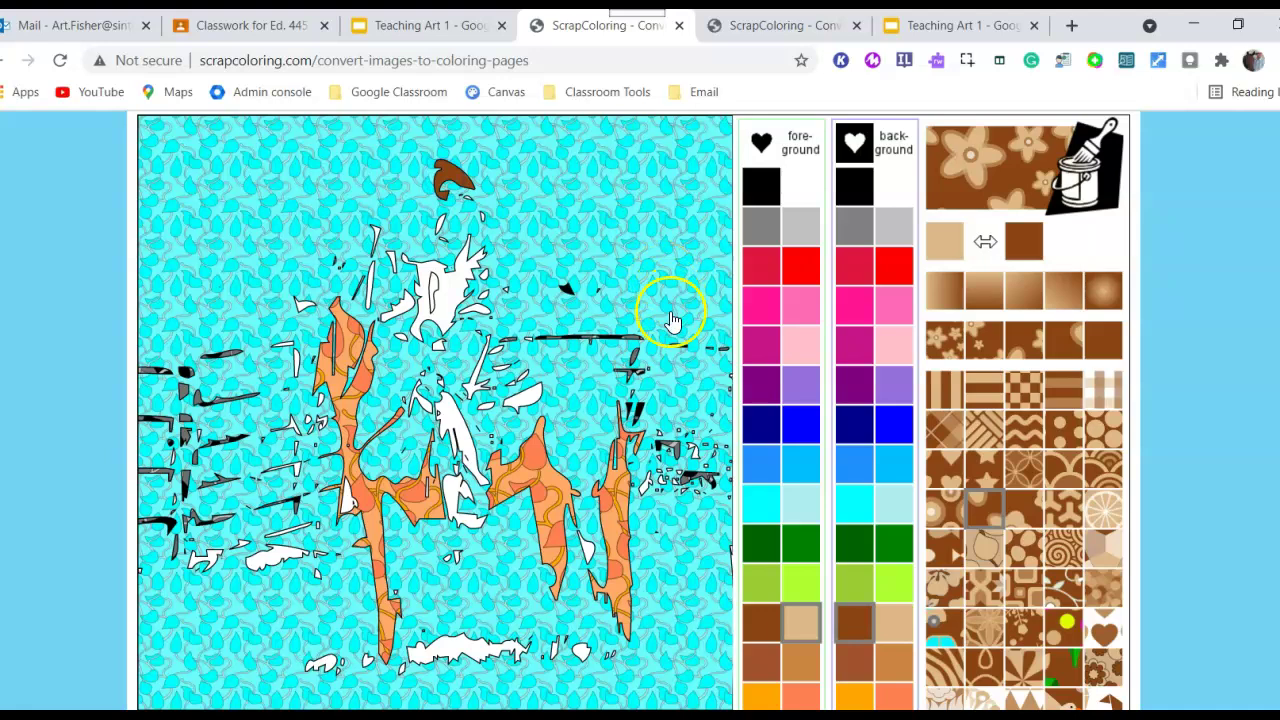
pyautogui.click(463, 520)
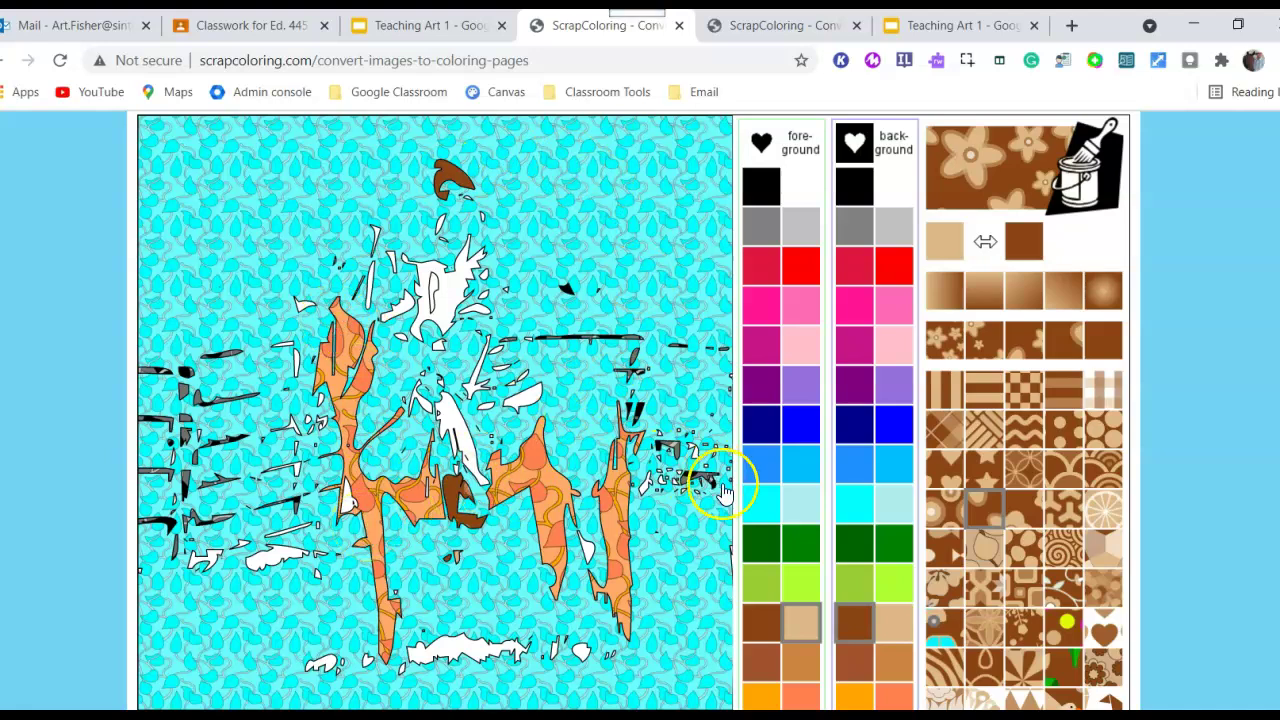
# - Fill the rider's leg with the basket-weave stripe pattern, using a lighter blue foreground on a bright blue background
pyautogui.click(763, 460)
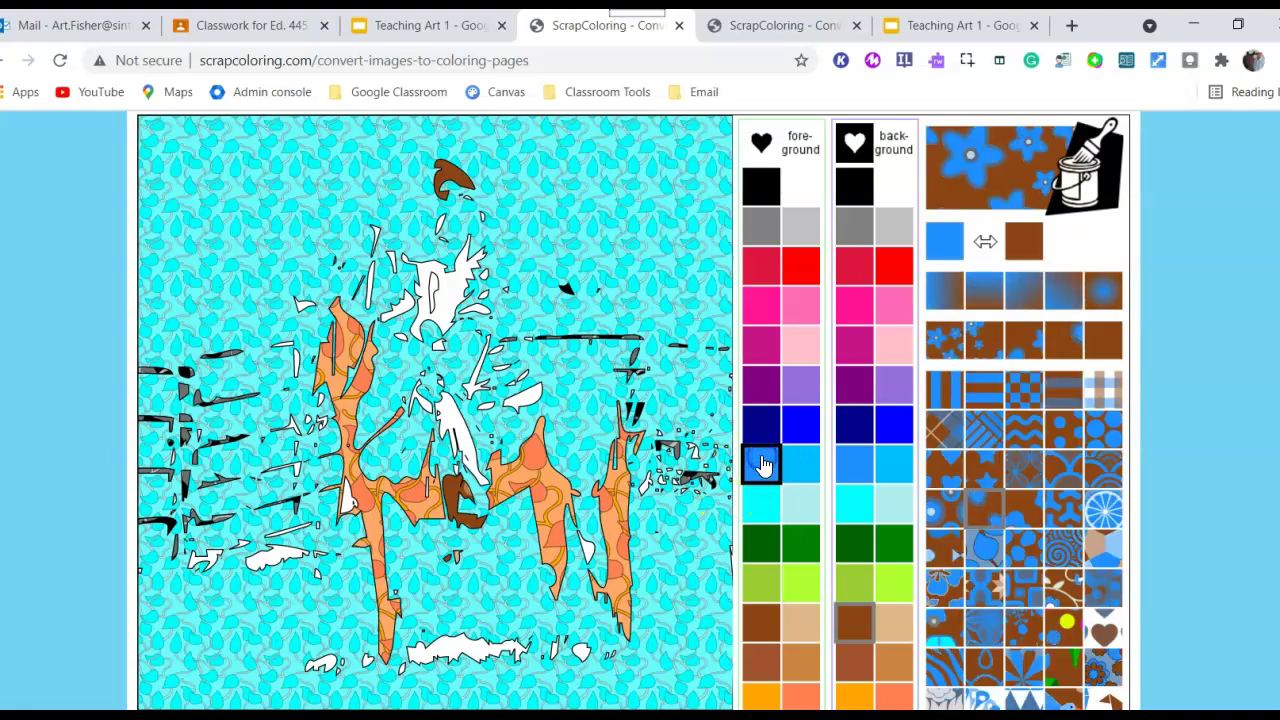
pyautogui.click(805, 466)
pyautogui.click(855, 465)
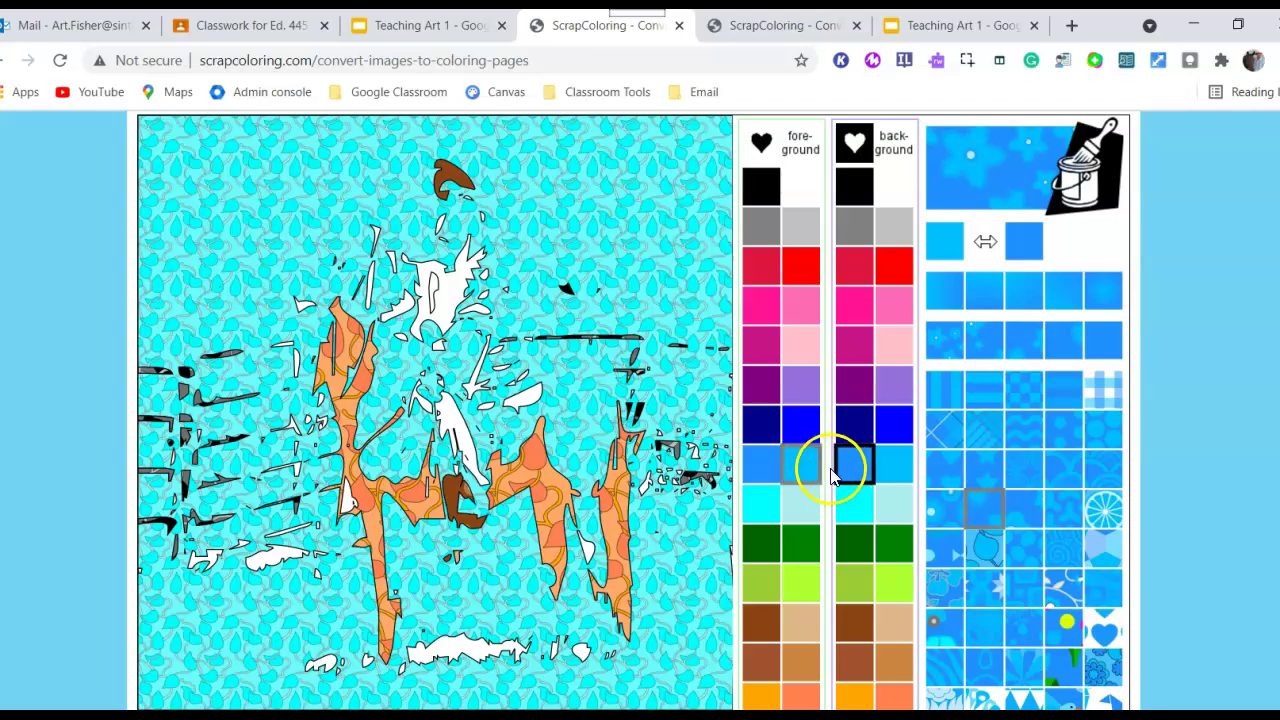
pyautogui.click(763, 460)
pyautogui.click(890, 460)
pyautogui.click(894, 424)
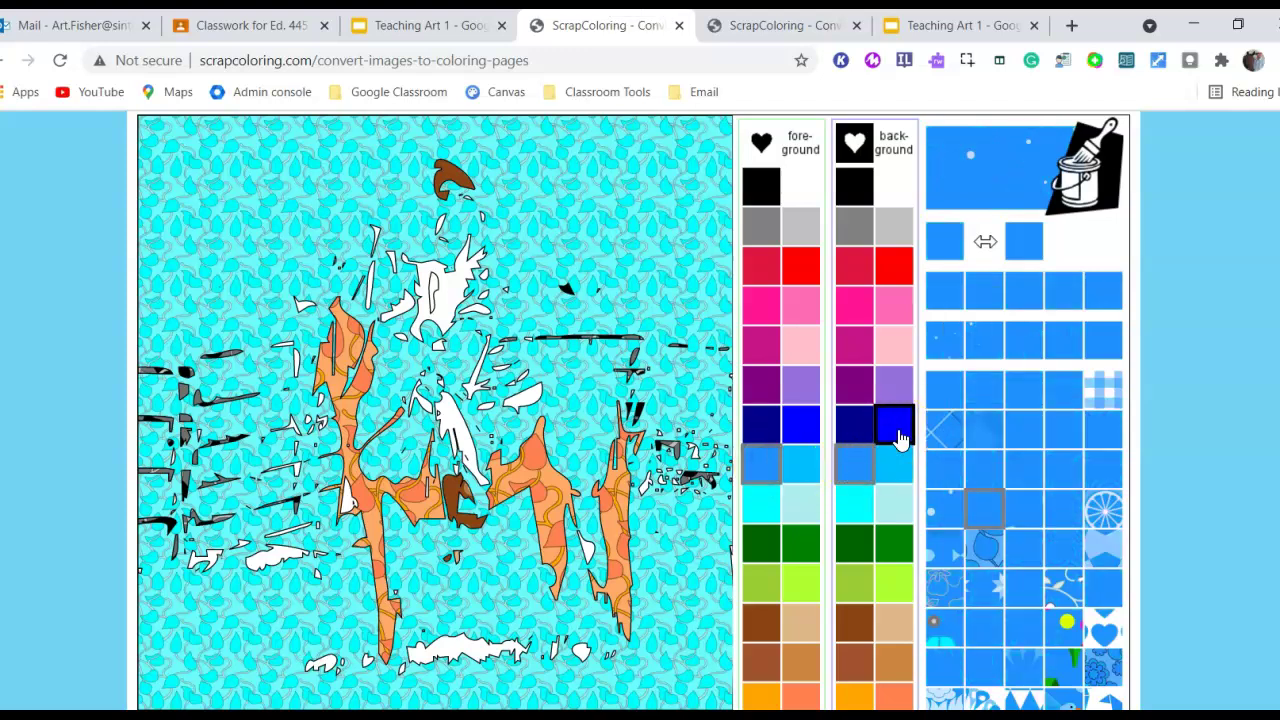
pyautogui.click(985, 432)
pyautogui.click(480, 463)
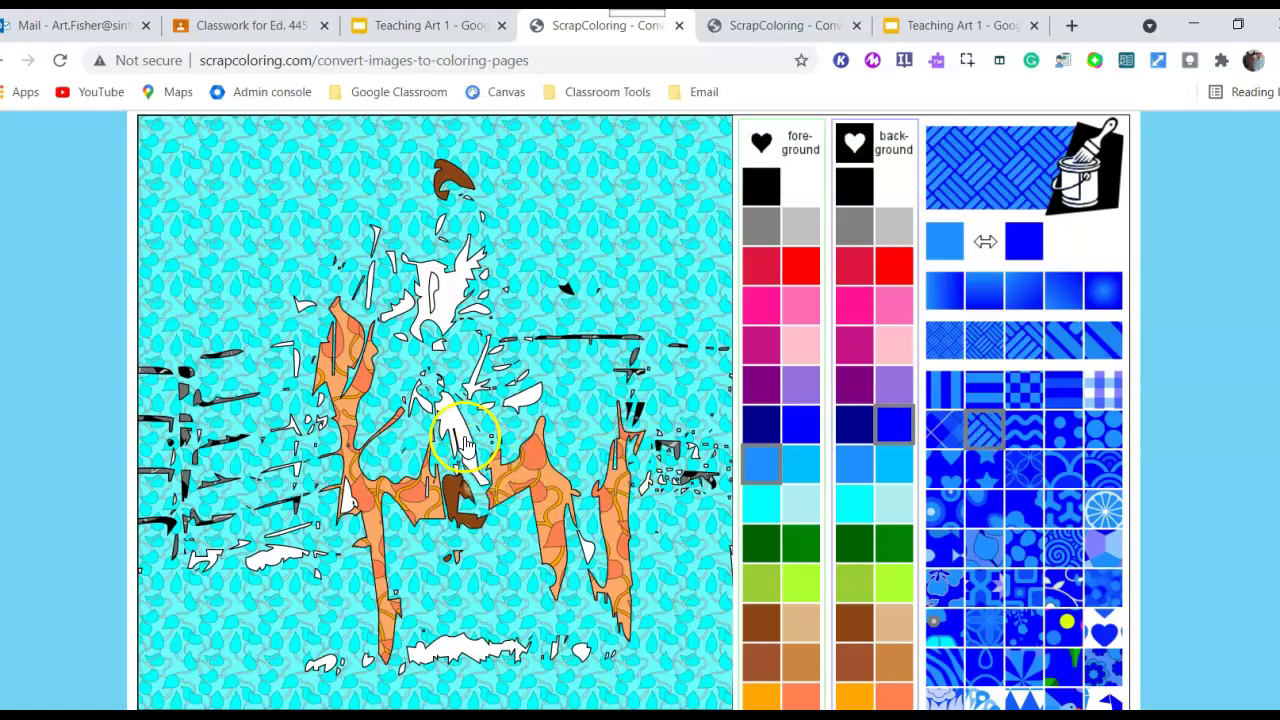
# - Fill the rider's torso and arm shapes with the nested rounded-squares pattern, using magenta on a sky-blue background
pyautogui.click(761, 352)
pyautogui.click(894, 465)
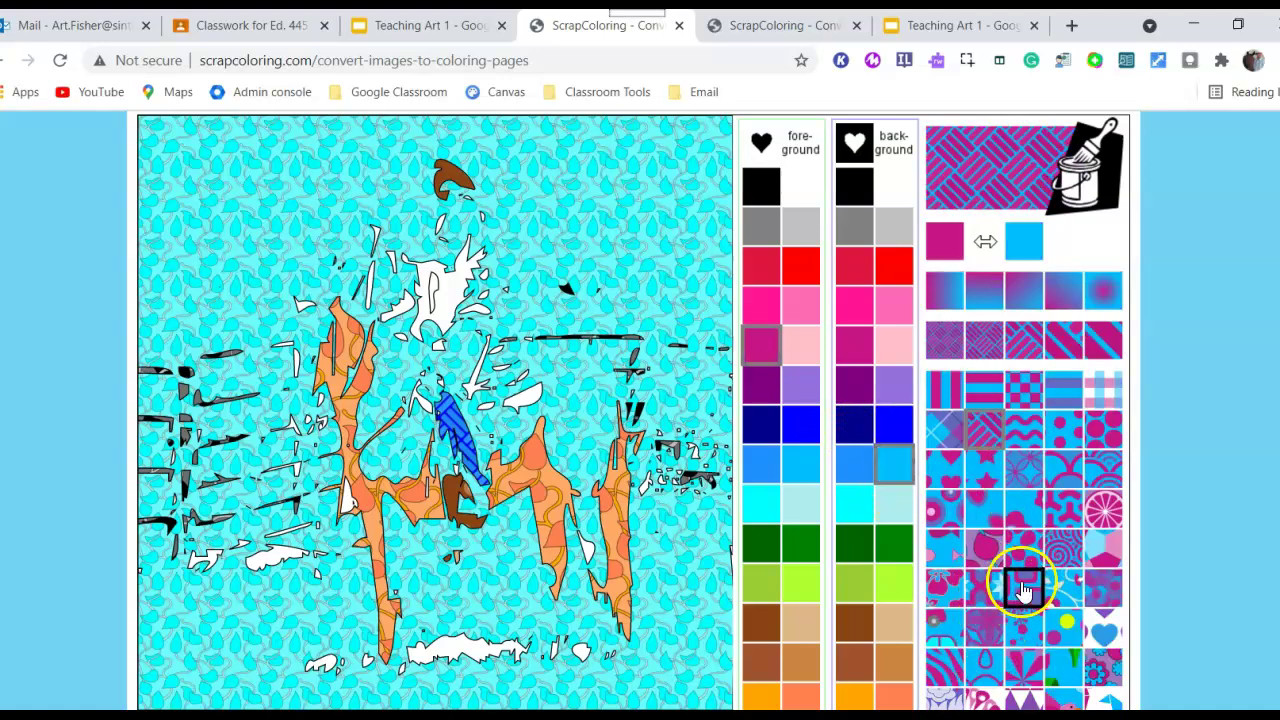
pyautogui.click(1021, 586)
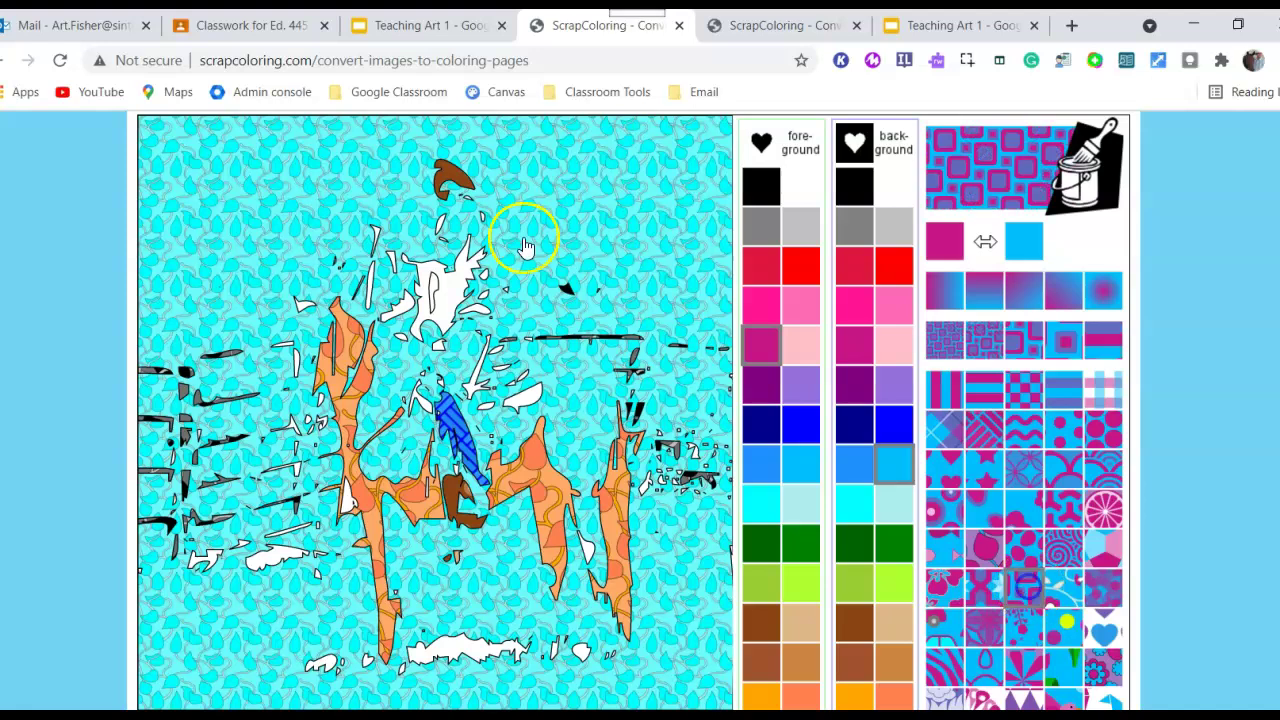
pyautogui.click(432, 292)
pyautogui.click(405, 311)
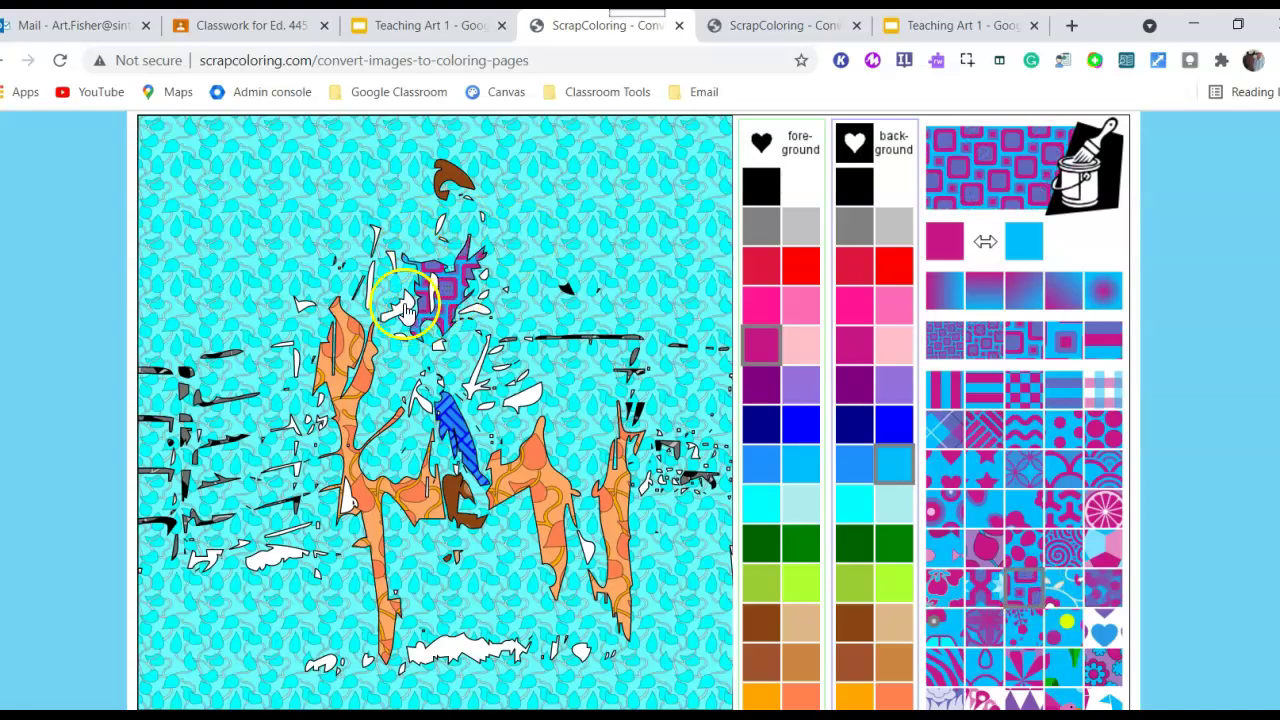
pyautogui.click(478, 312)
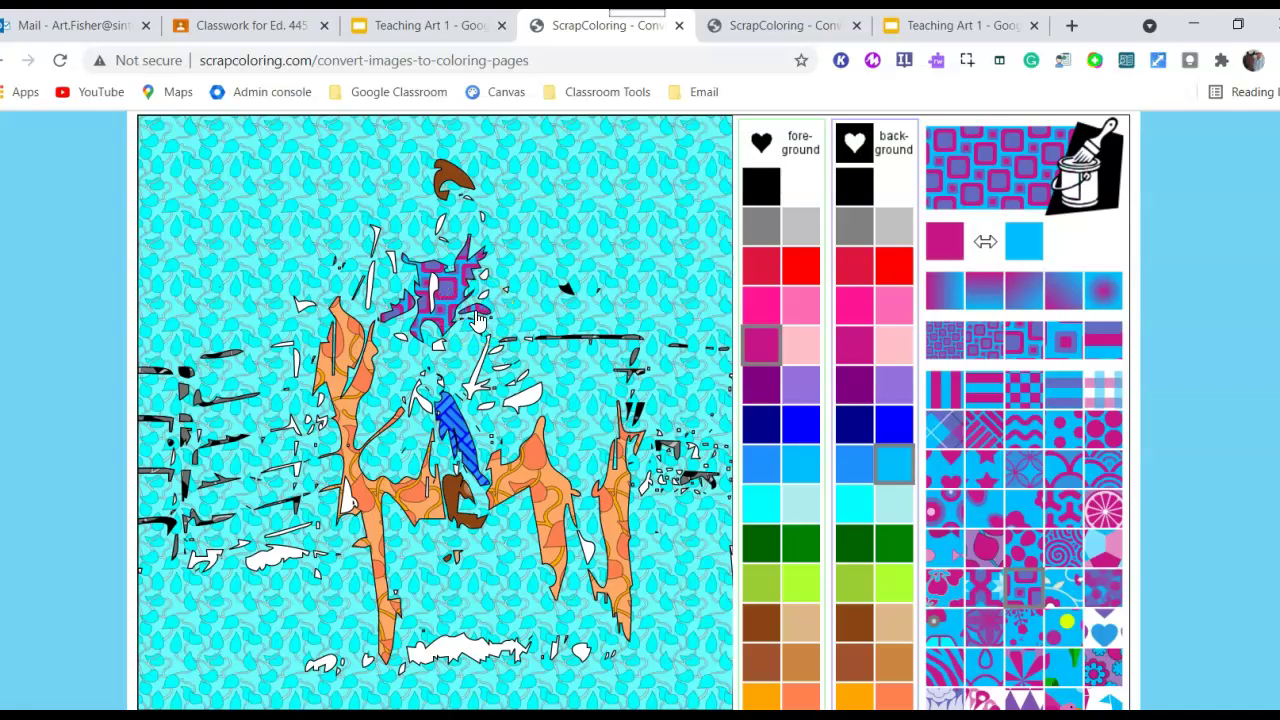
# - Fill the ground patches and the small shape behind the rider with the three-armed pattern, using magenta on a lime-green background
pyautogui.click(855, 550)
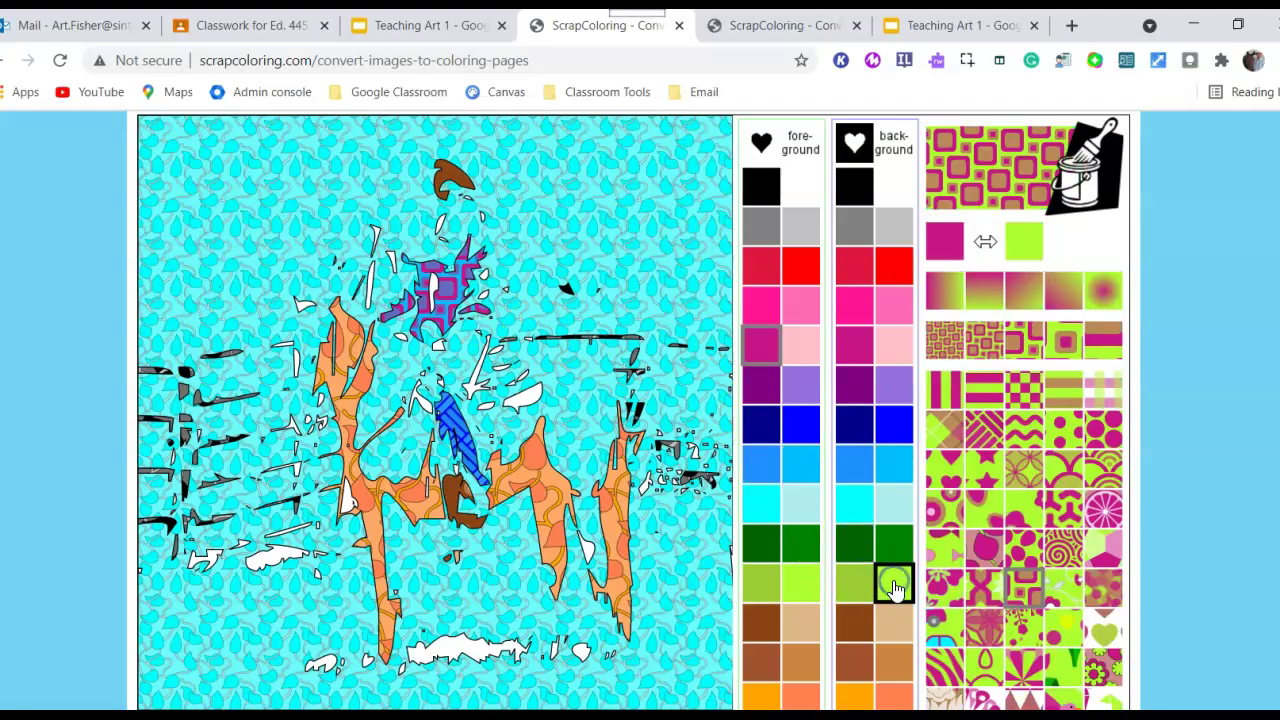
pyautogui.click(1066, 512)
pyautogui.click(500, 677)
pyautogui.click(430, 650)
pyautogui.click(538, 662)
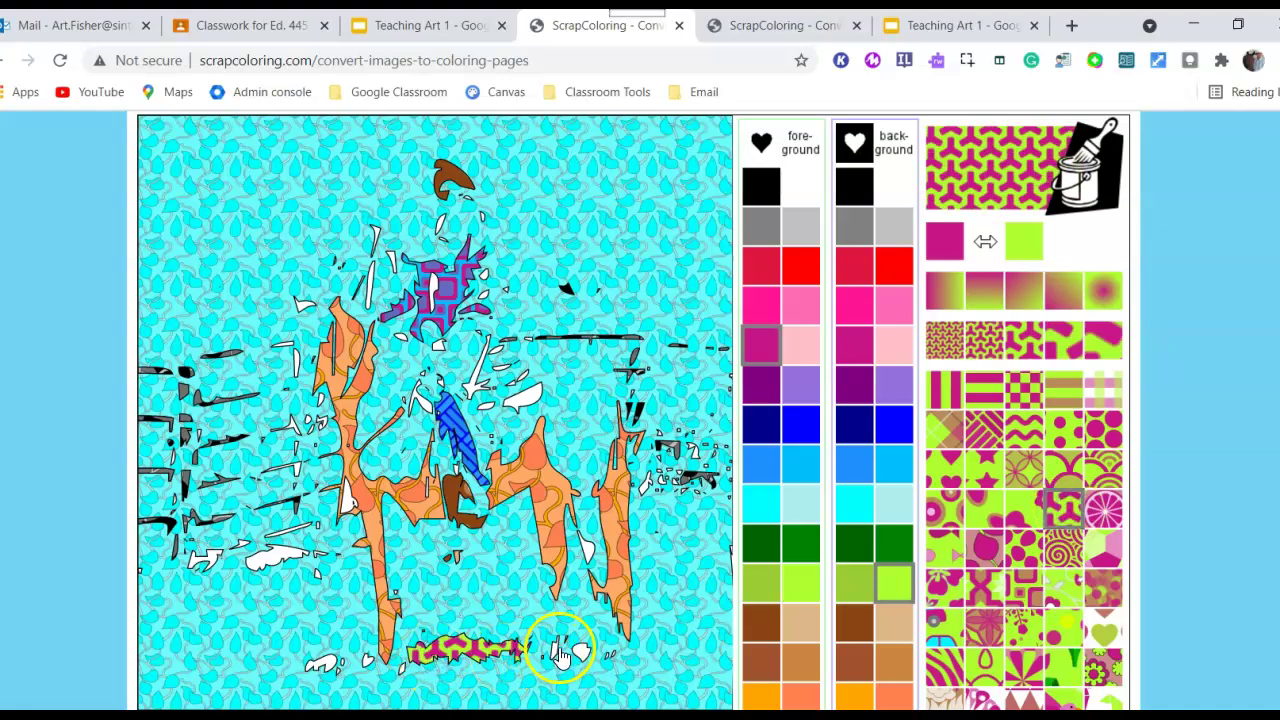
pyautogui.click(553, 650)
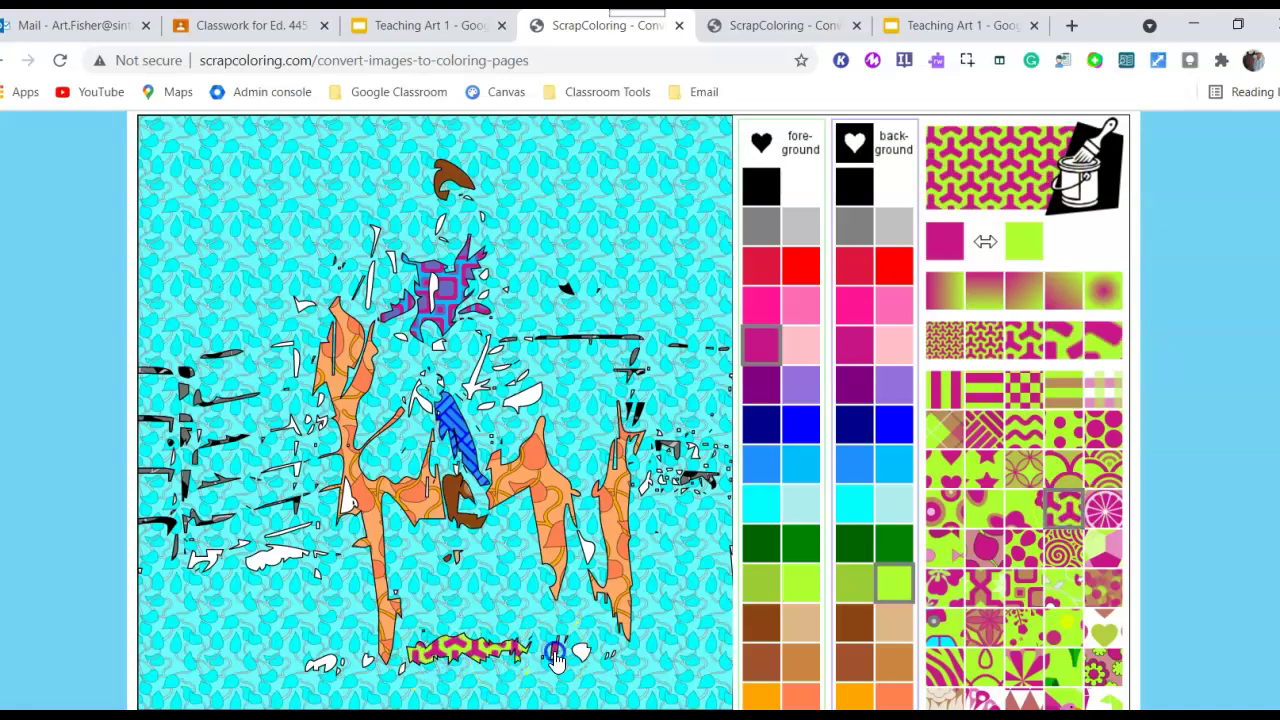
pyautogui.click(334, 665)
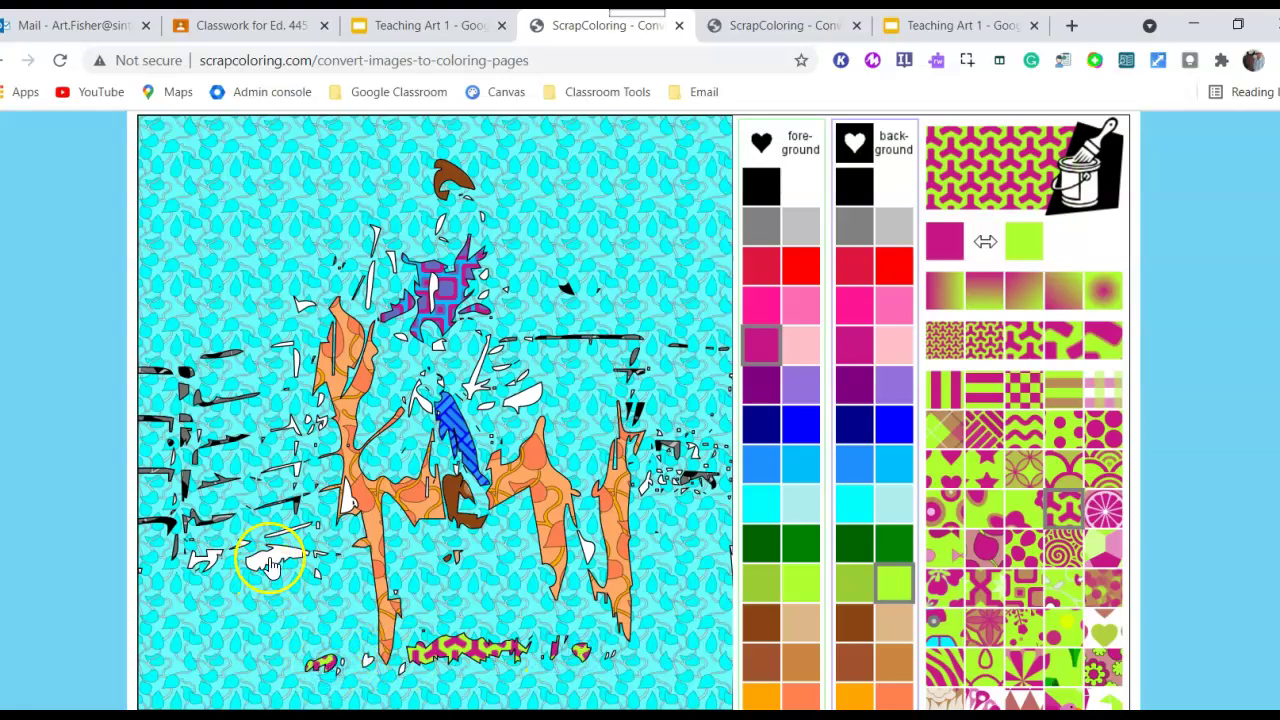
pyautogui.click(200, 555)
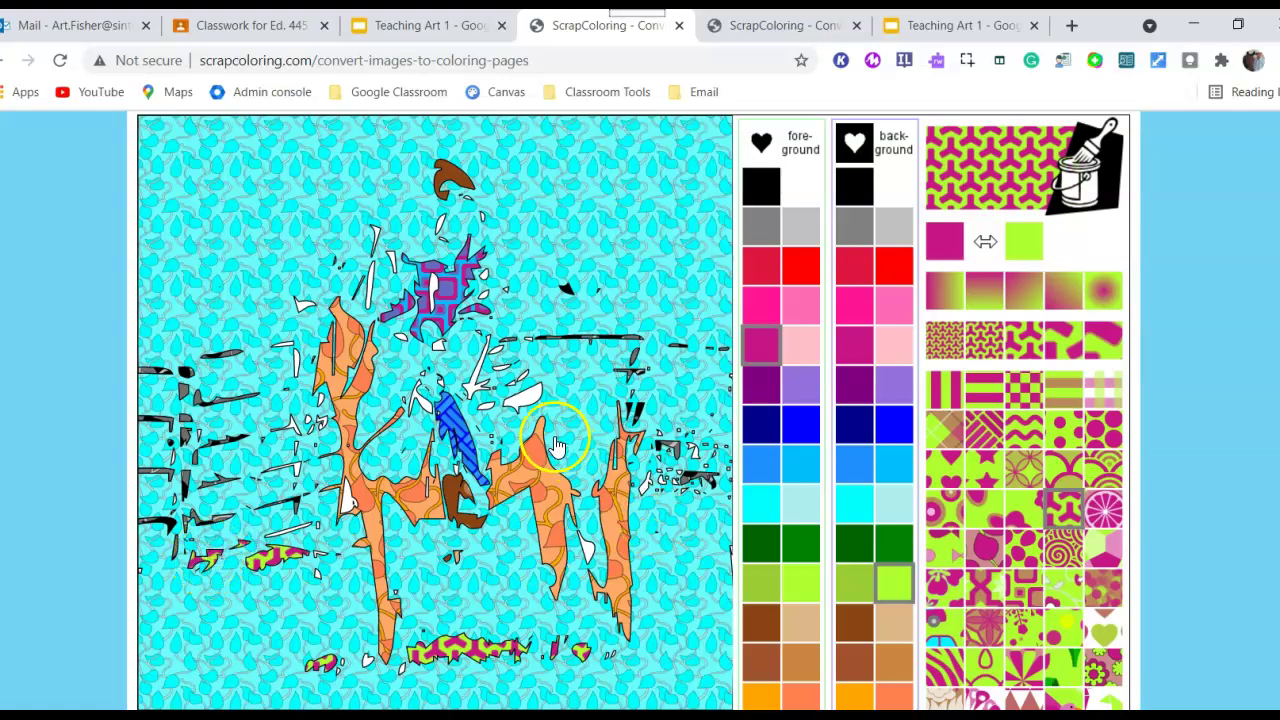
pyautogui.click(525, 398)
pyautogui.click(1095, 424)
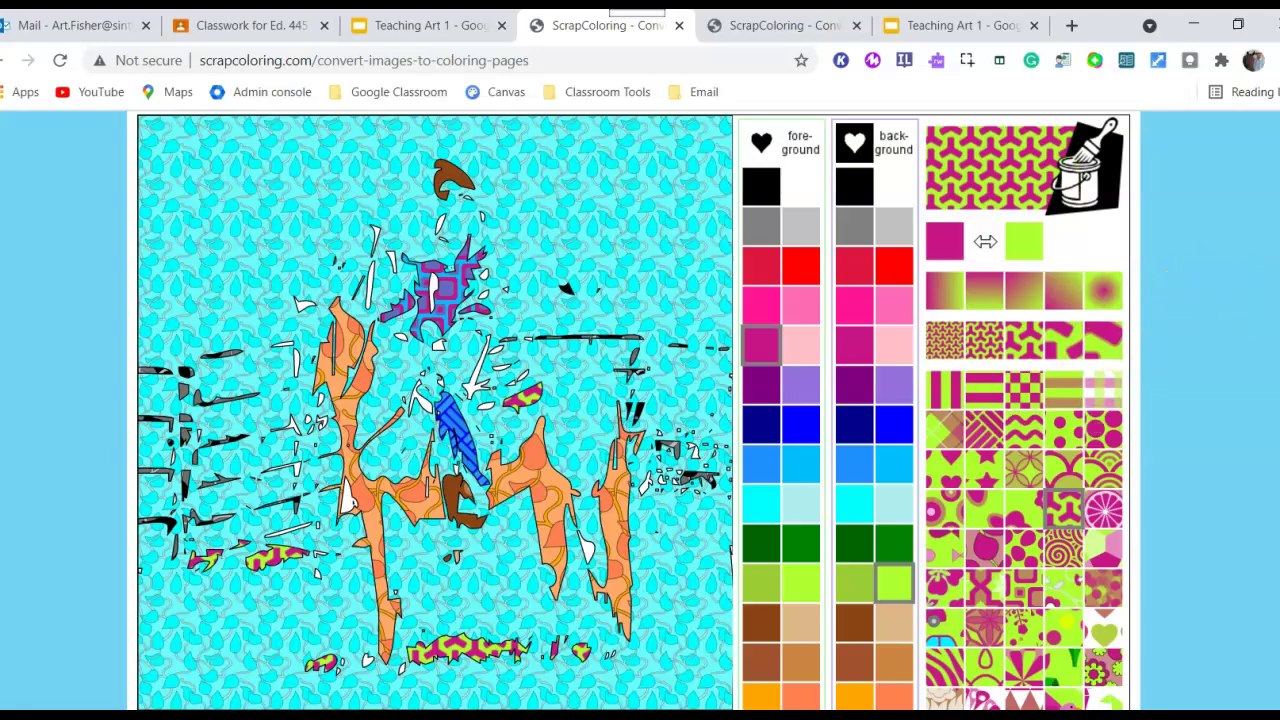
# - Switch to Snip & Sketch, capture a rectangular snip of the colored horse drawing, and copy it
pyautogui.scroll(1, 634, 411)
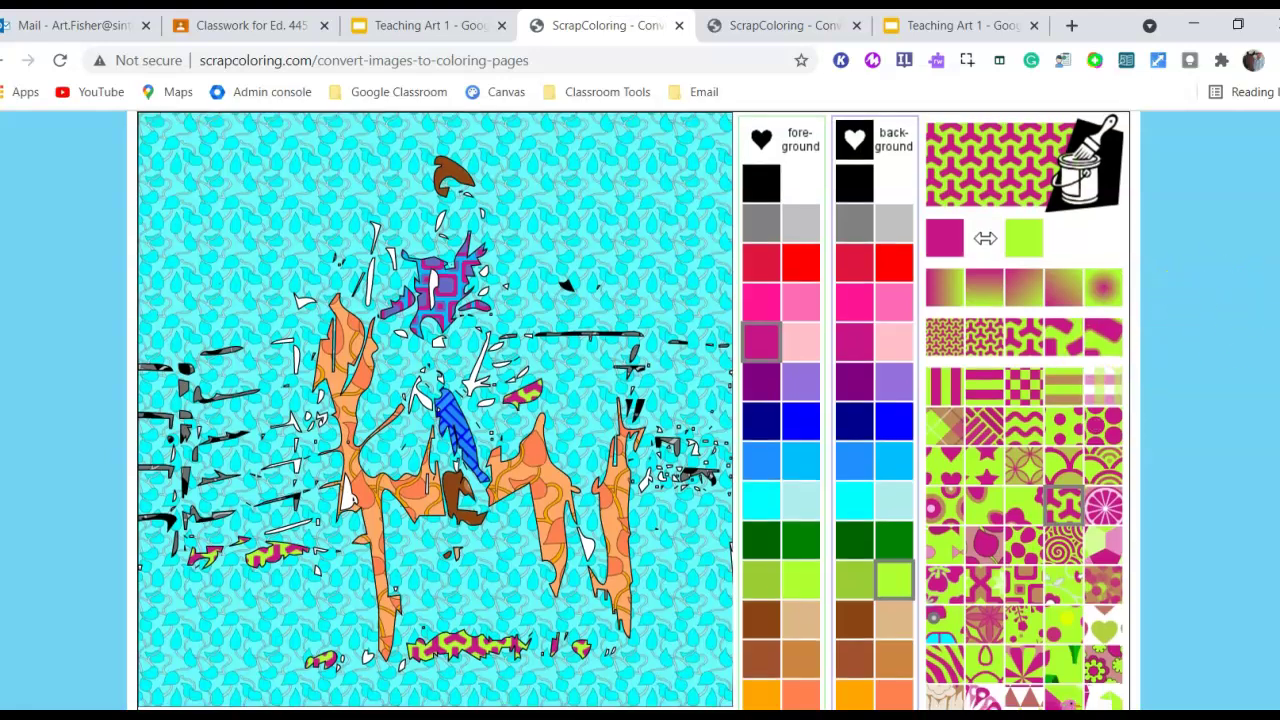
pyautogui.scroll(-1, 634, 411)
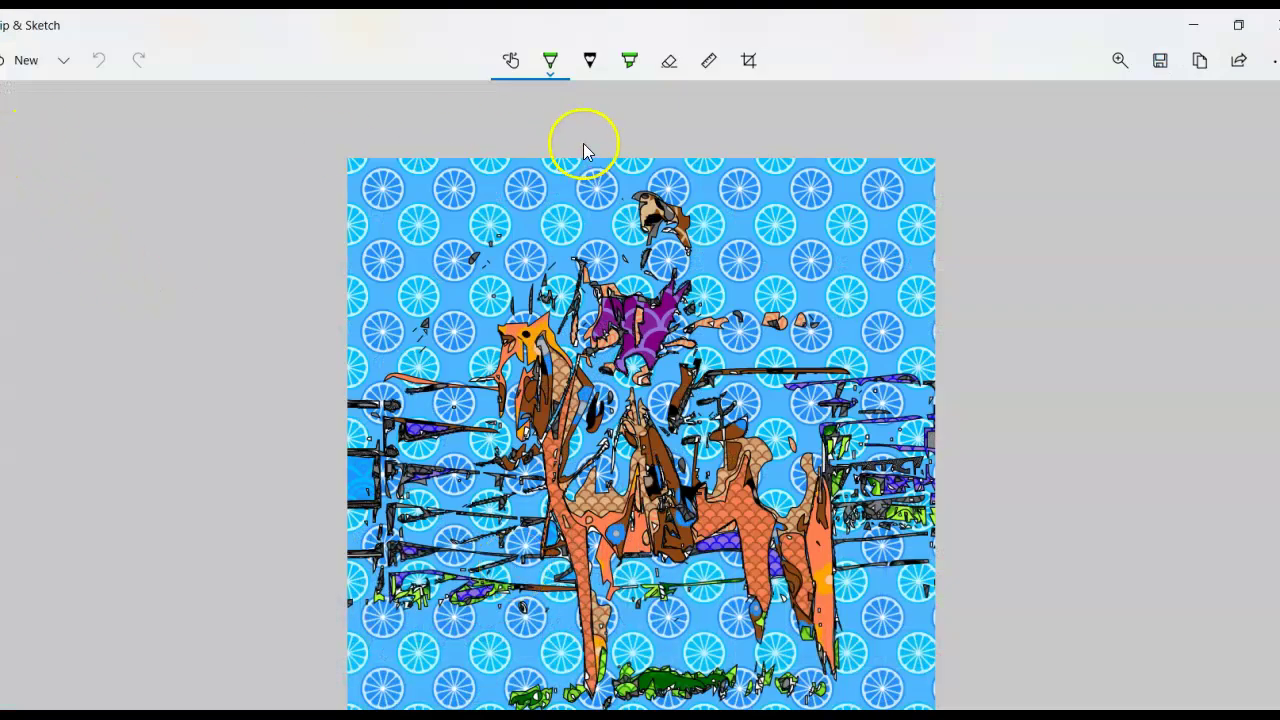
pyautogui.click(23, 58)
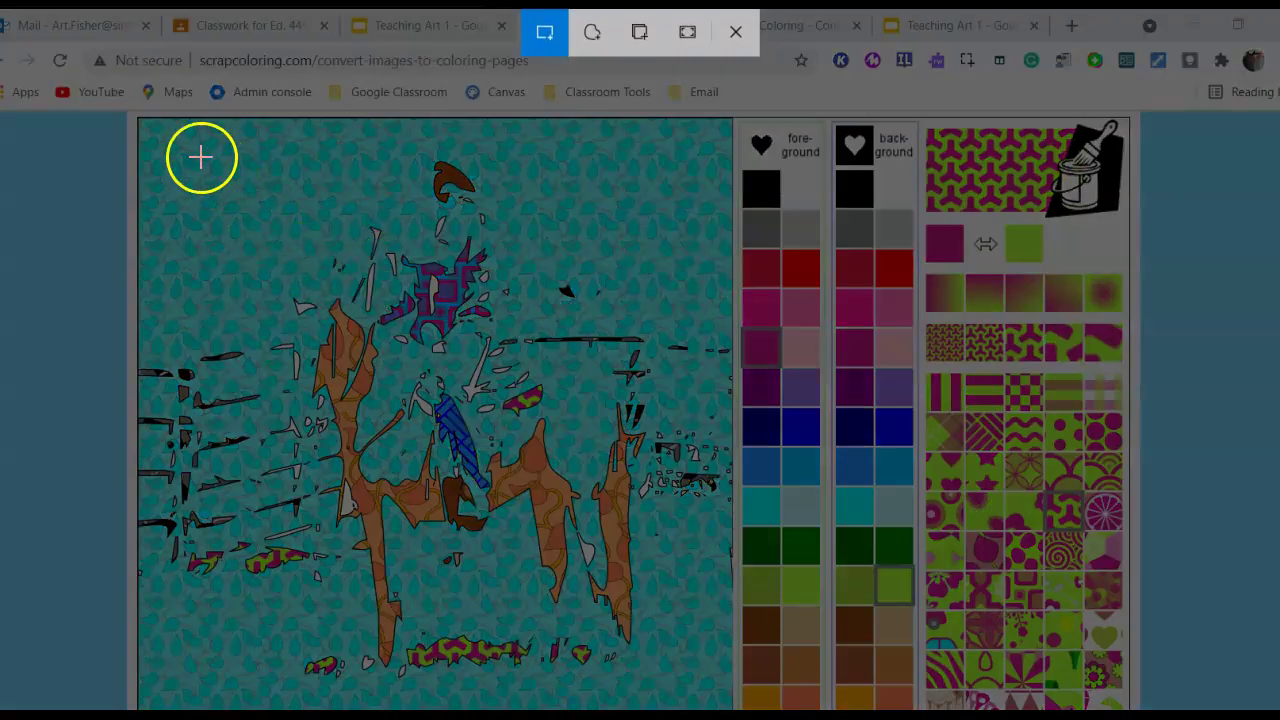
pyautogui.moveTo(149, 130)
pyautogui.mouseDown()
pyautogui.moveTo(475, 243)
pyautogui.moveTo(560, 351)
pyautogui.moveTo(722, 694)
pyautogui.mouseUp()
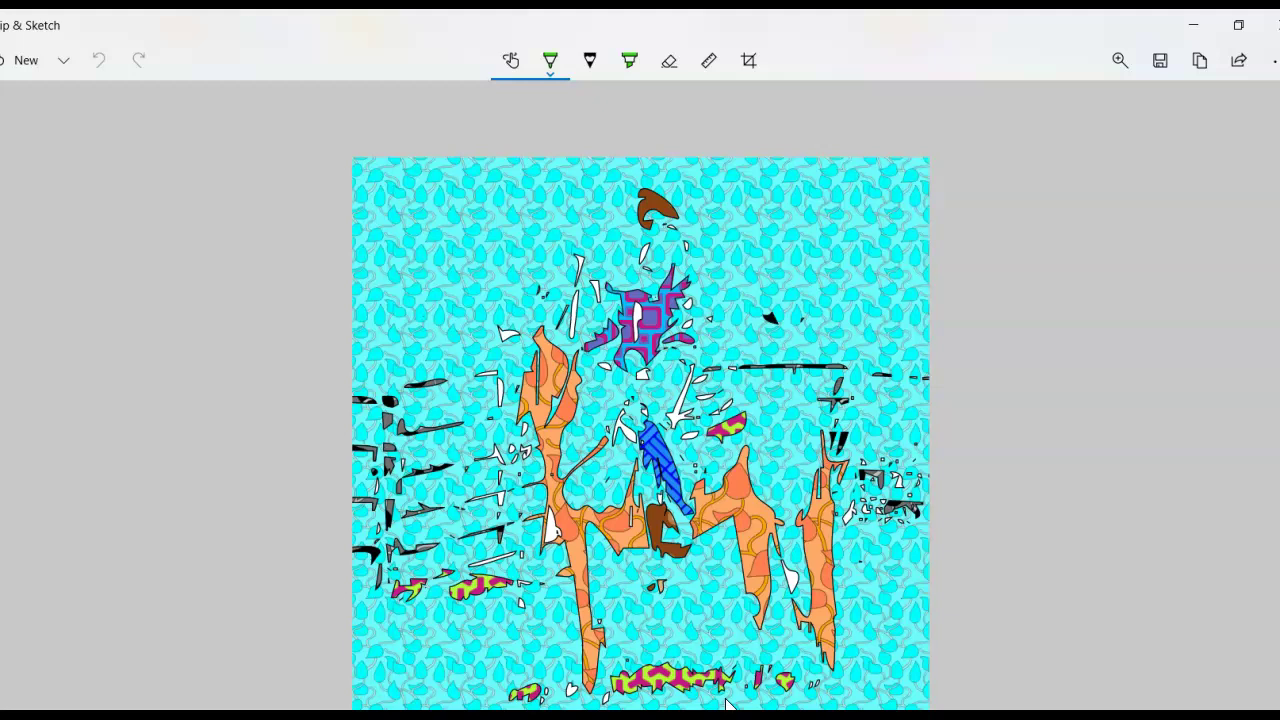
pyautogui.click(1199, 63)
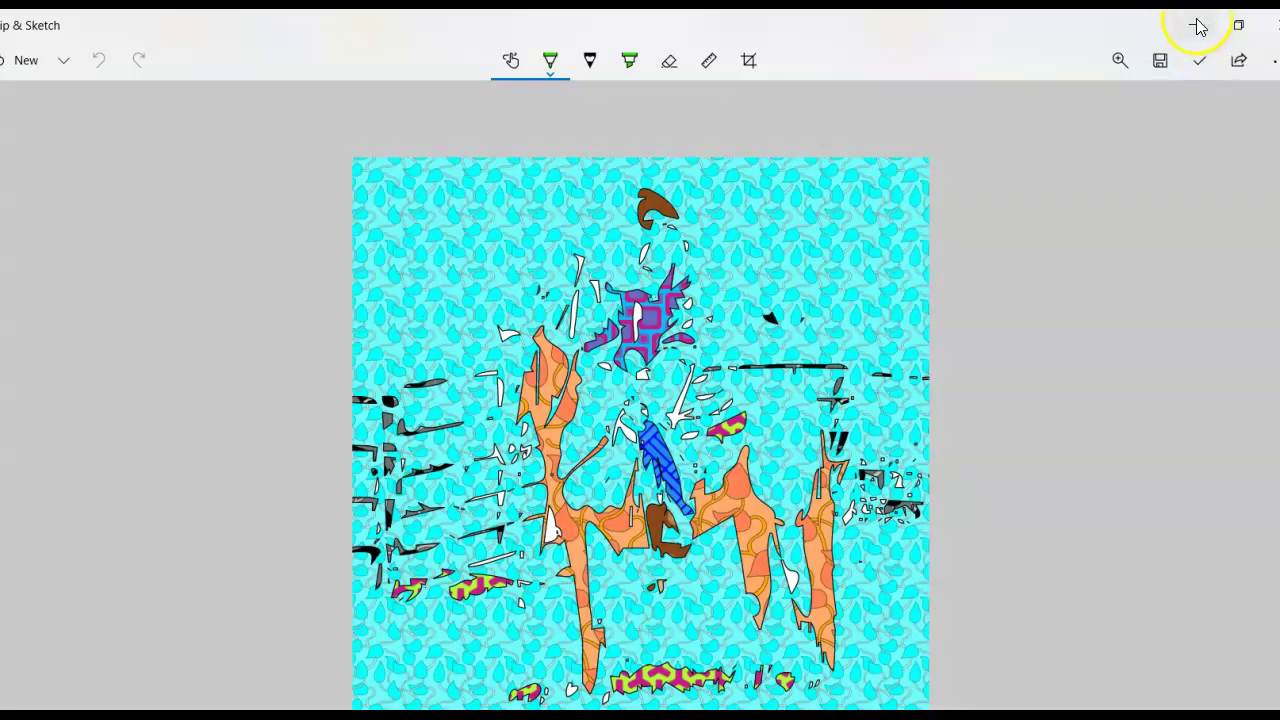
pyautogui.click(1199, 23)
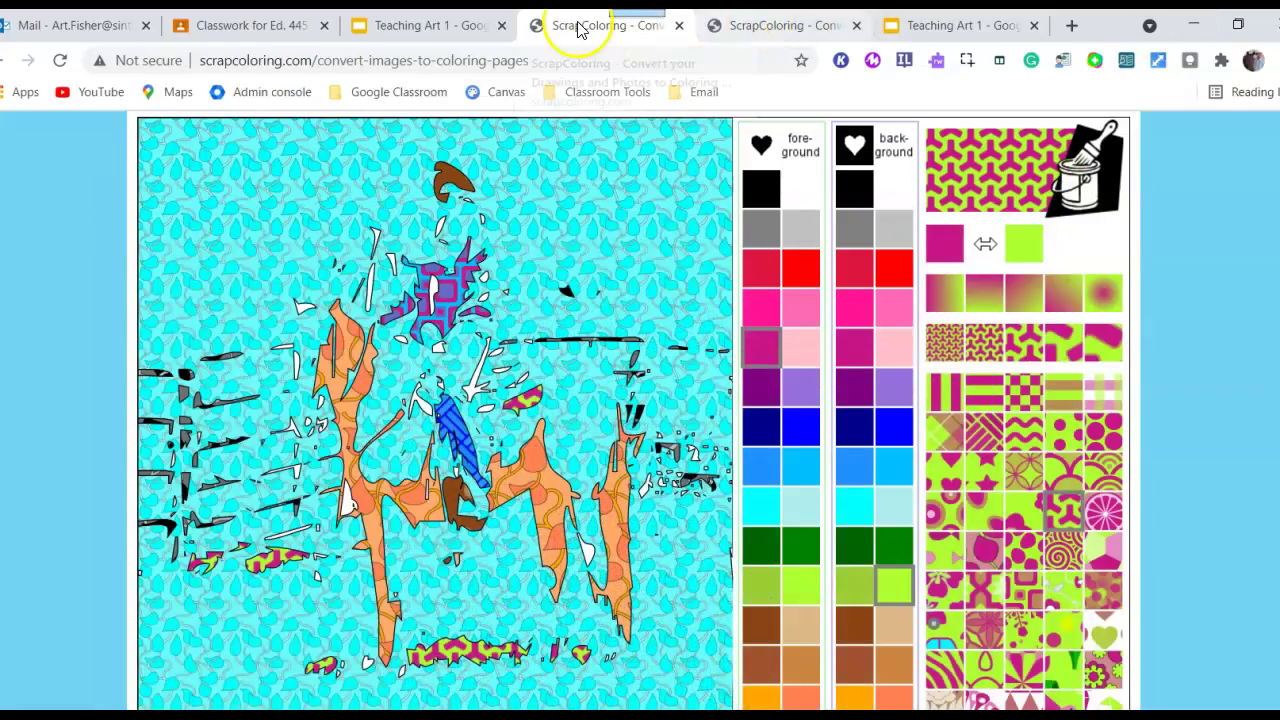
# - Switch to the Teaching Art 1 presentation, paste the copied drawing onto slide 23, and view the example on slide 22
pyautogui.click(441, 30)
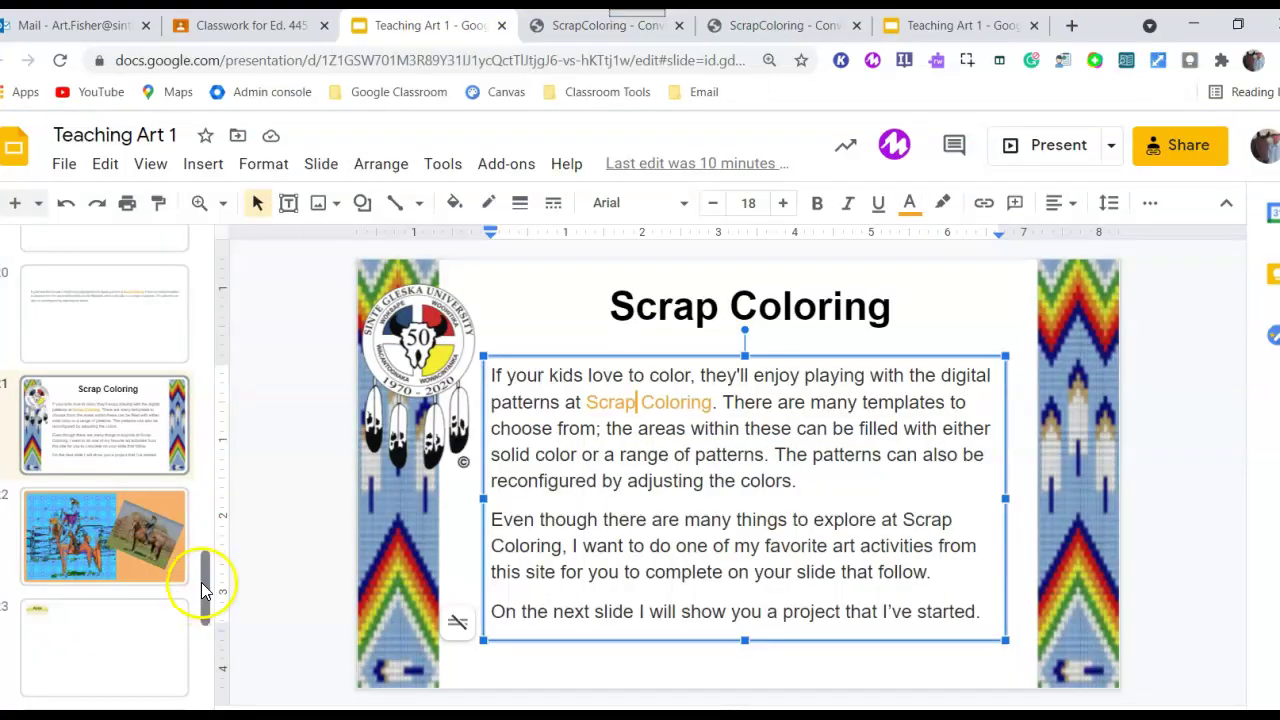
pyautogui.moveTo(201, 582); pyautogui.dragTo(210, 600)
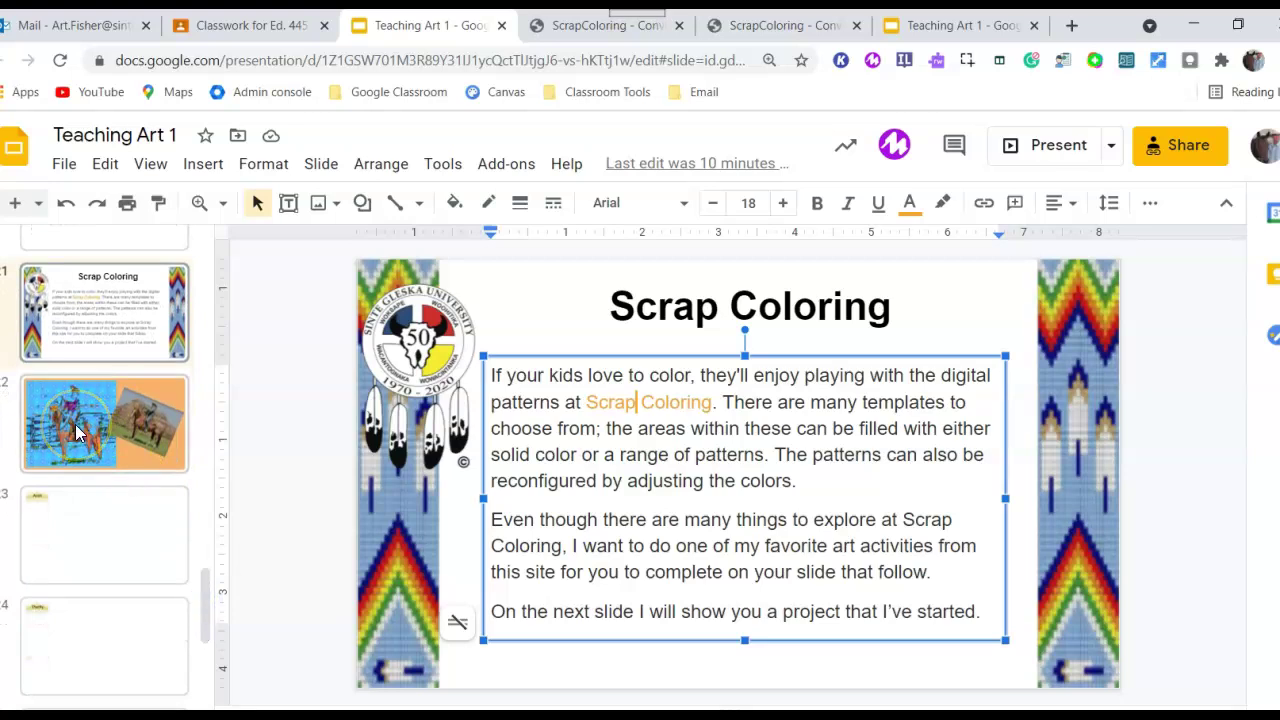
pyautogui.click(63, 543)
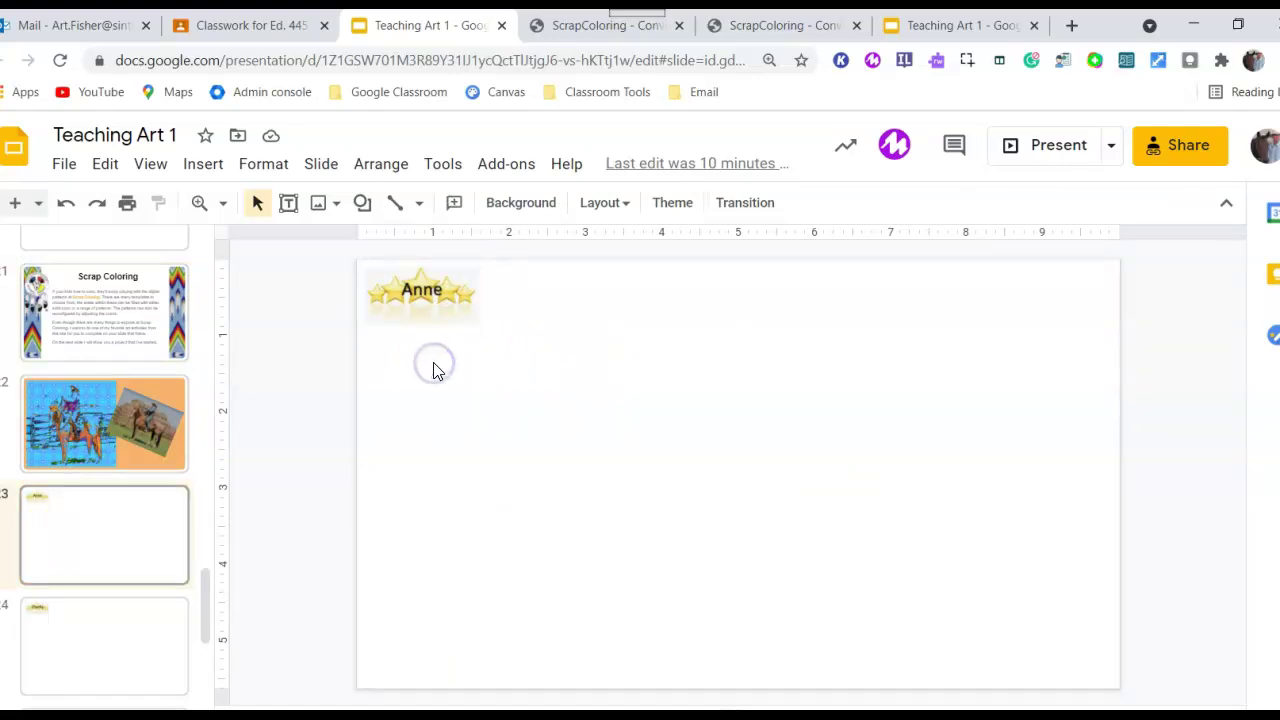
pyautogui.hotkey('ctrl', 'v')
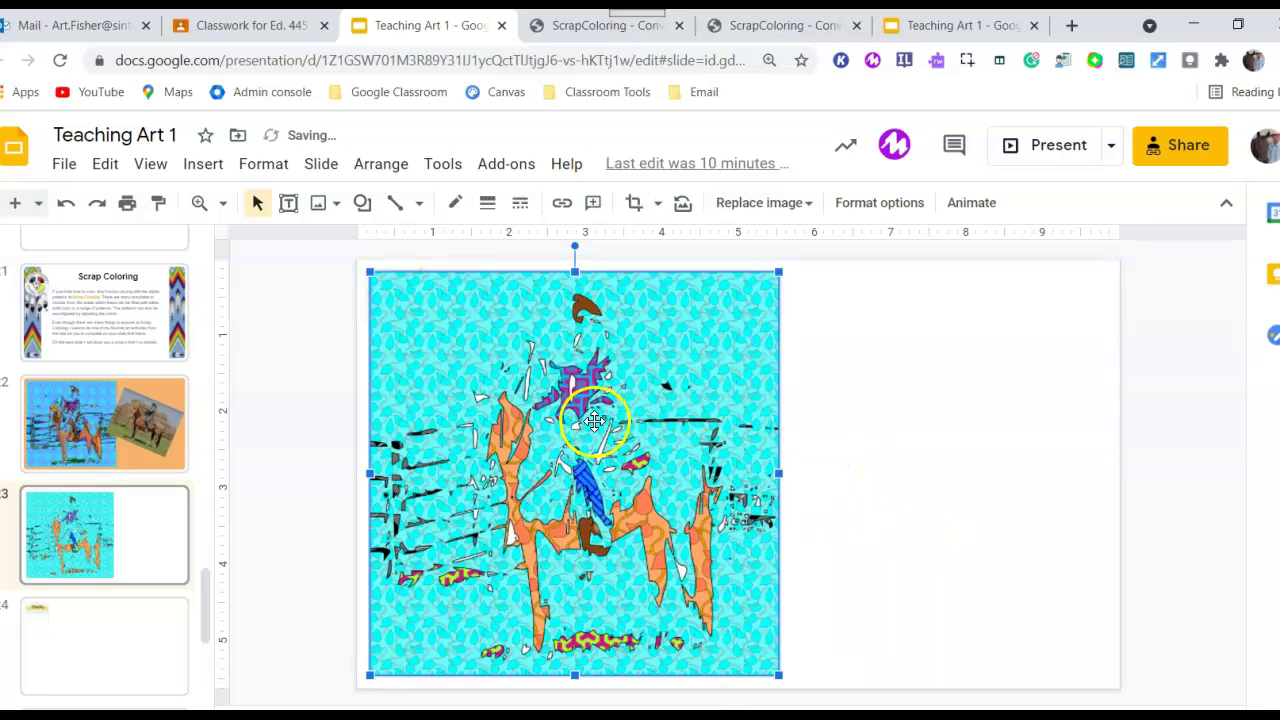
pyautogui.click(80, 410)
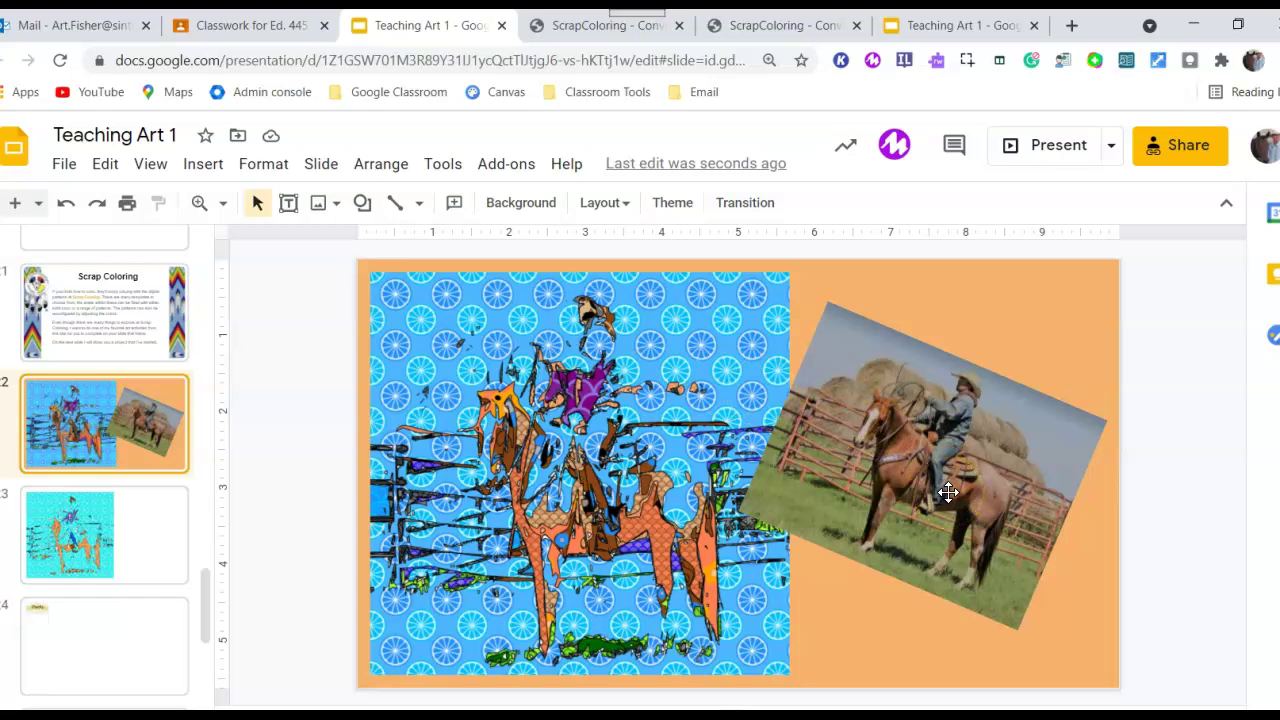
# - Delete the pasted horse drawing from slide 23 and return to the Scrap Coloring instruction slide
pyautogui.click(62, 528)
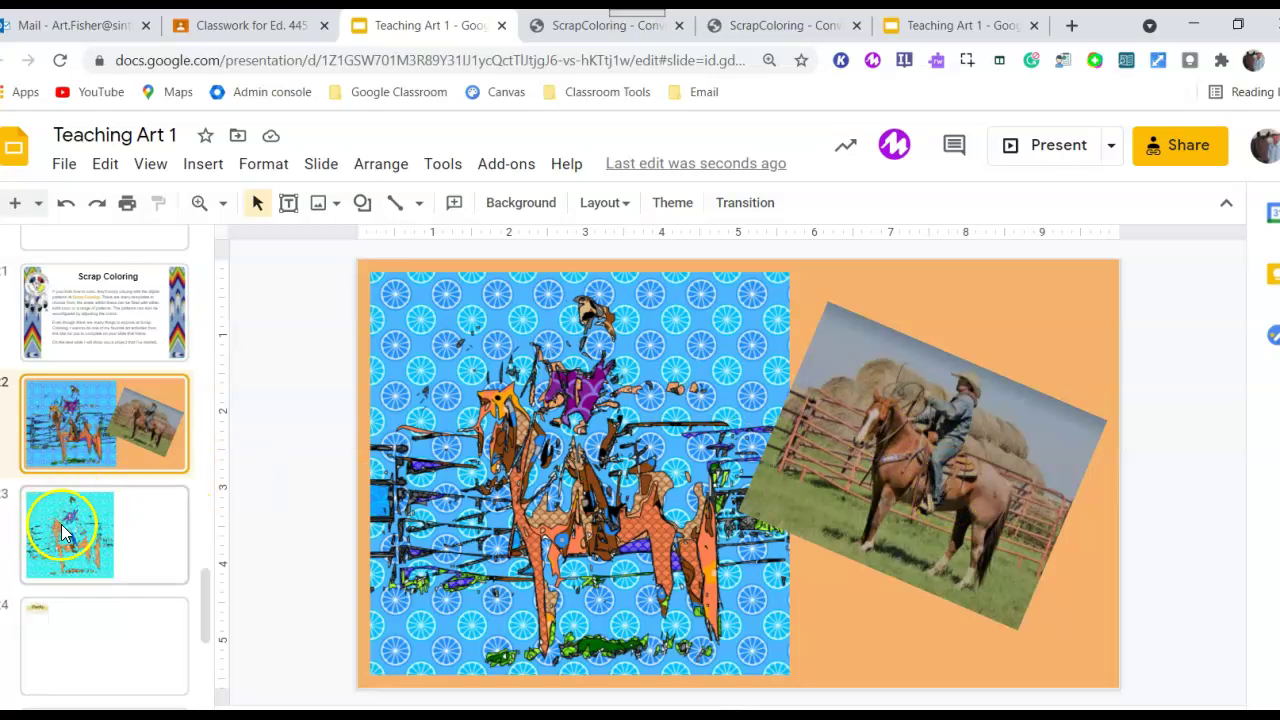
pyautogui.click(591, 487)
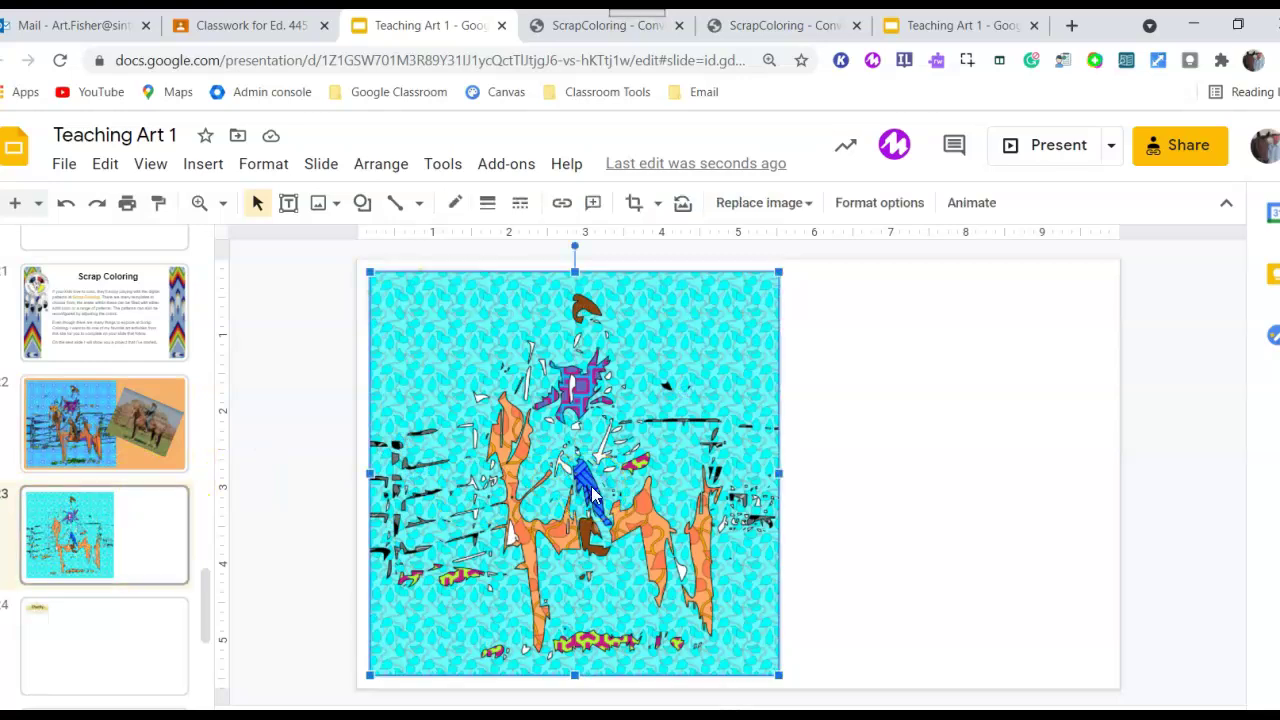
pyautogui.press('Delete')
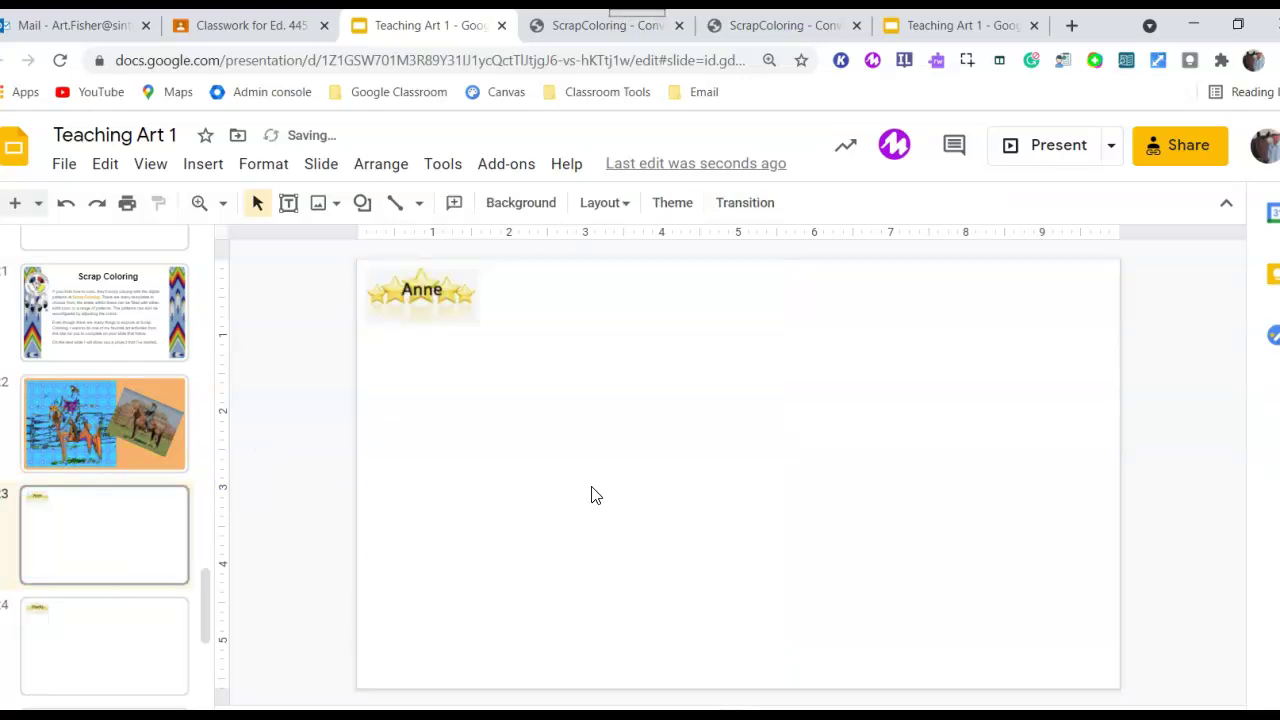
pyautogui.moveTo(201, 583); pyautogui.dragTo(199, 548)
pyautogui.click(86, 552)
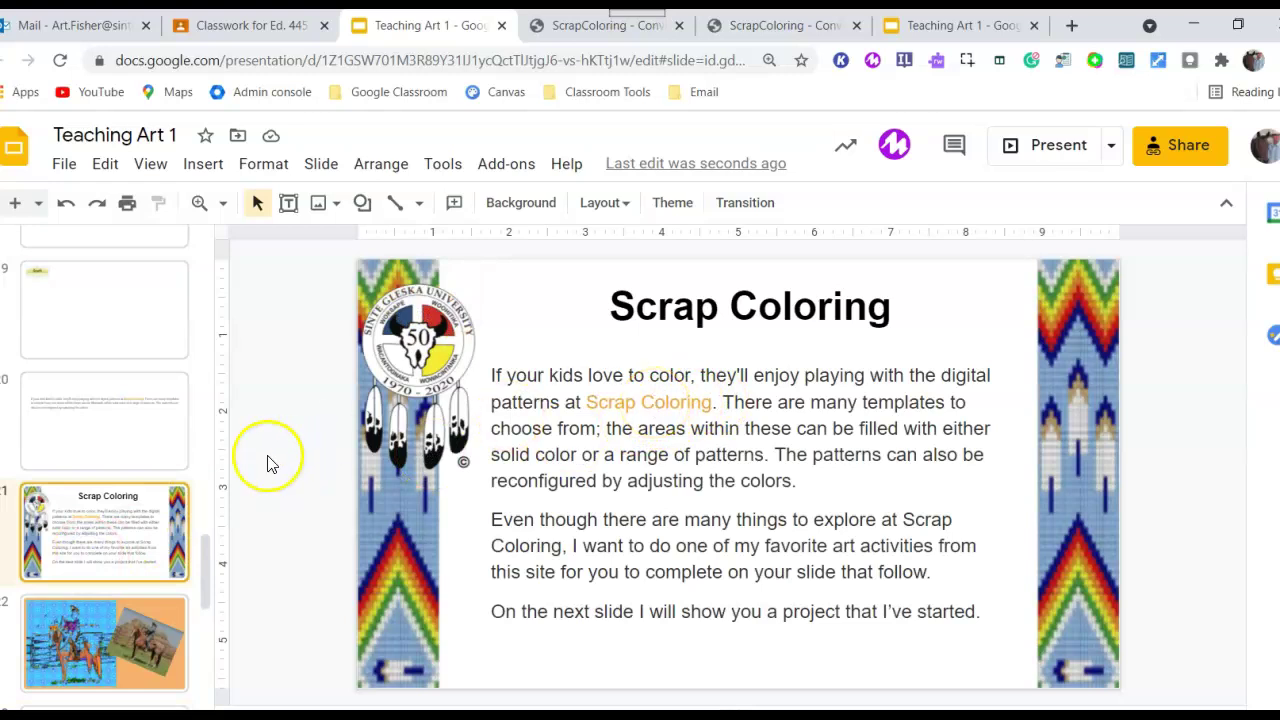
# - Open the Scrap Coloring site from the slide's link and go to the page for coloring your own photos and drawings
pyautogui.click(626, 406)
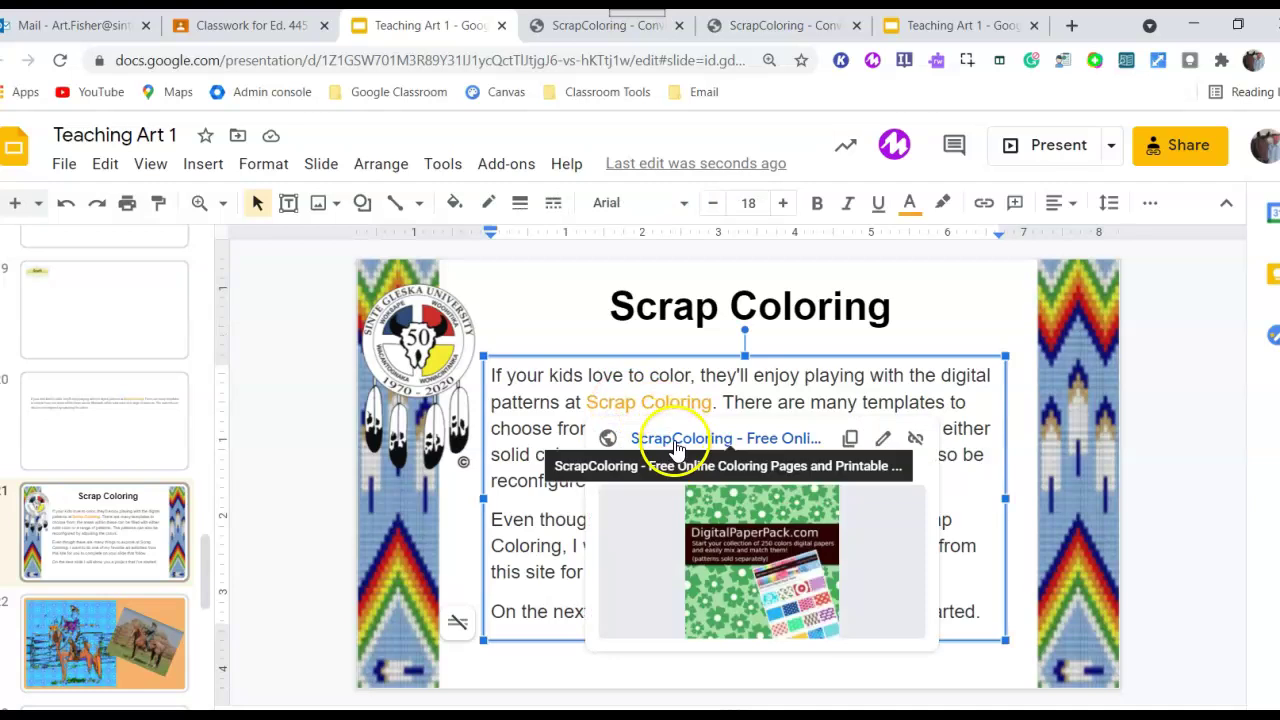
pyautogui.click(670, 438)
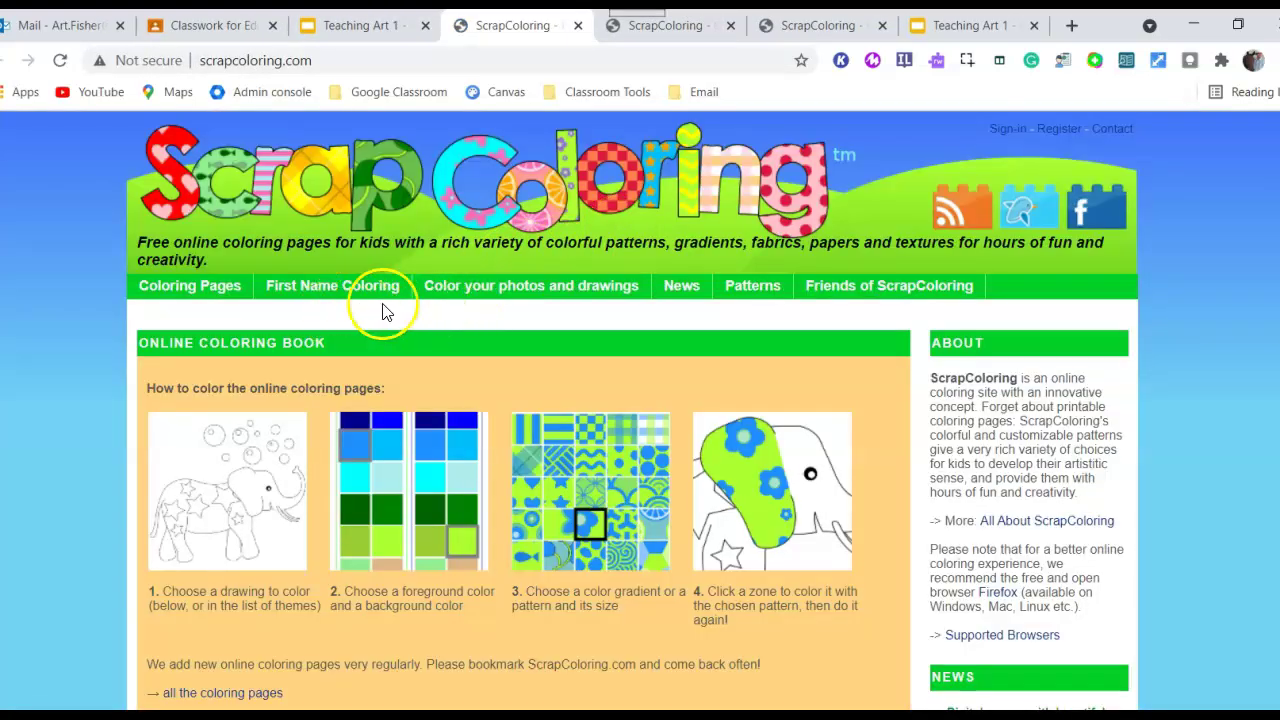
pyautogui.click(503, 292)
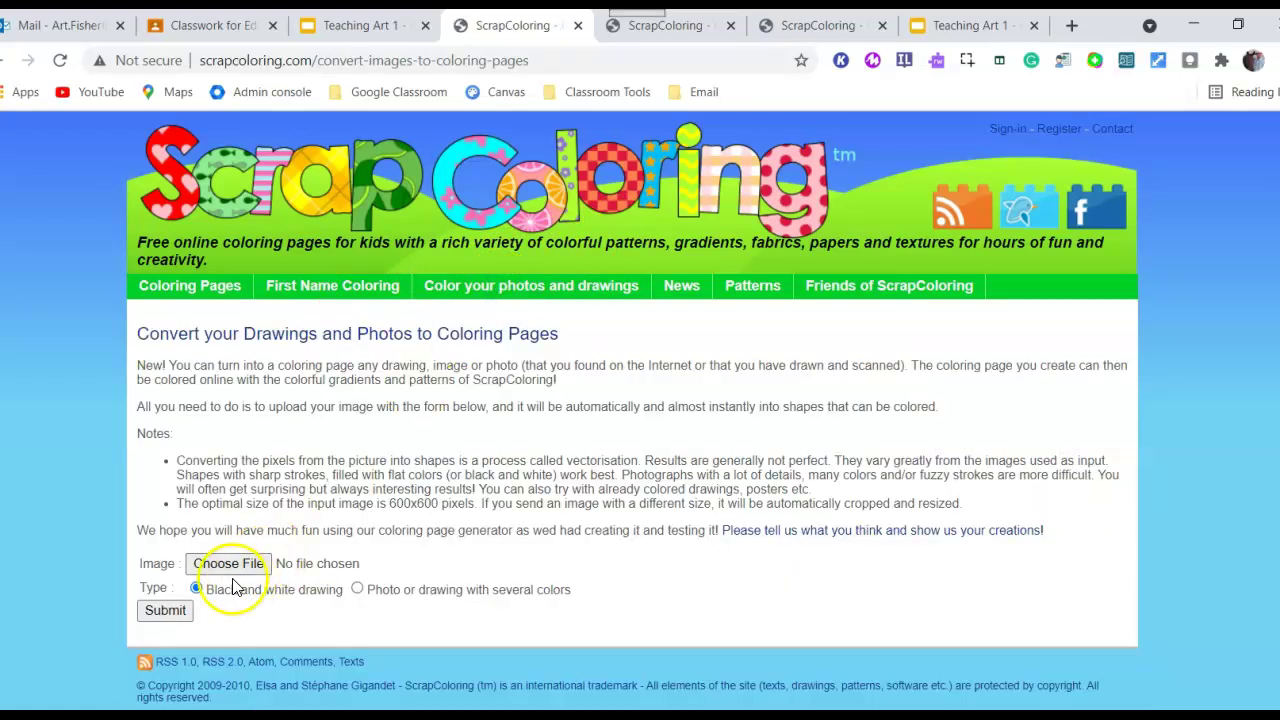
# - Start choosing an image file for the conversion and browse the OneDrive Pictures folder for a photo
pyautogui.click(224, 564)
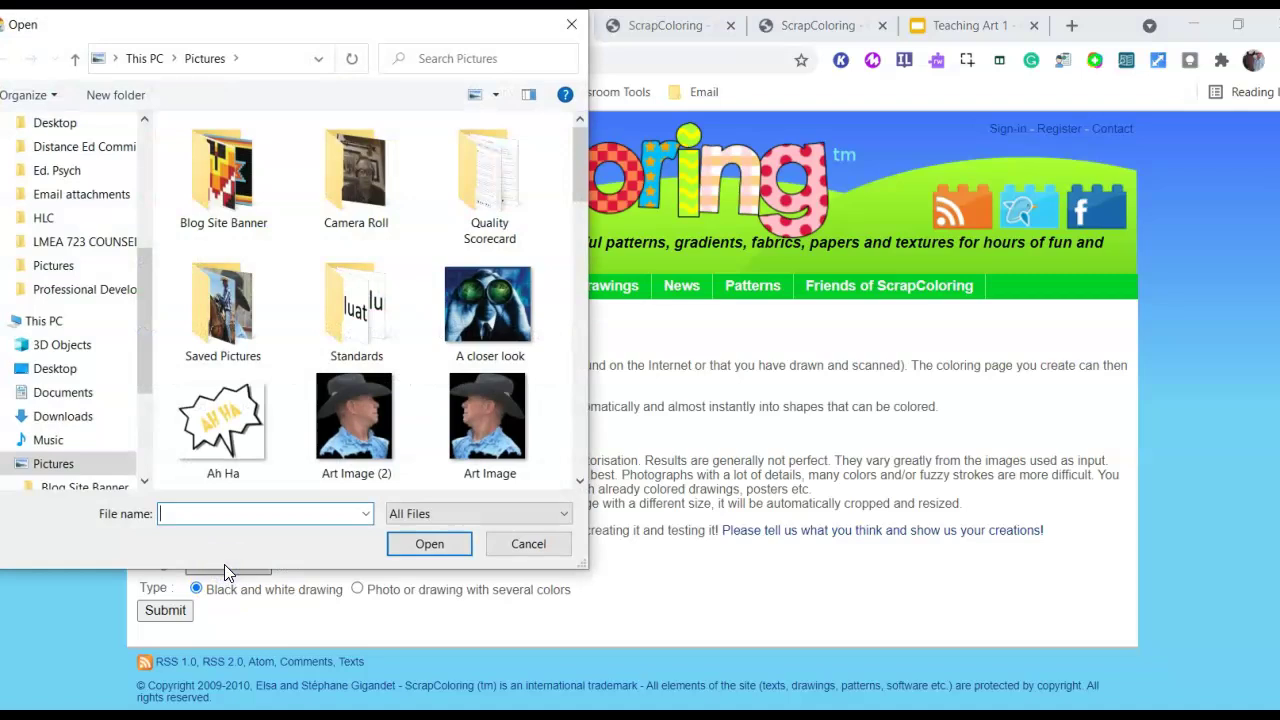
pyautogui.moveTo(581, 155)
pyautogui.mouseDown()
pyautogui.moveTo(592, 260)
pyautogui.moveTo(578, 252)
pyautogui.moveTo(581, 274)
pyautogui.moveTo(582, 155)
pyautogui.mouseUp()
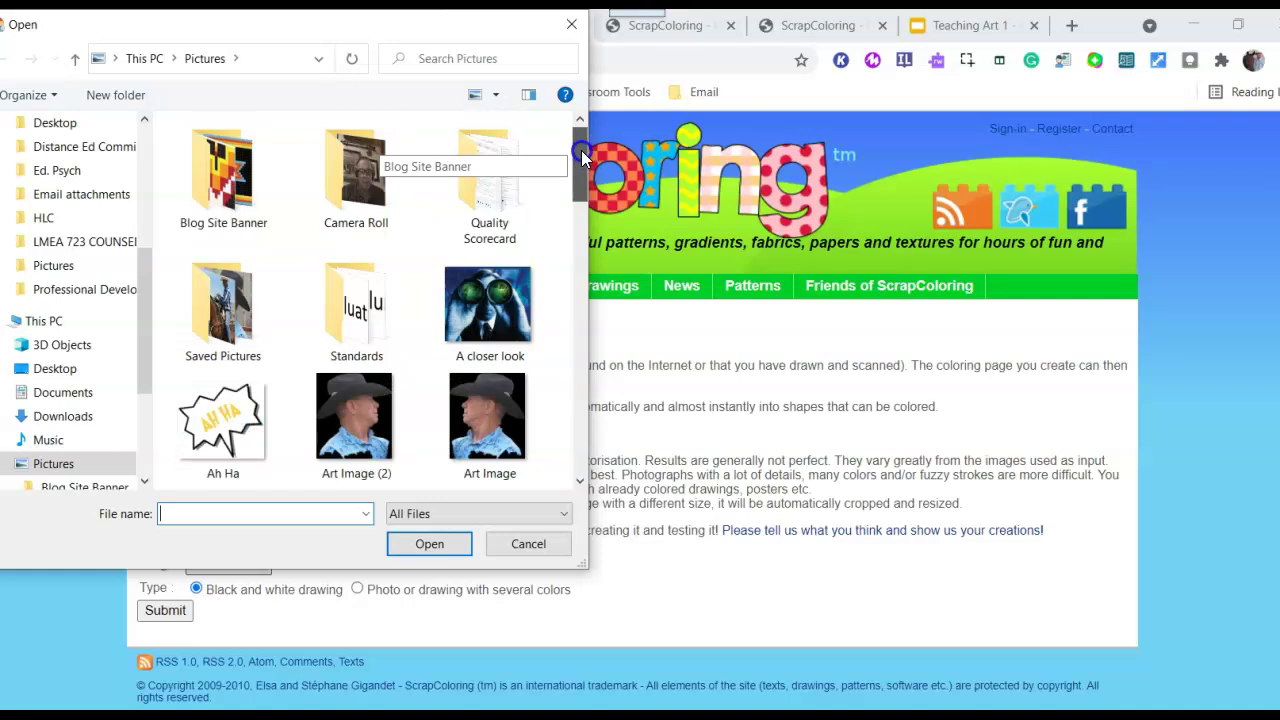
pyautogui.moveTo(582, 155); pyautogui.dragTo(582, 155)
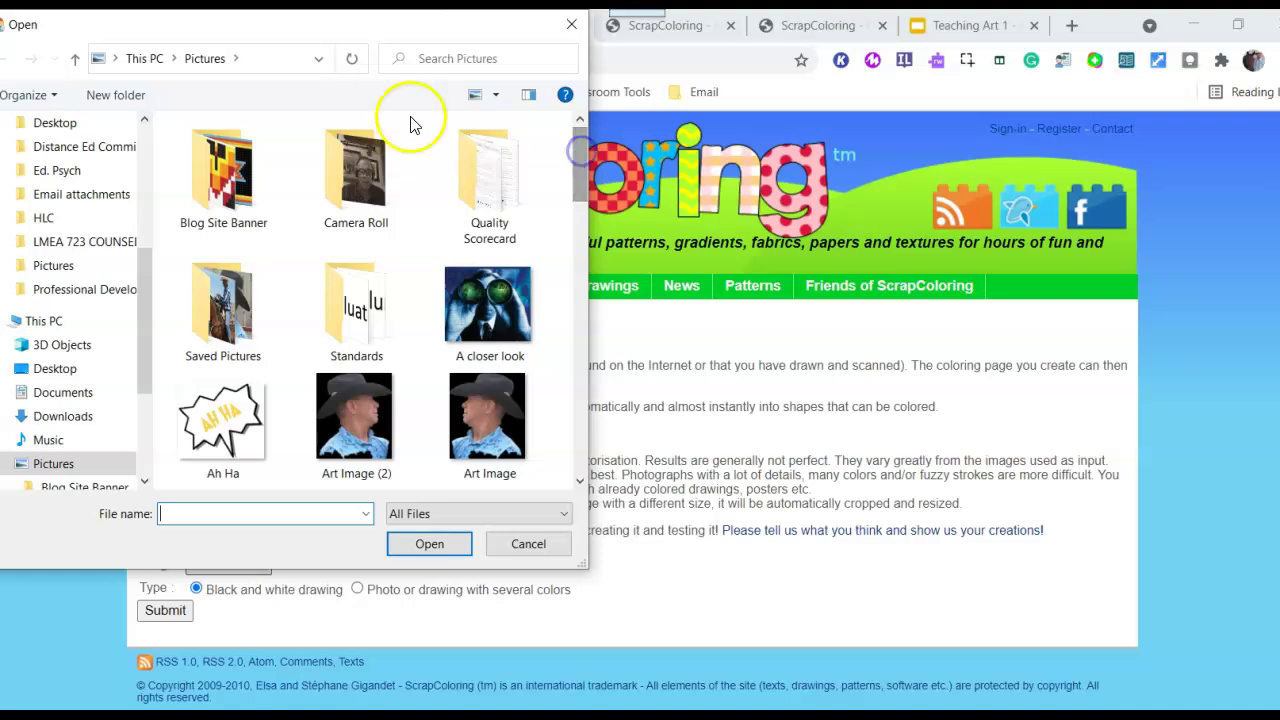
pyautogui.click(46, 265)
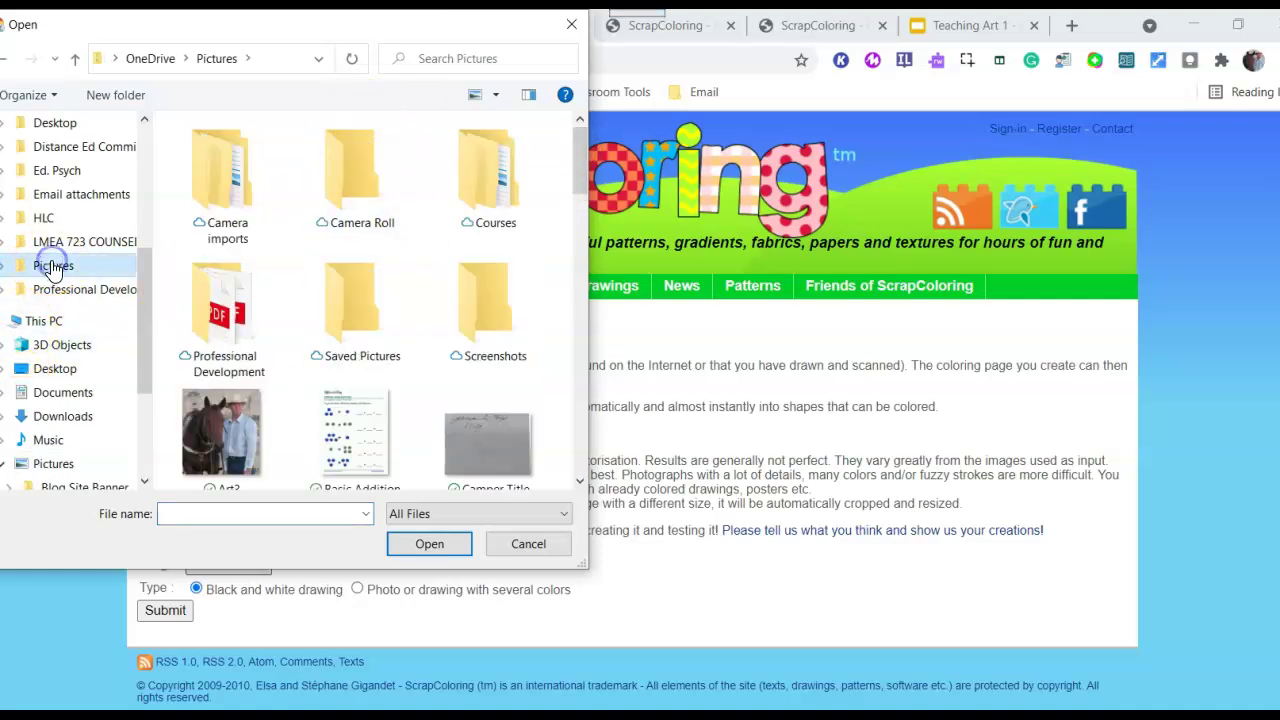
pyautogui.click(583, 483)
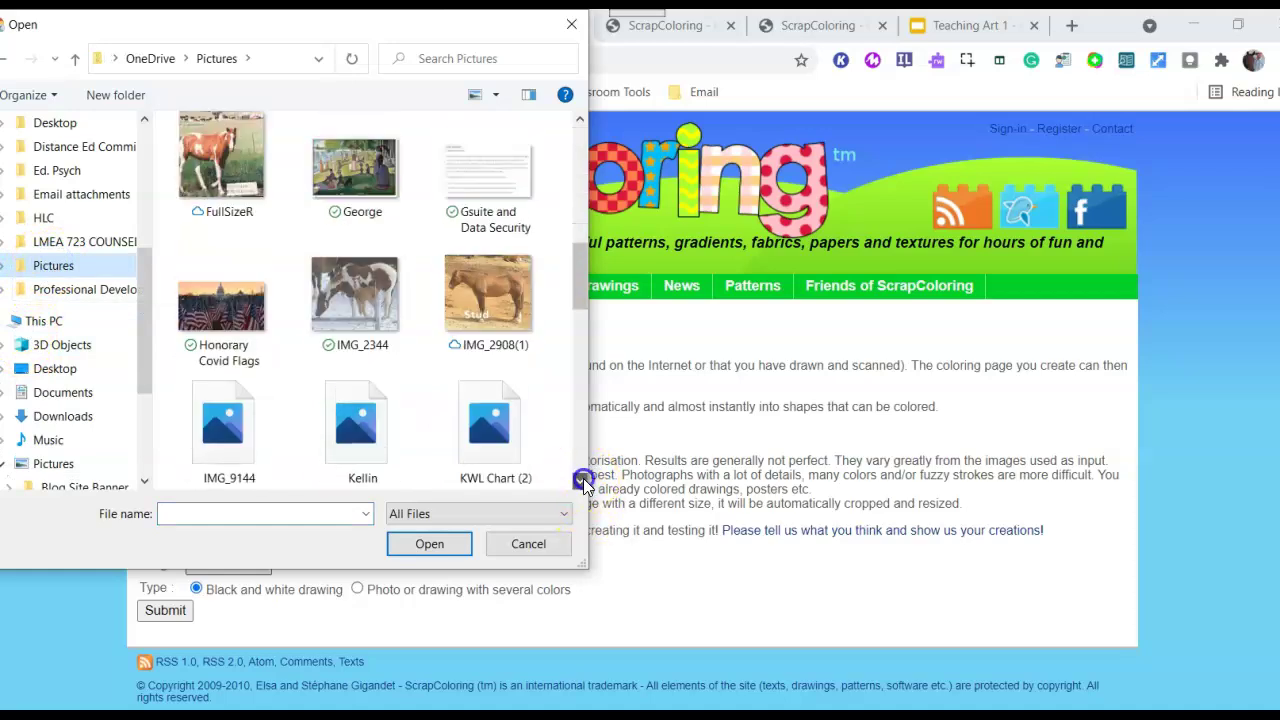
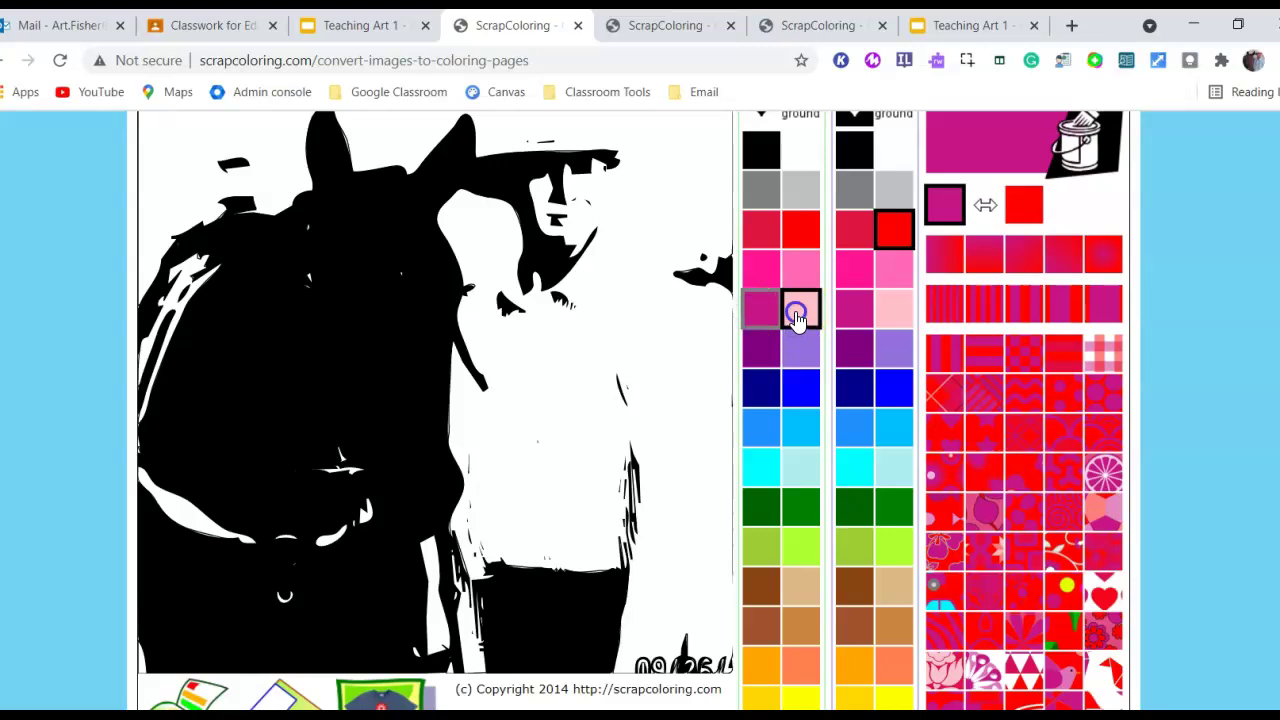
# - Try filling areas of the black-and-white converted horse photo with the basket-weave pattern, using pink on a red background
pyautogui.click(983, 395)
pyautogui.click(276, 360)
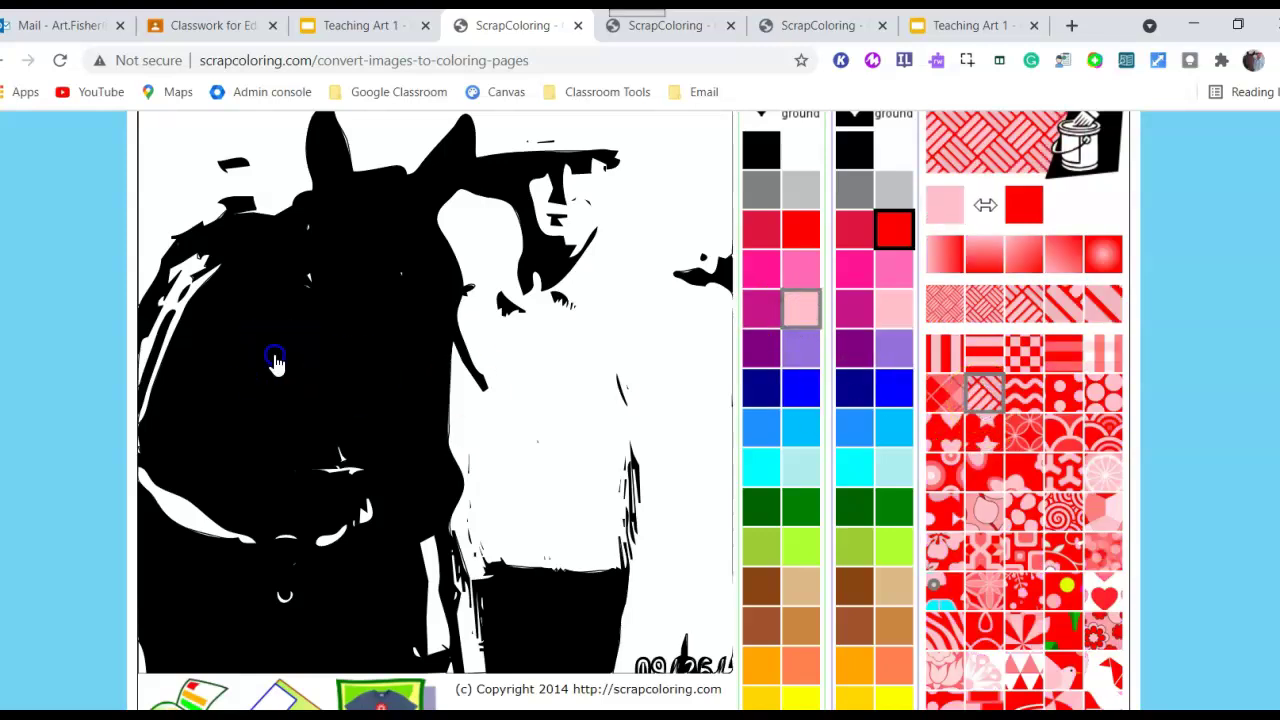
pyautogui.click(542, 606)
pyautogui.click(545, 203)
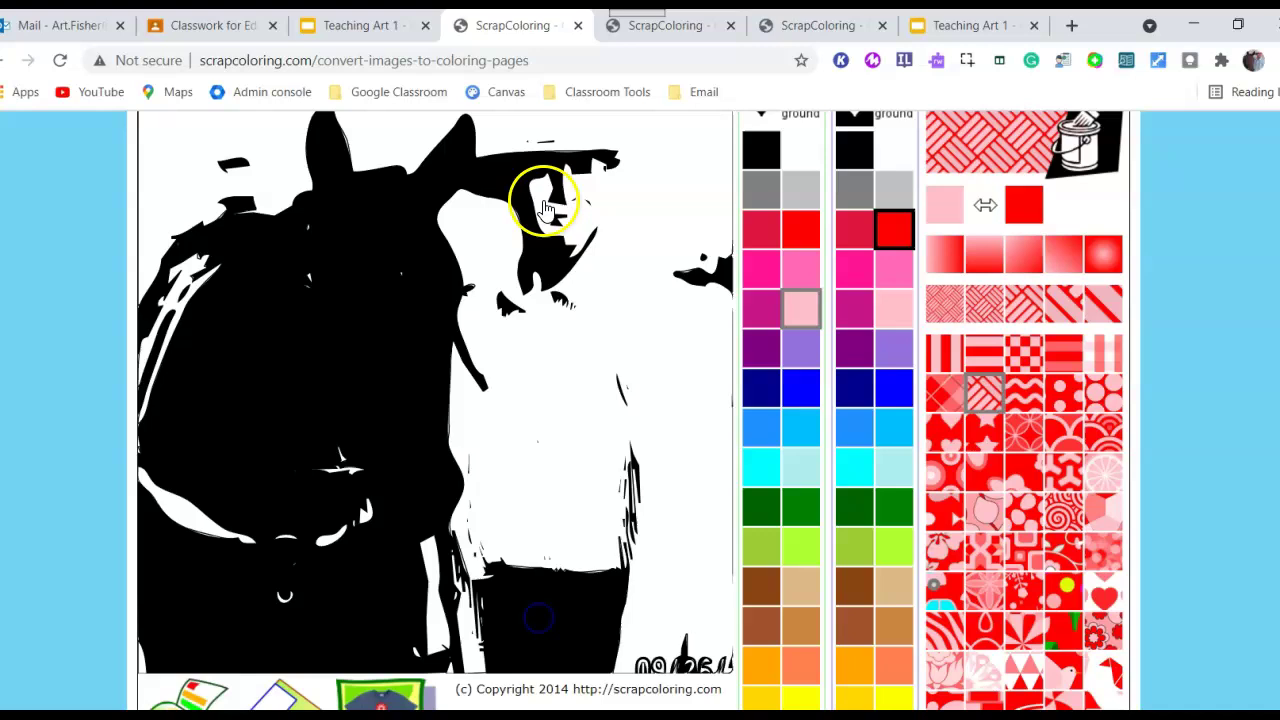
pyautogui.click(708, 205)
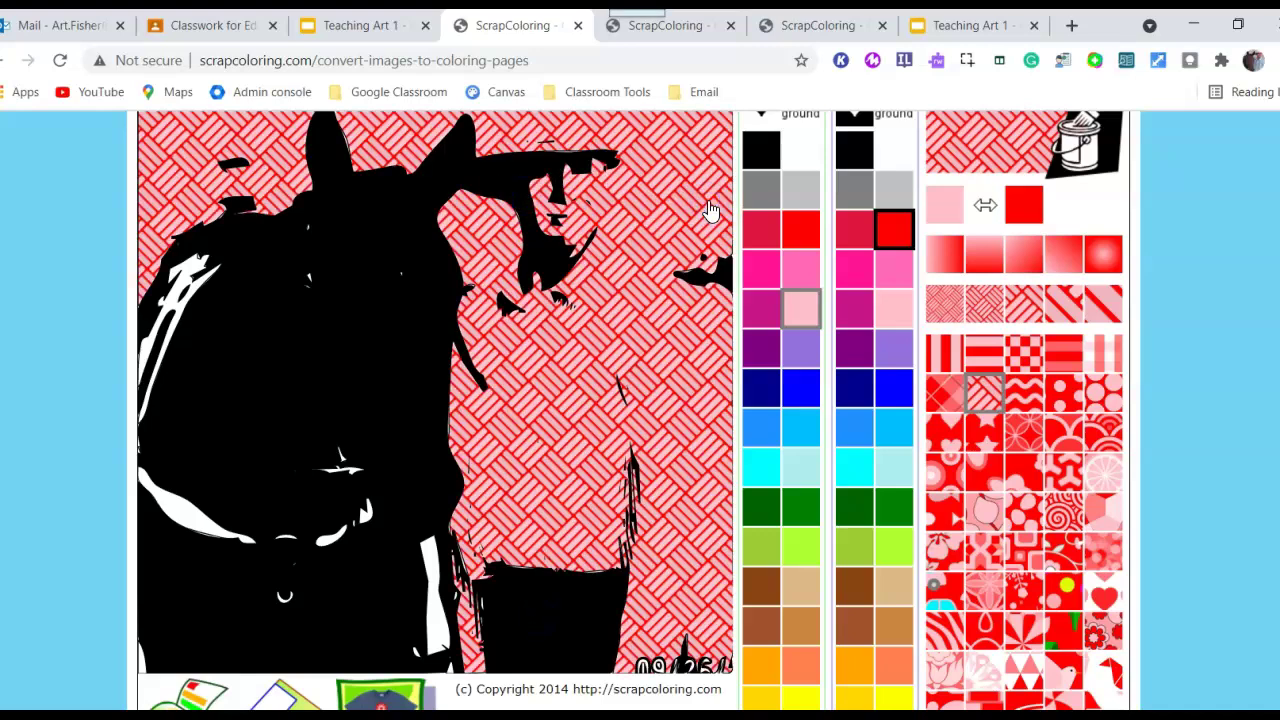
# - Return to the conversion form and convert Art3.jpg again as a photo or drawing with several colors
pyautogui.click(6, 60)
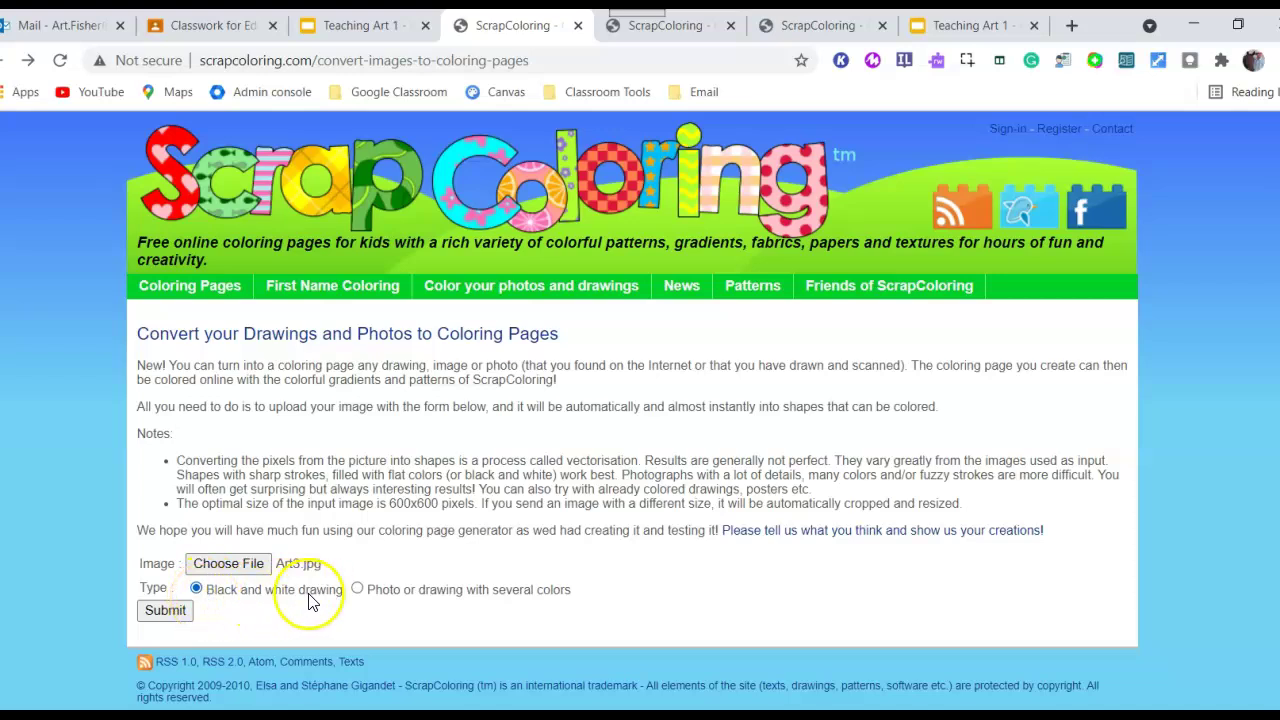
pyautogui.click(243, 565)
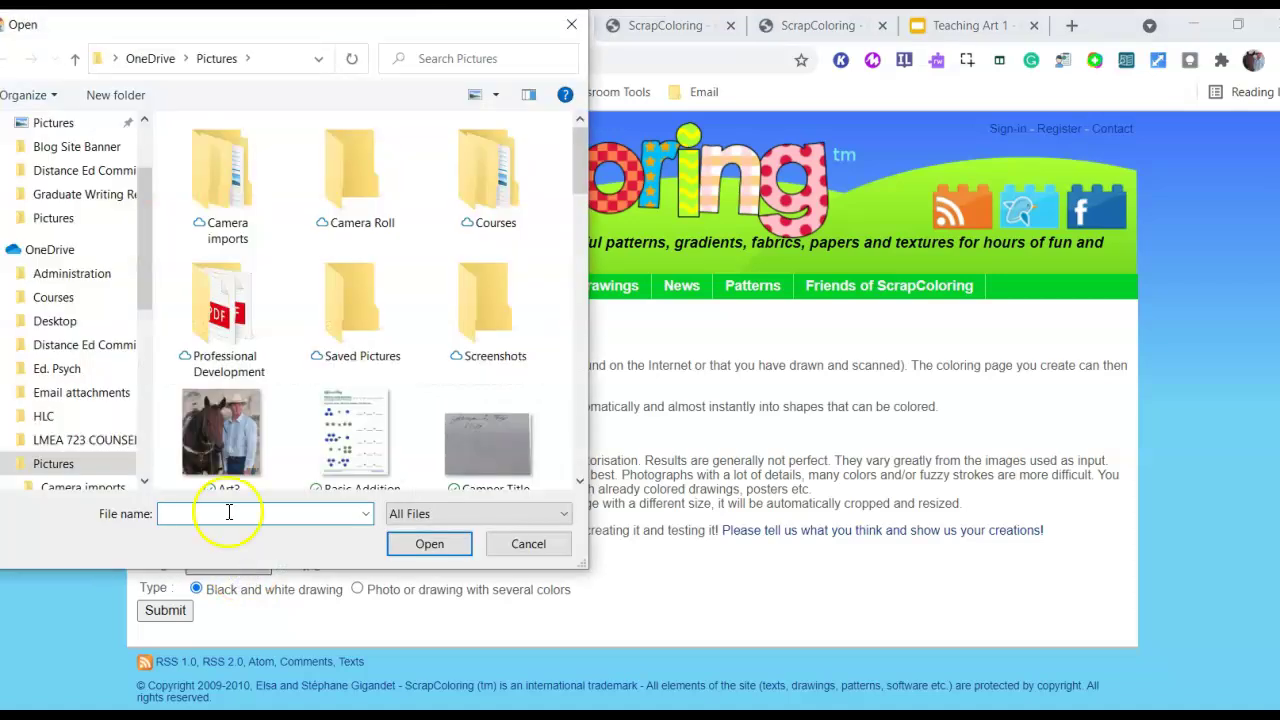
pyautogui.click(212, 419)
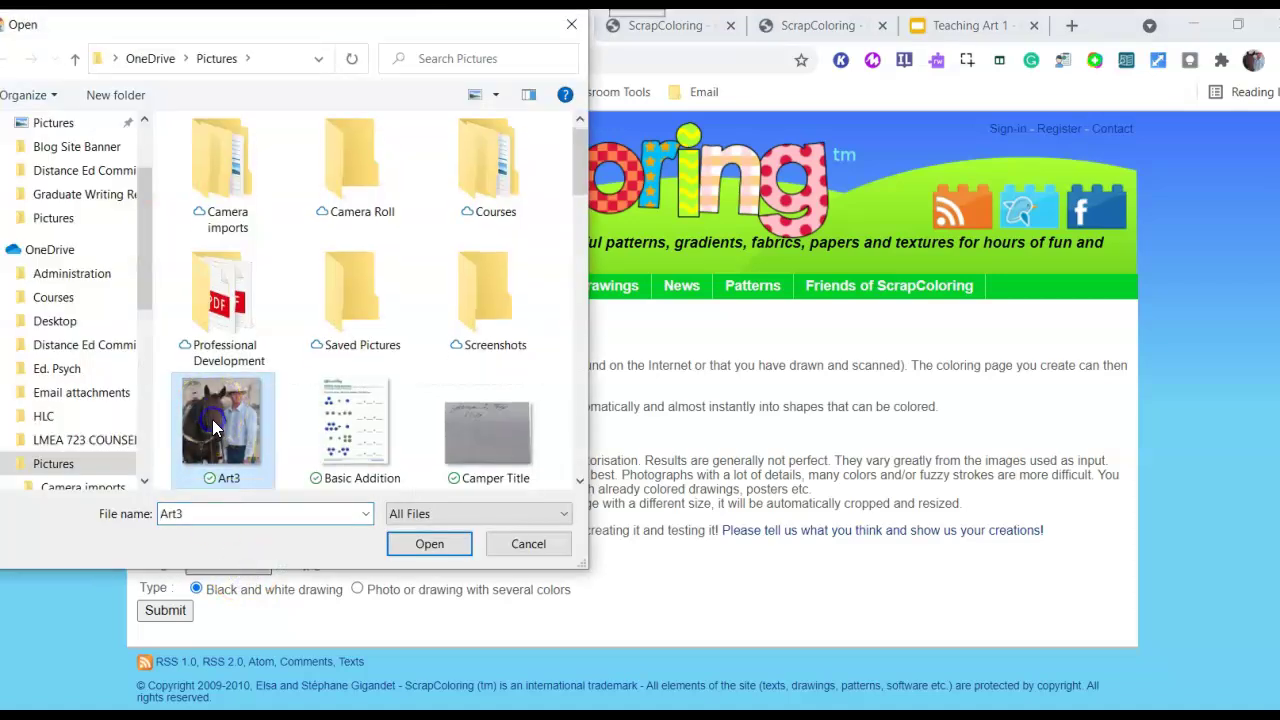
pyautogui.click(430, 545)
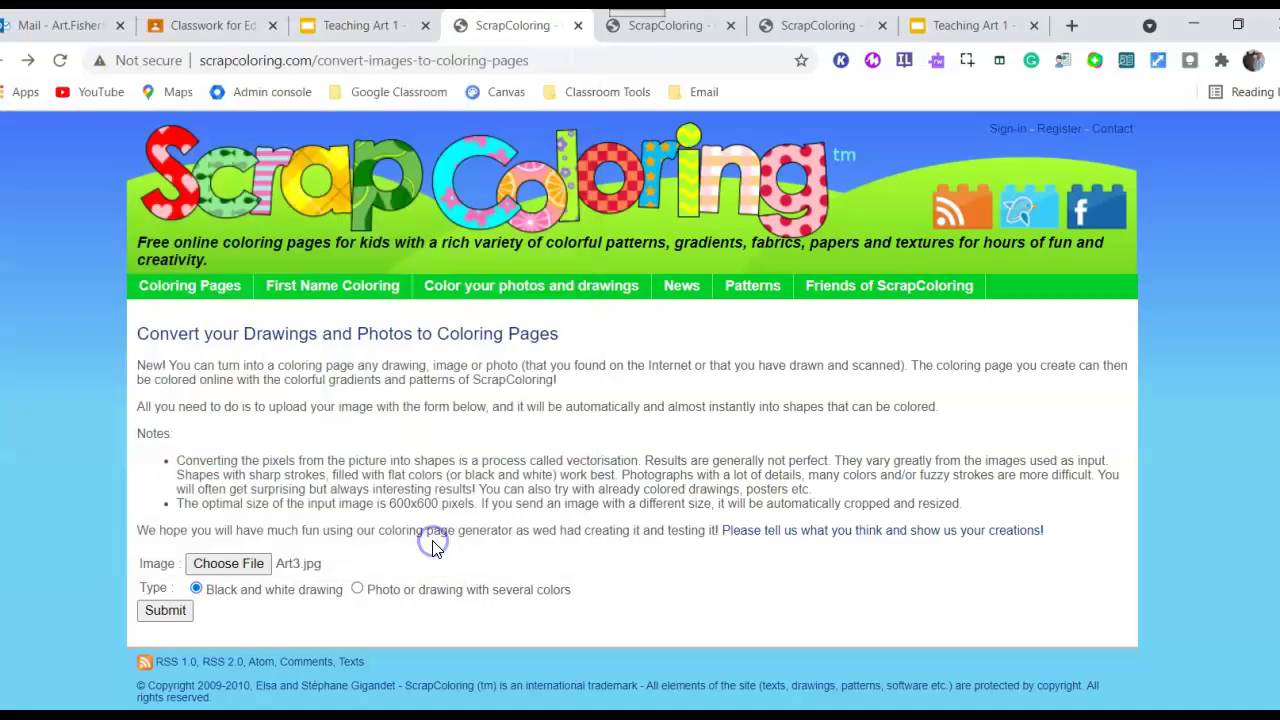
pyautogui.click(358, 590)
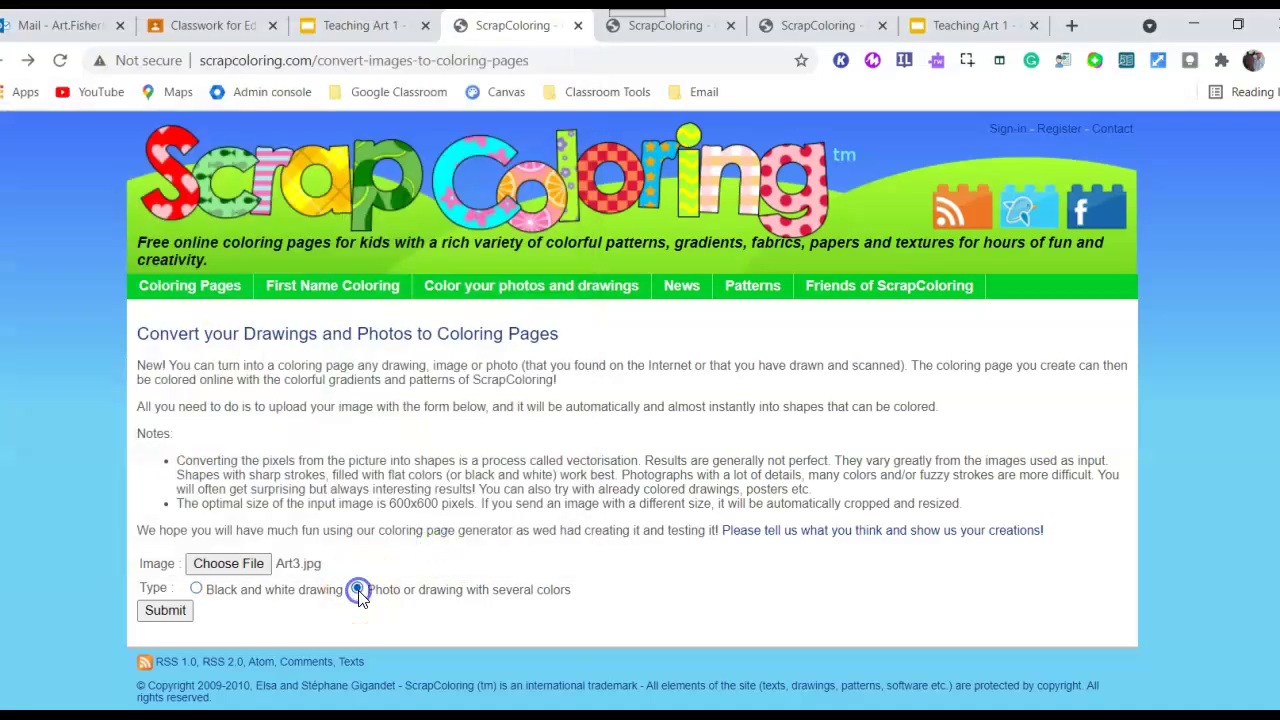
pyautogui.click(165, 612)
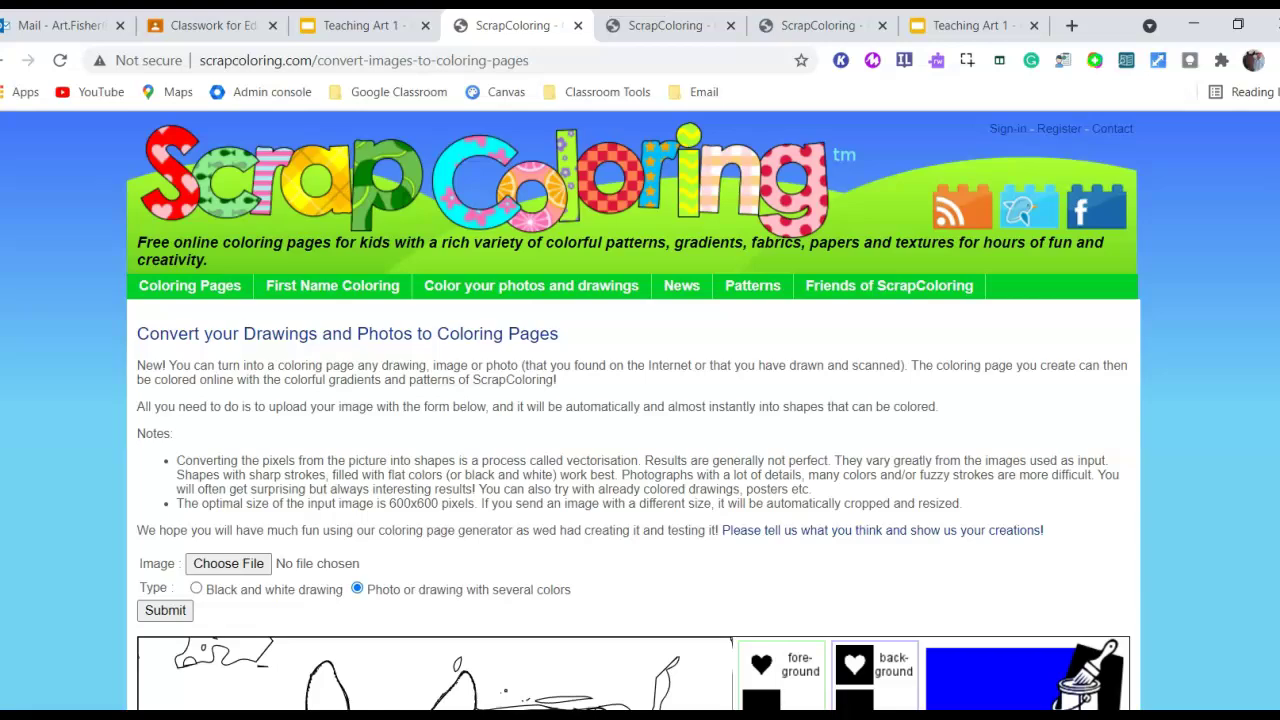
# - Fill the area behind the horse and the man with solid cyan, with pale turquoise set as the background color
pyautogui.scroll(-4, 640, 410)
pyautogui.scroll(-3, 640, 410)
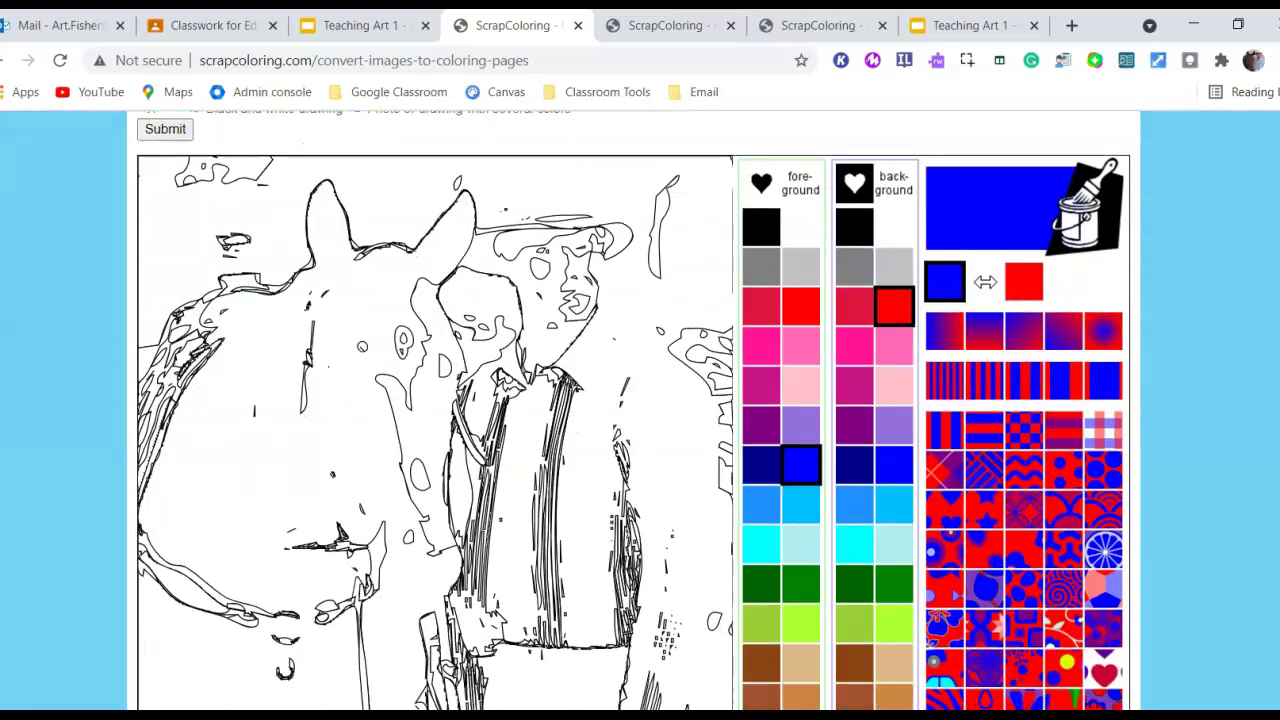
pyautogui.scroll(1, 640, 410)
pyautogui.scroll(1, 640, 410)
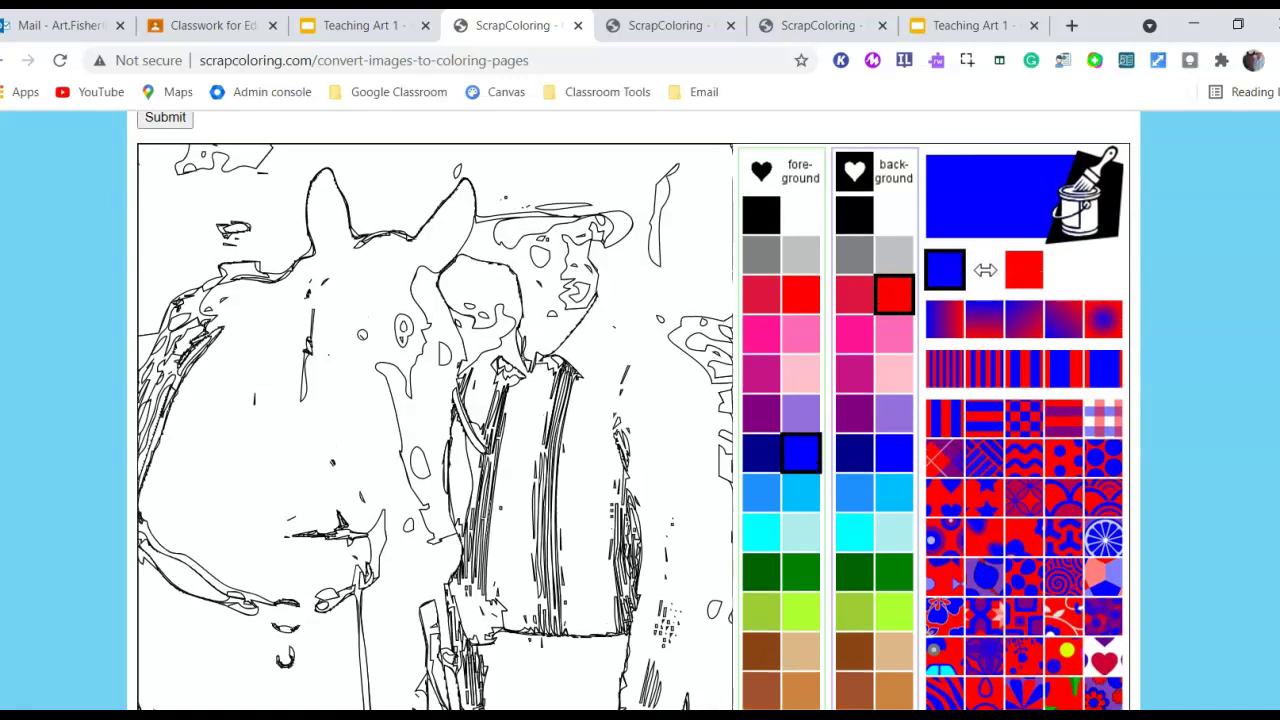
pyautogui.scroll(-1, 640, 410)
pyautogui.scroll(1, 640, 410)
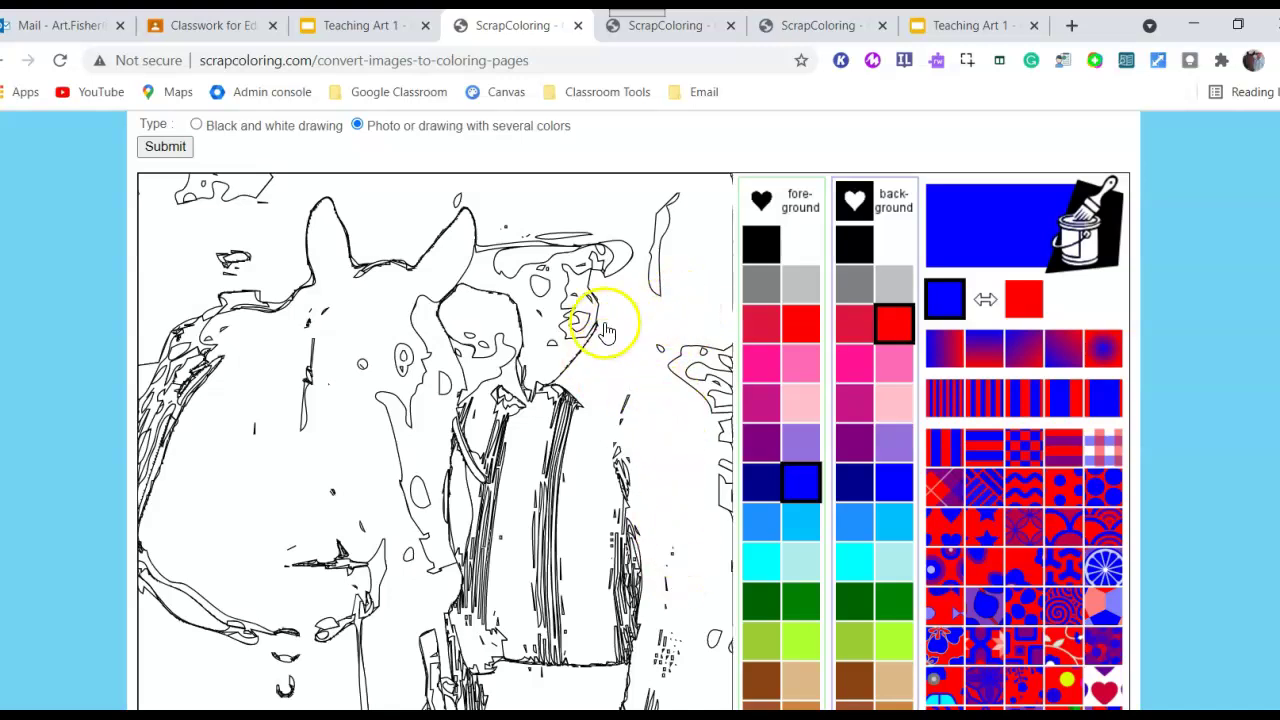
pyautogui.click(760, 562)
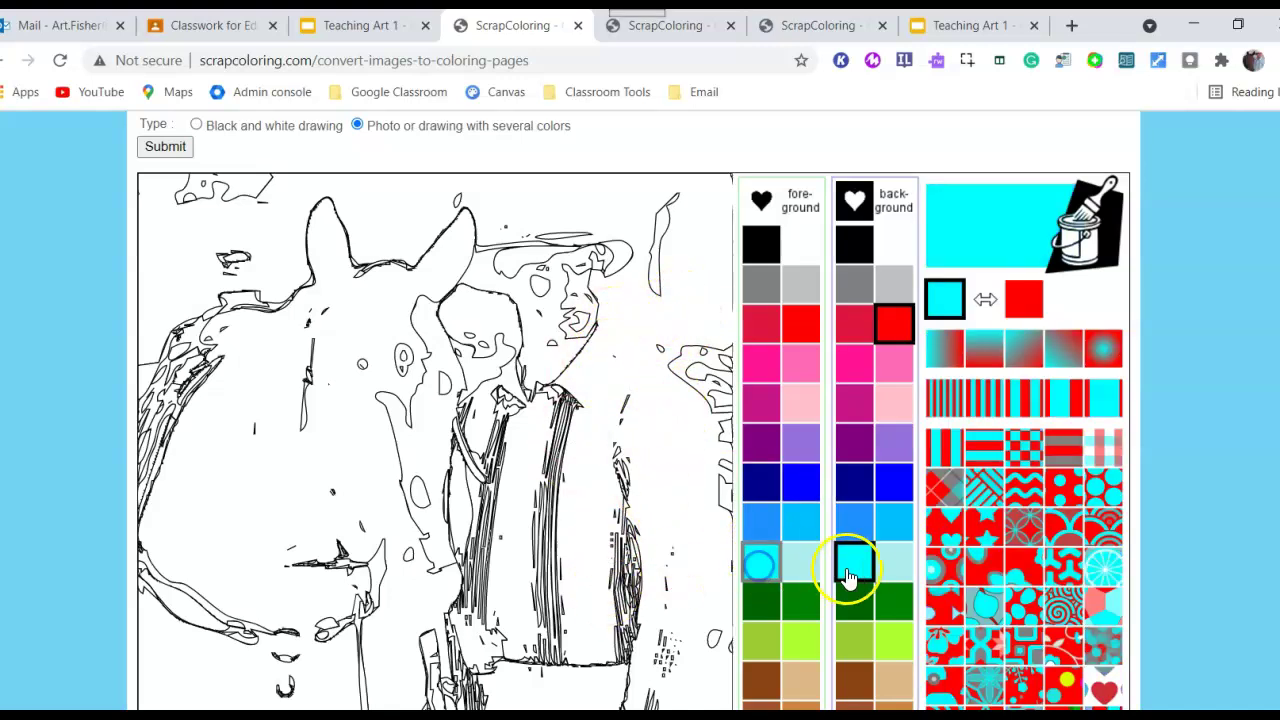
pyautogui.click(888, 568)
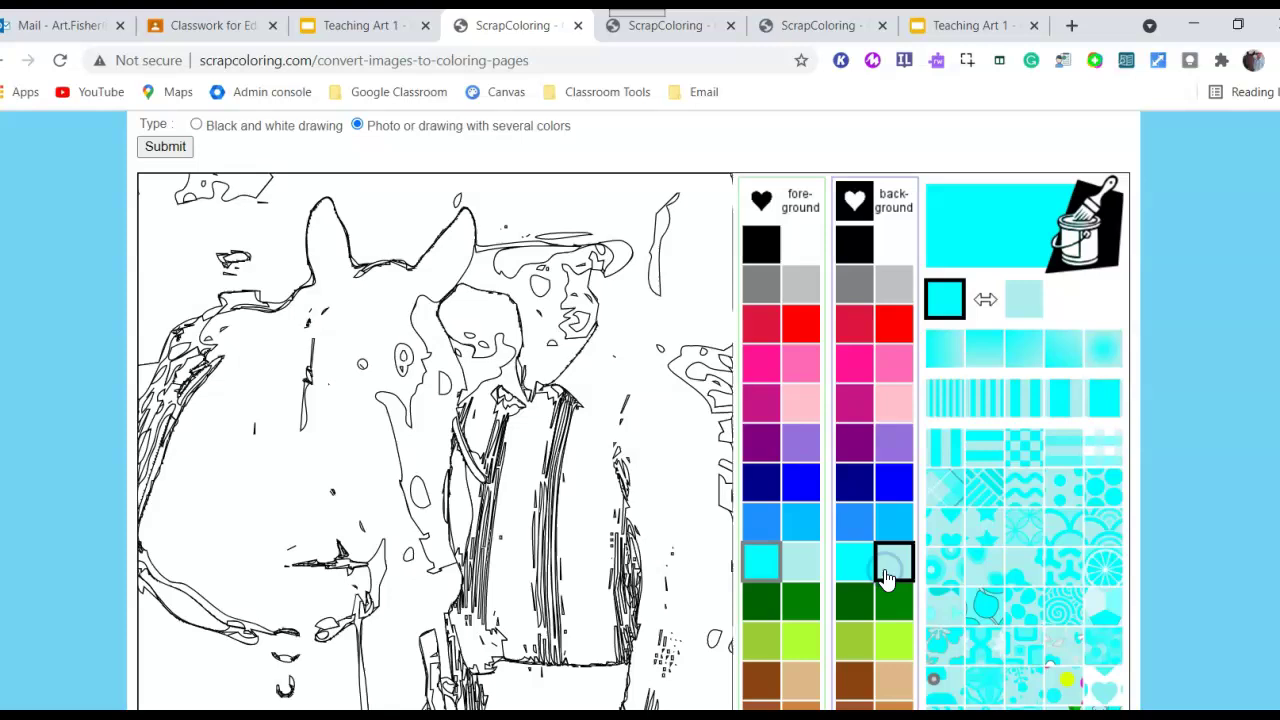
pyautogui.click(697, 297)
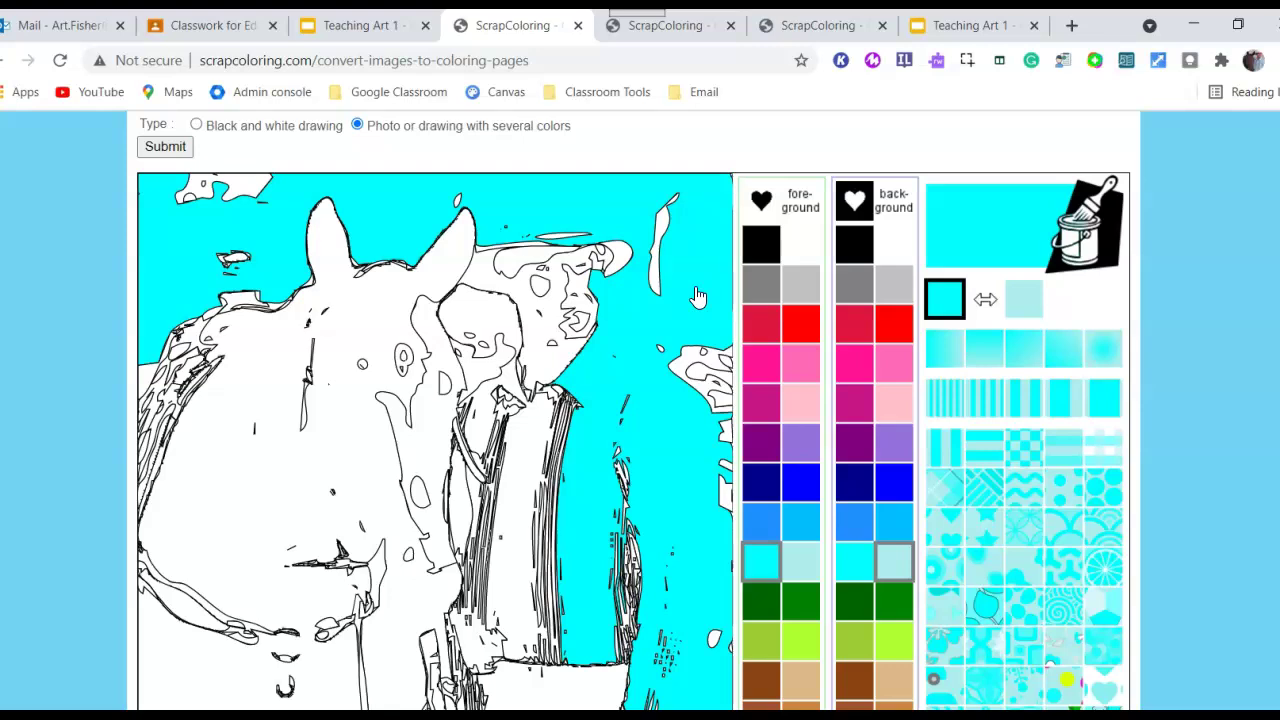
pyautogui.click(666, 277)
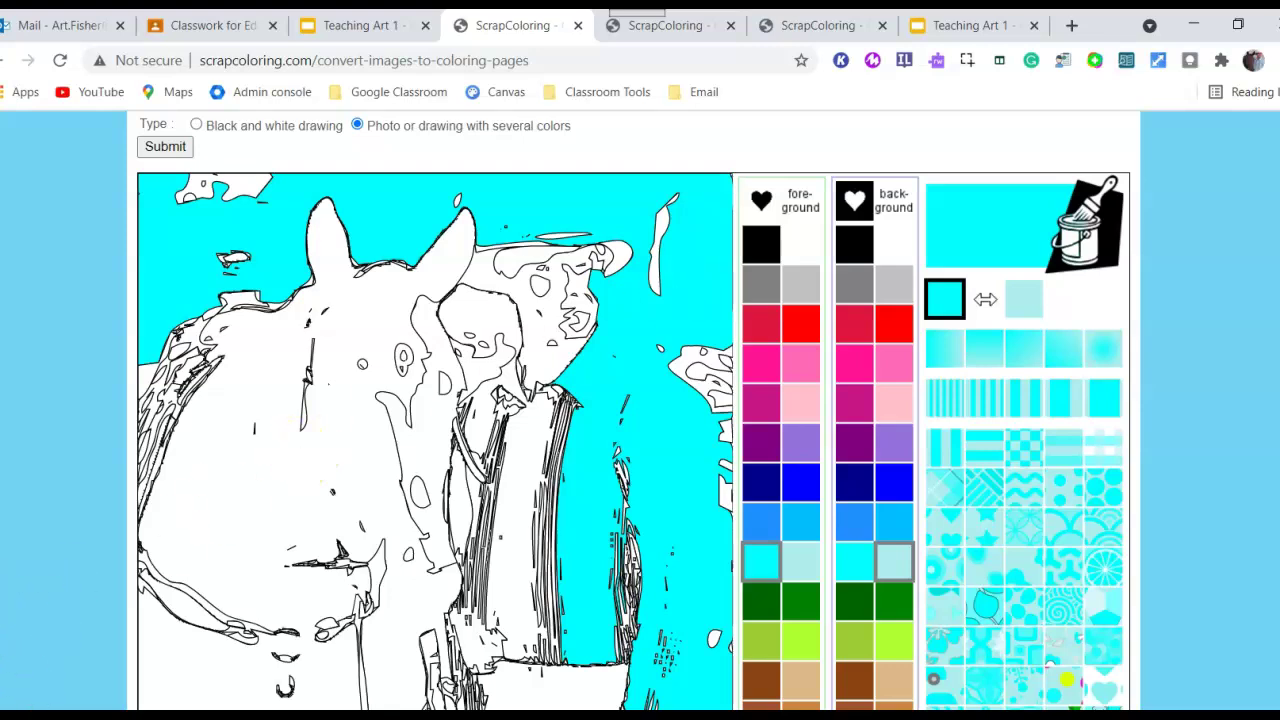